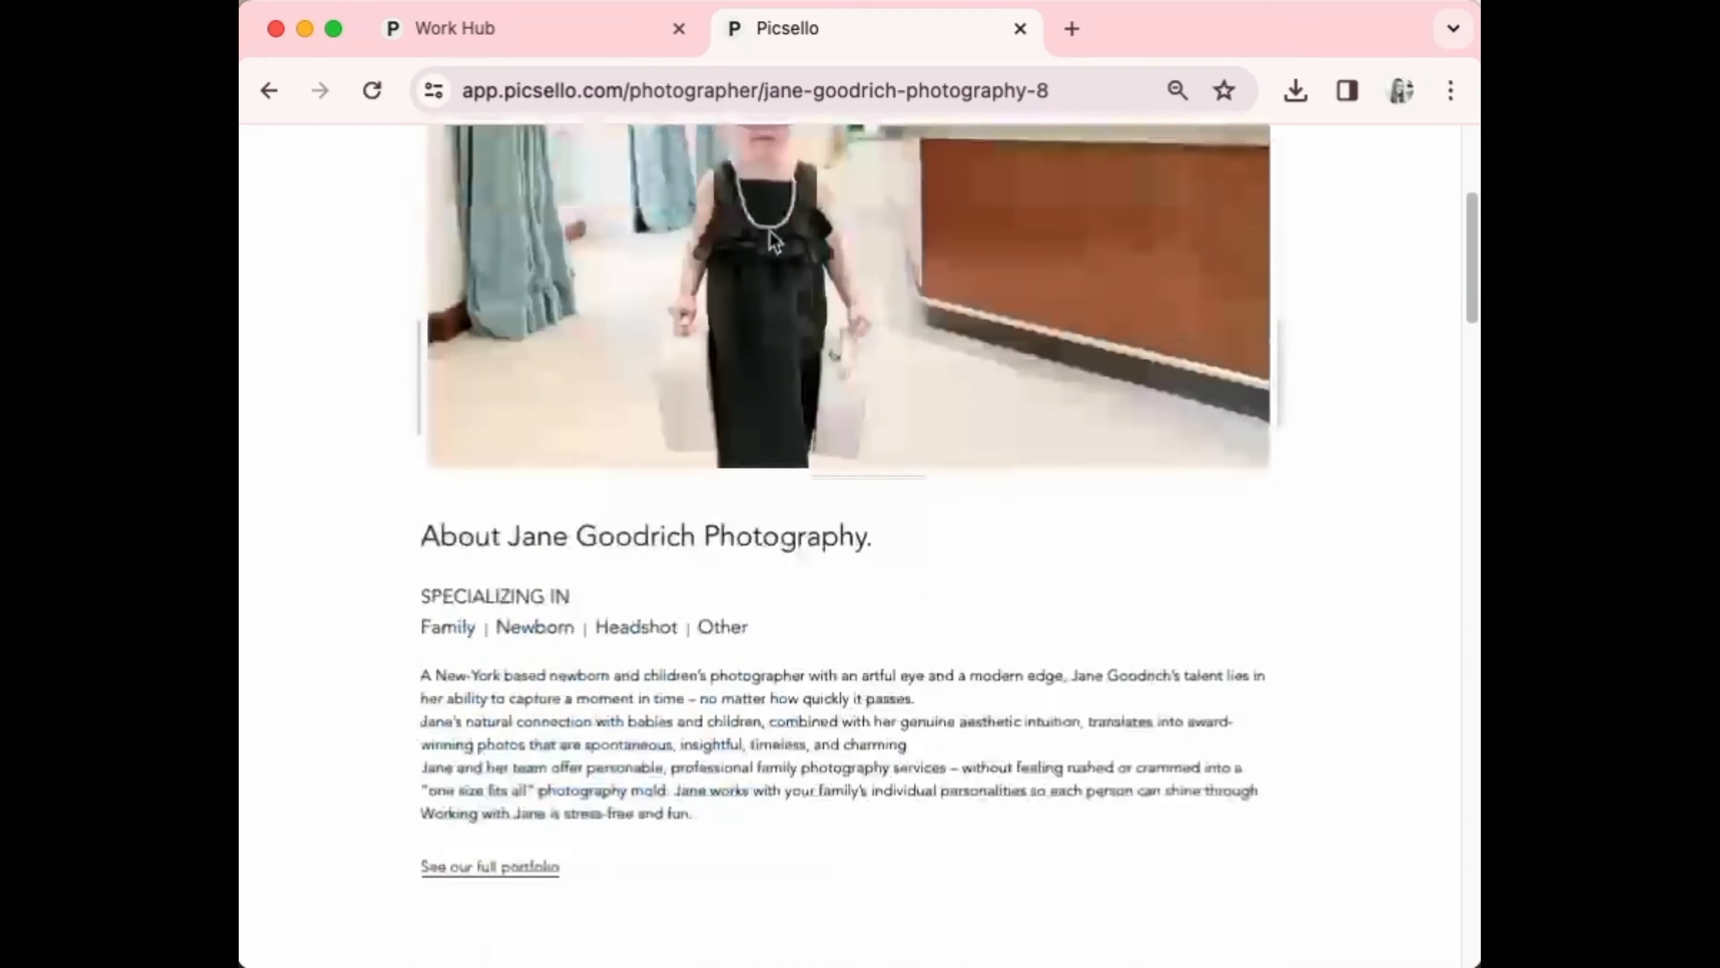
Scroll the public profile page past the About and package sections to the contact form
scroll(771, 237, "down", 9)
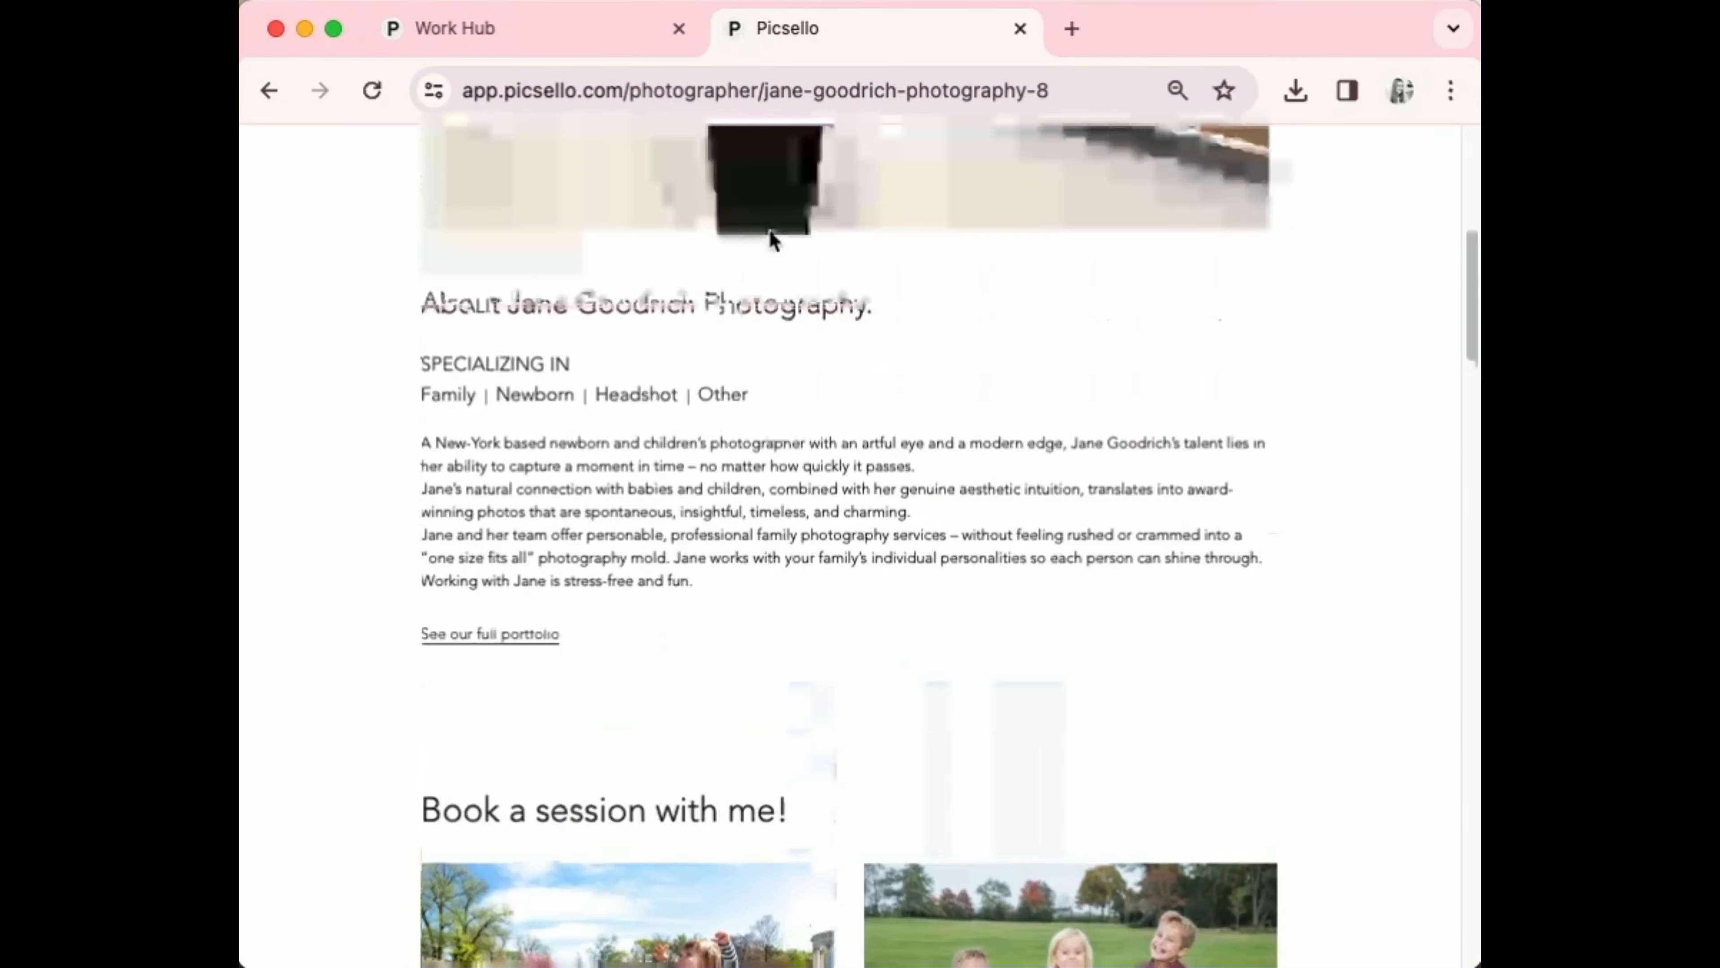
scroll(772, 237, "up", 5)
scroll(772, 237, "up", 3)
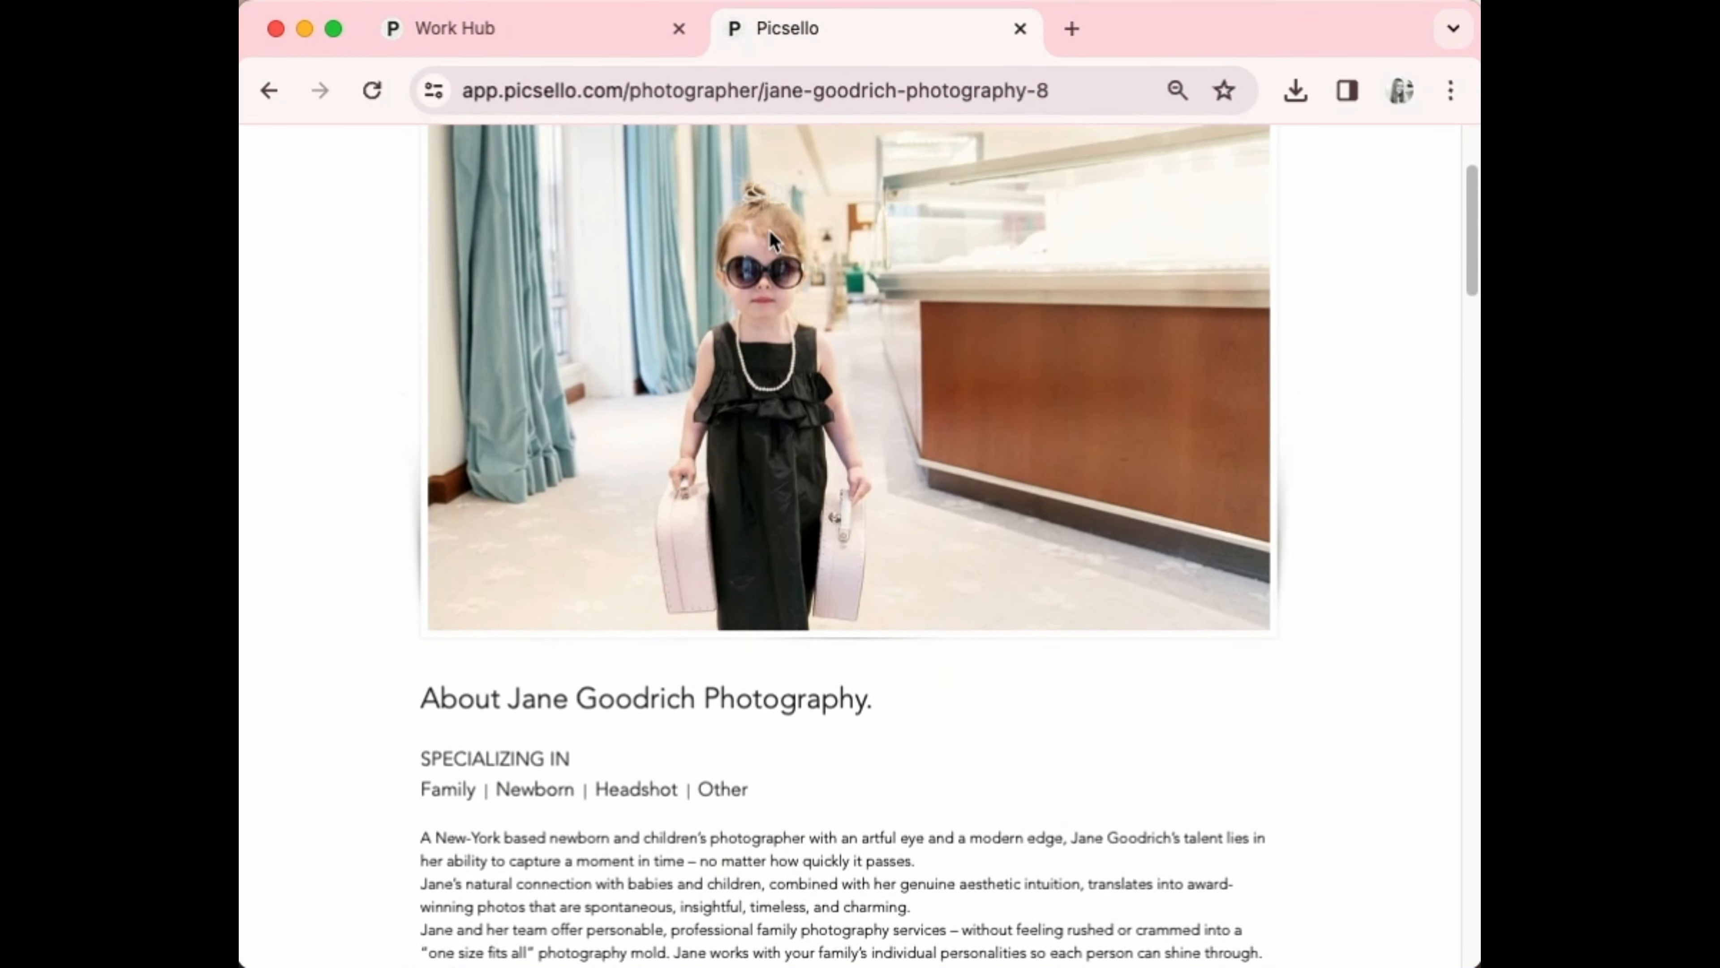
scroll(772, 238, "down", 20)
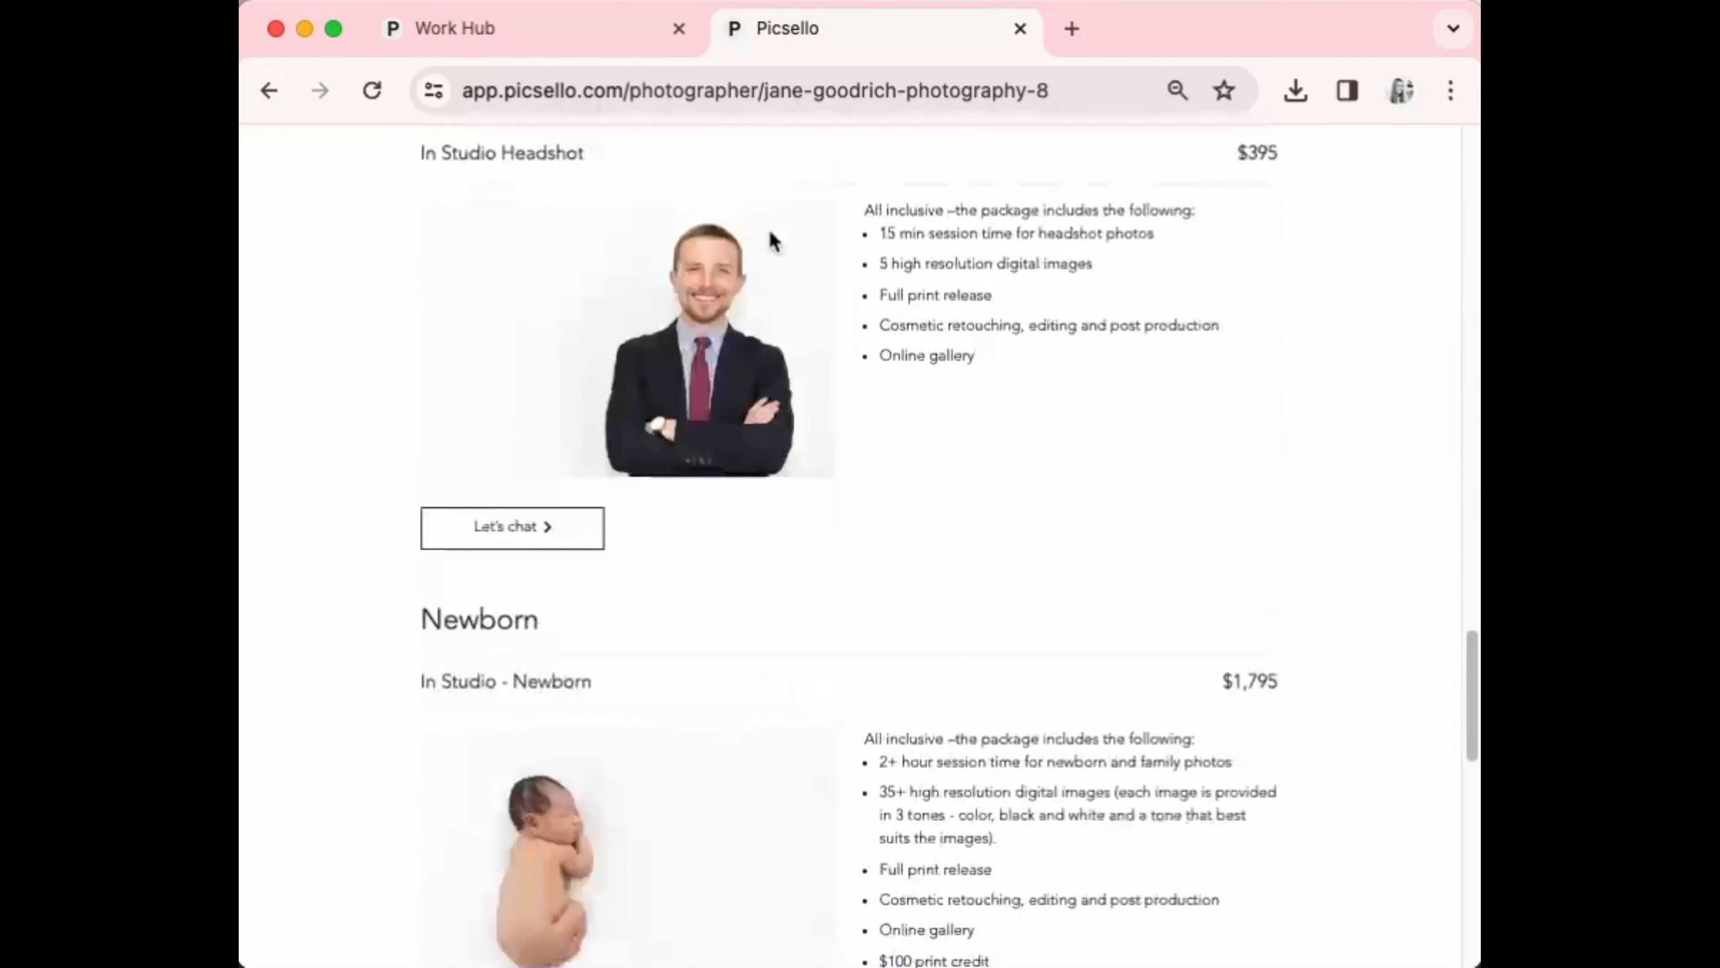
scroll(772, 238, "up", 5)
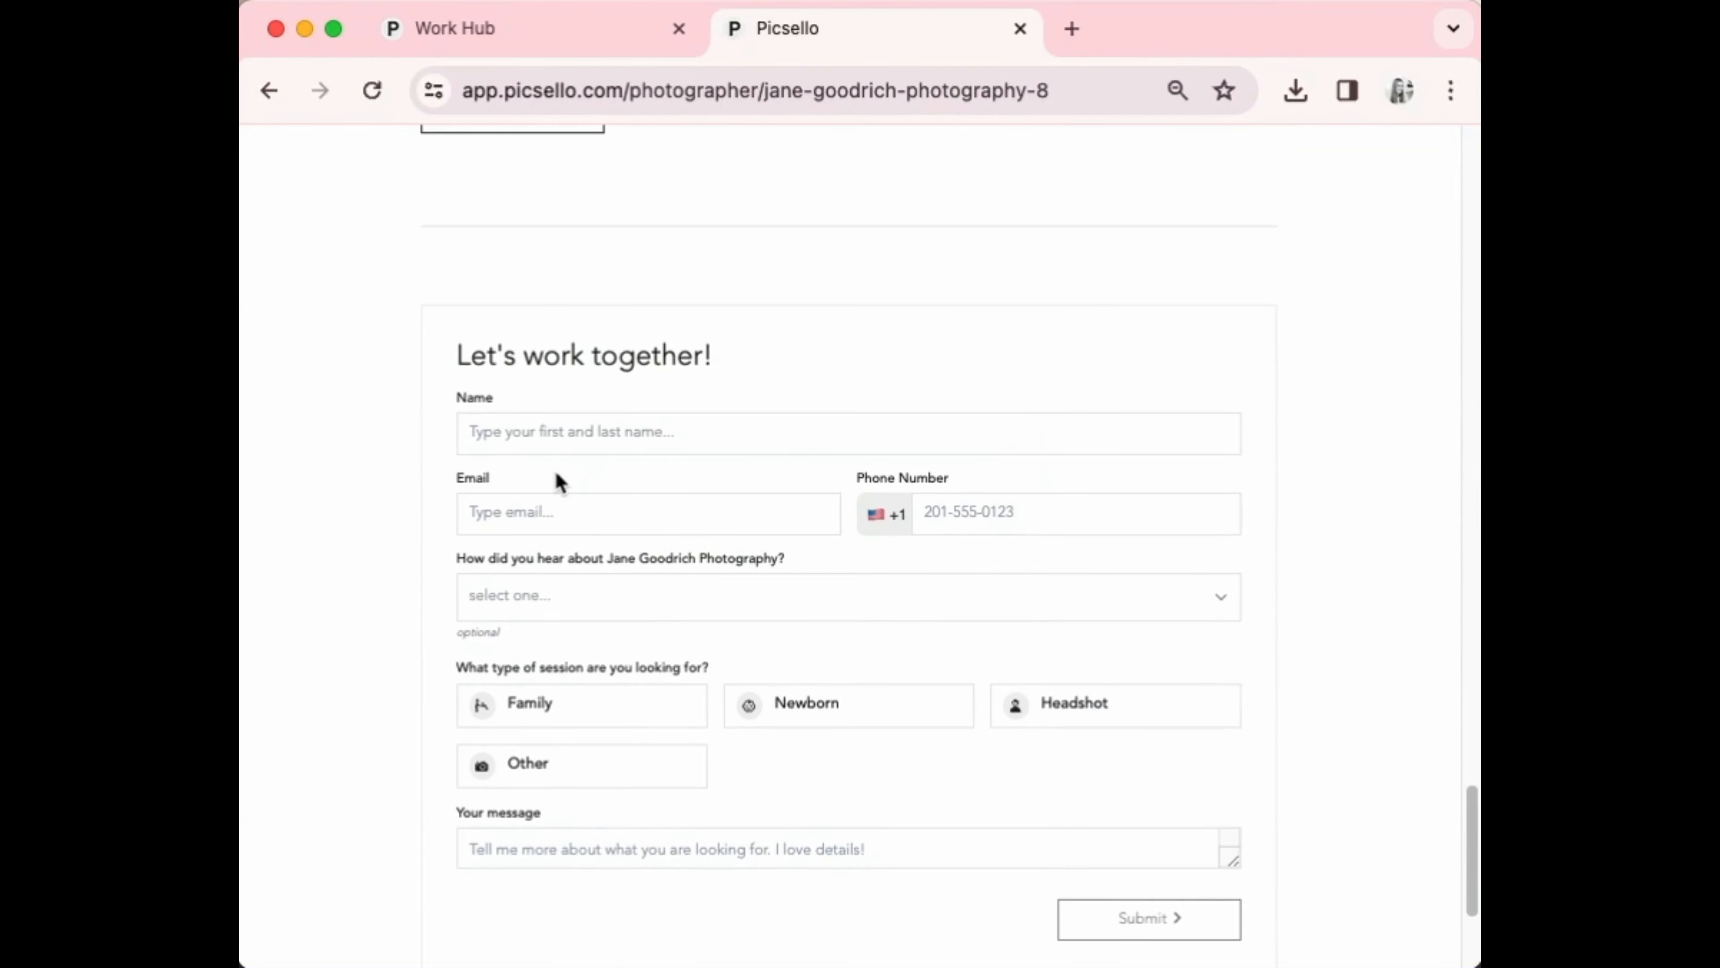
Fill in the client's name, e-mail and phone number on the contact form
left_click(655, 431)
left_click(655, 500)
left_click(584, 508)
left_click(634, 576)
left_click(948, 513)
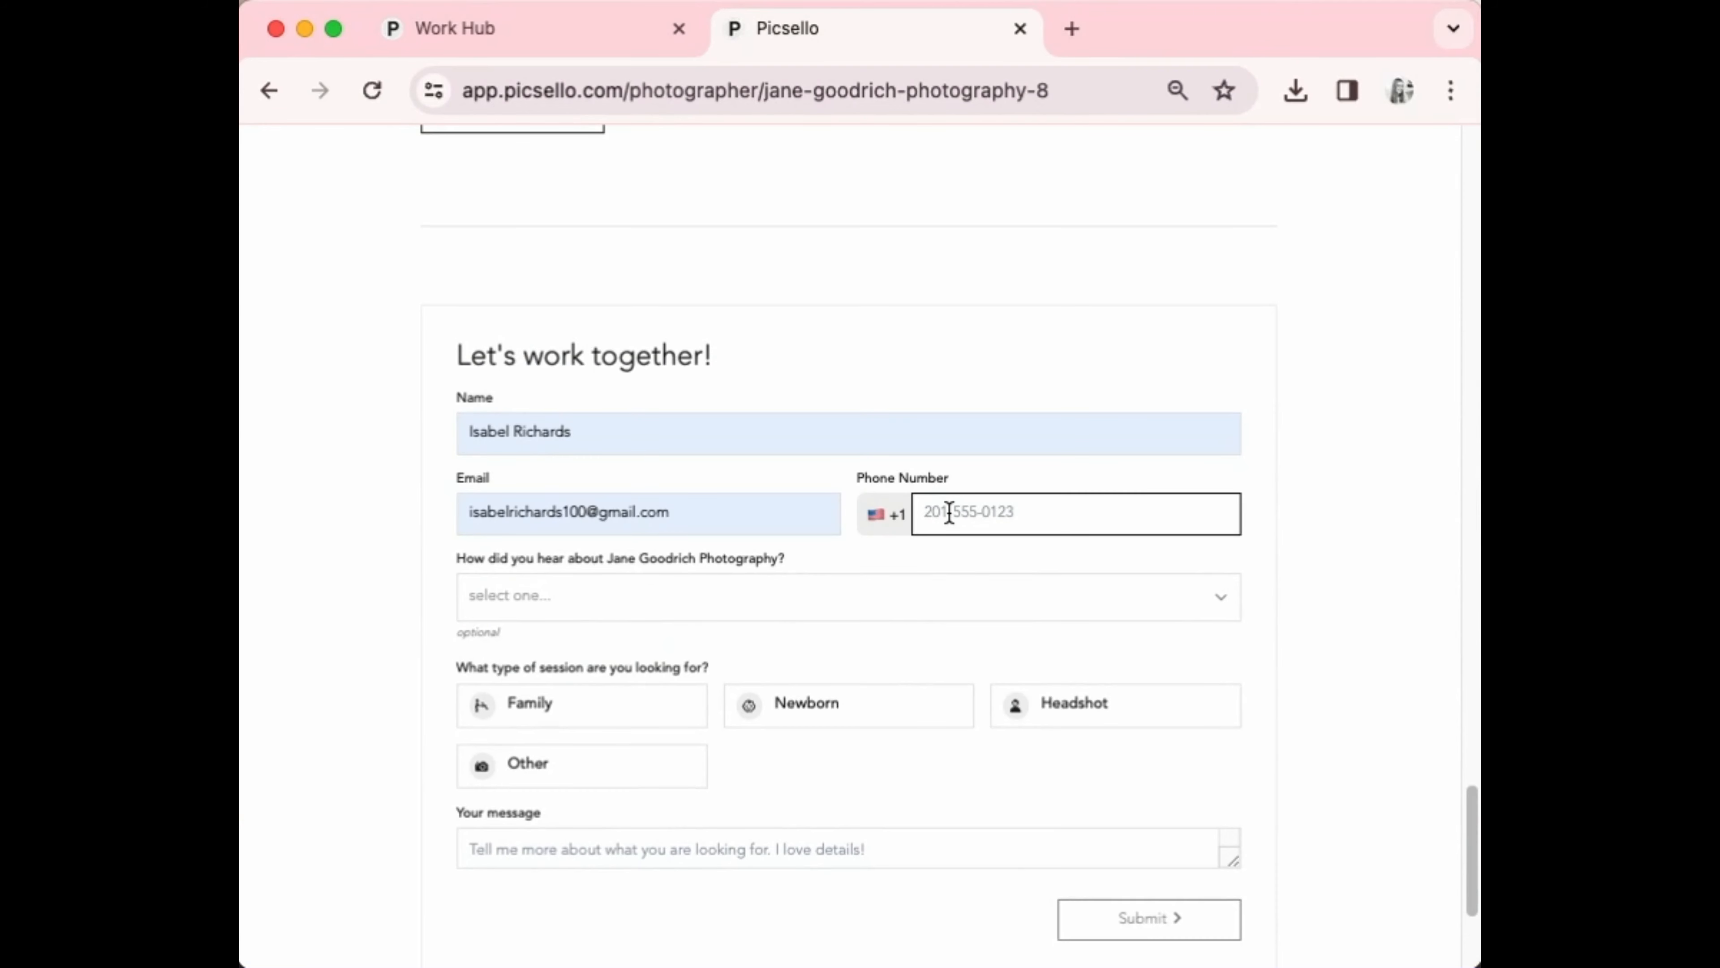
type("555-555-5555")
Set the referral source to Friend with the referrer's name and choose Newborn
left_click(541, 585)
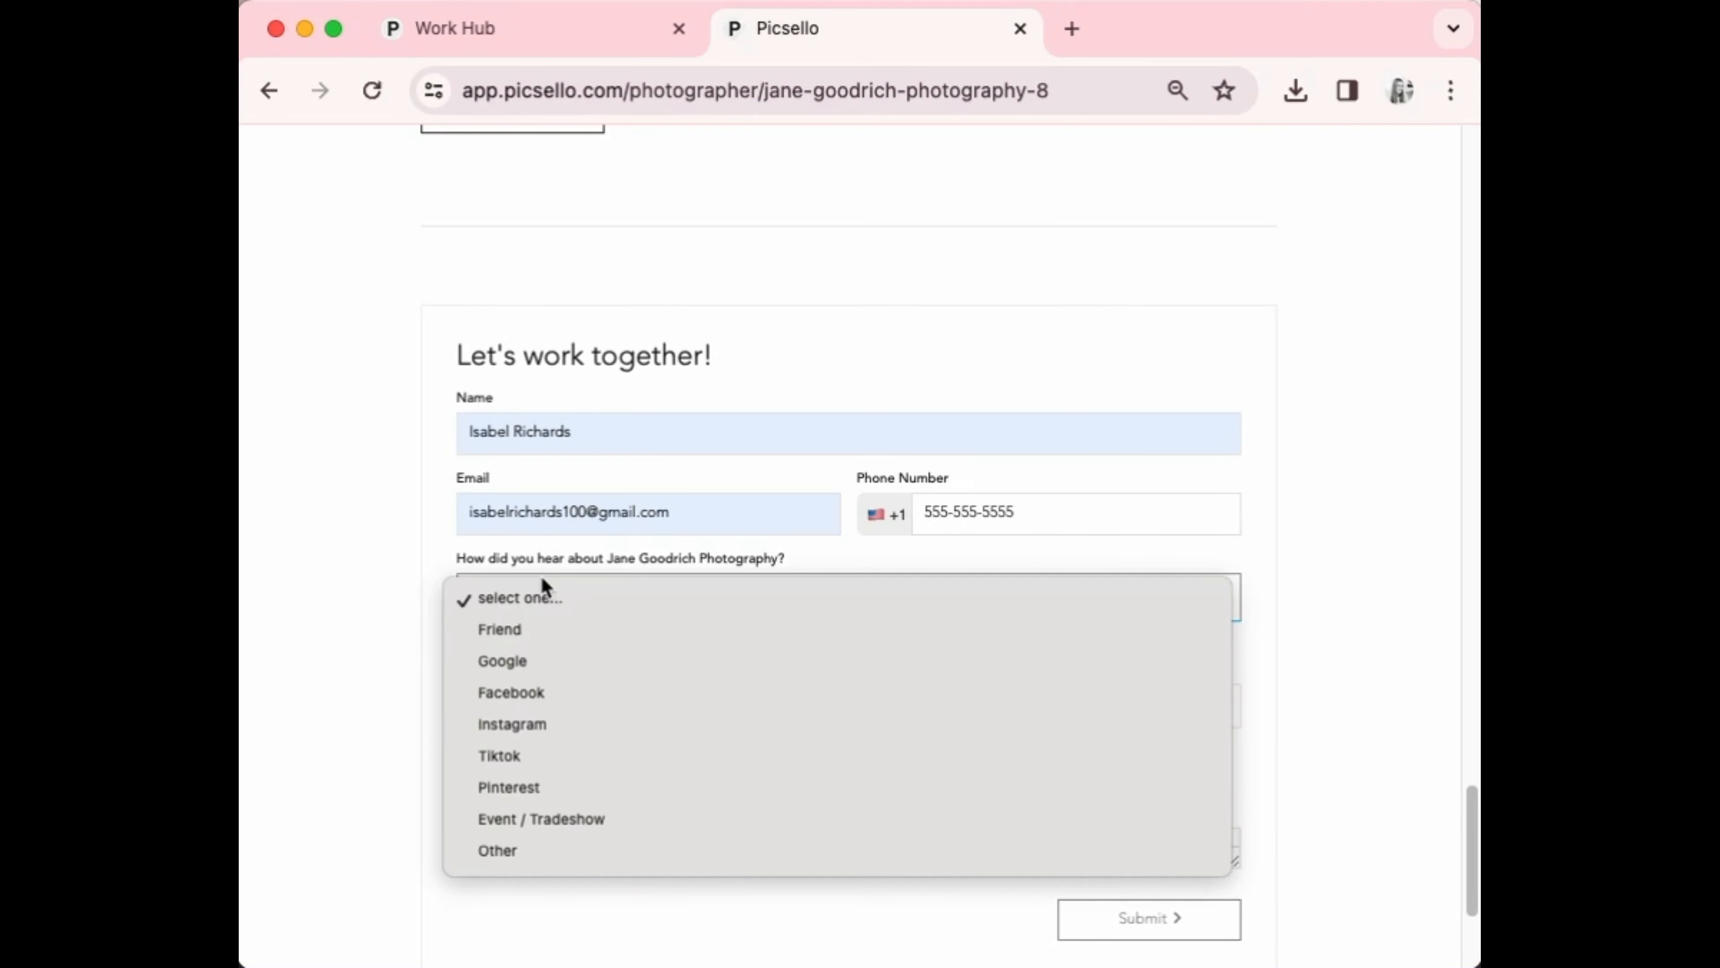
left_click(657, 637)
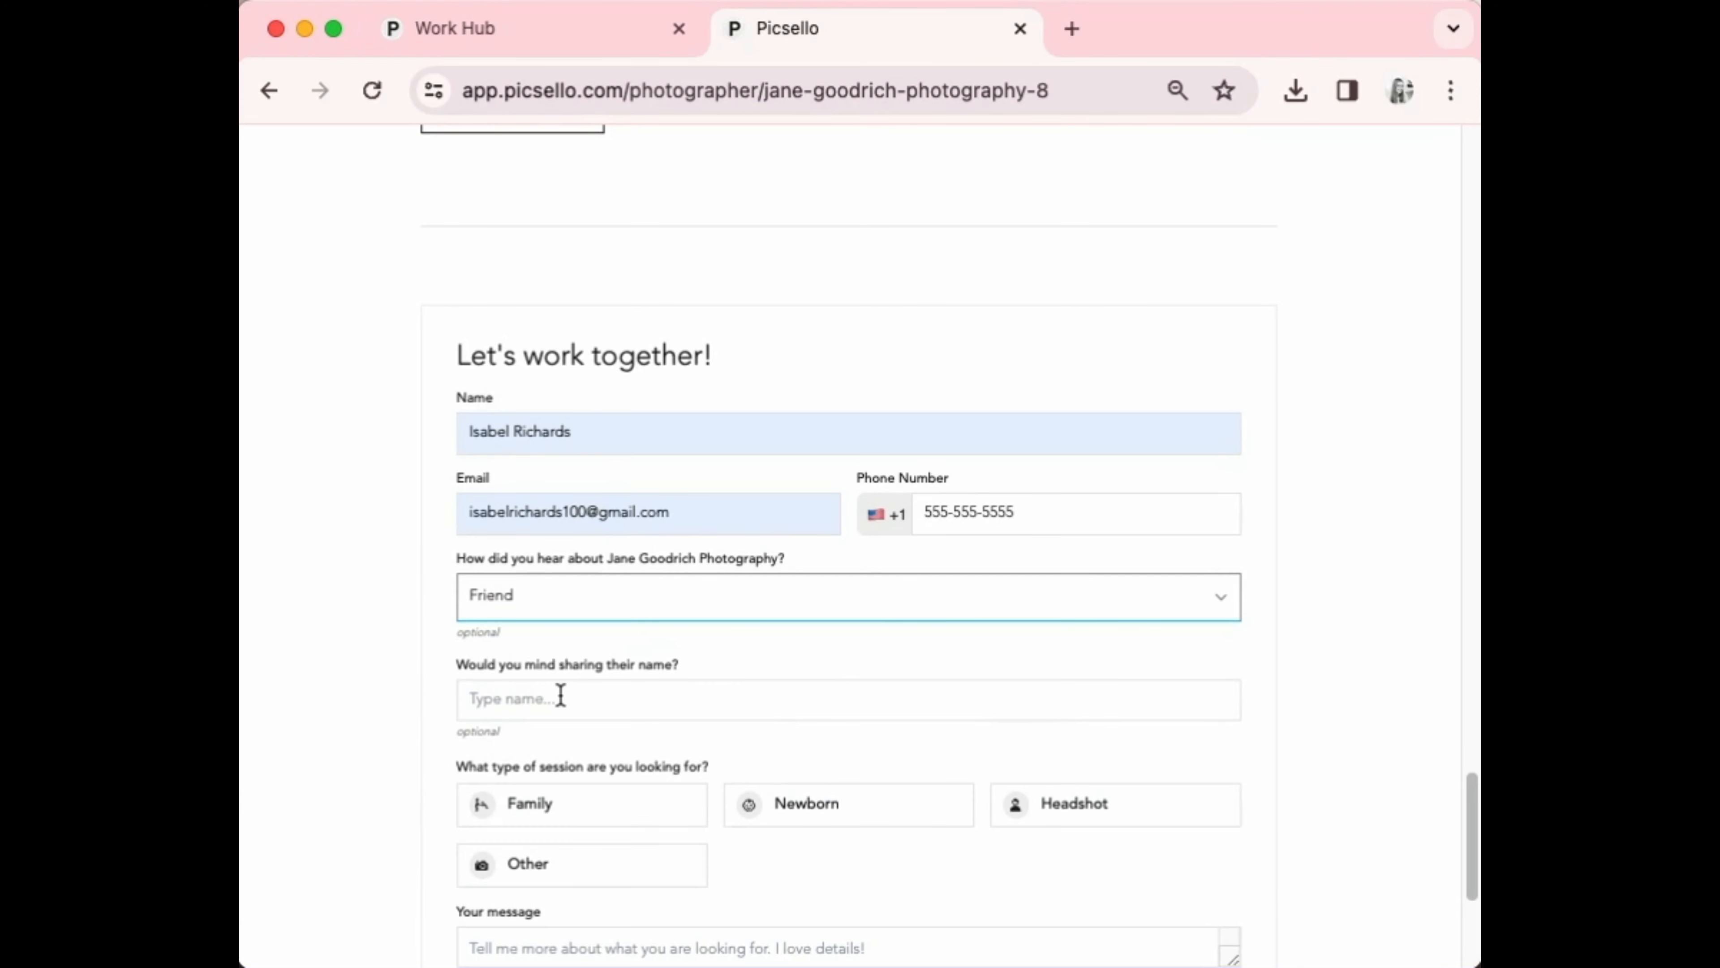
left_click(561, 696)
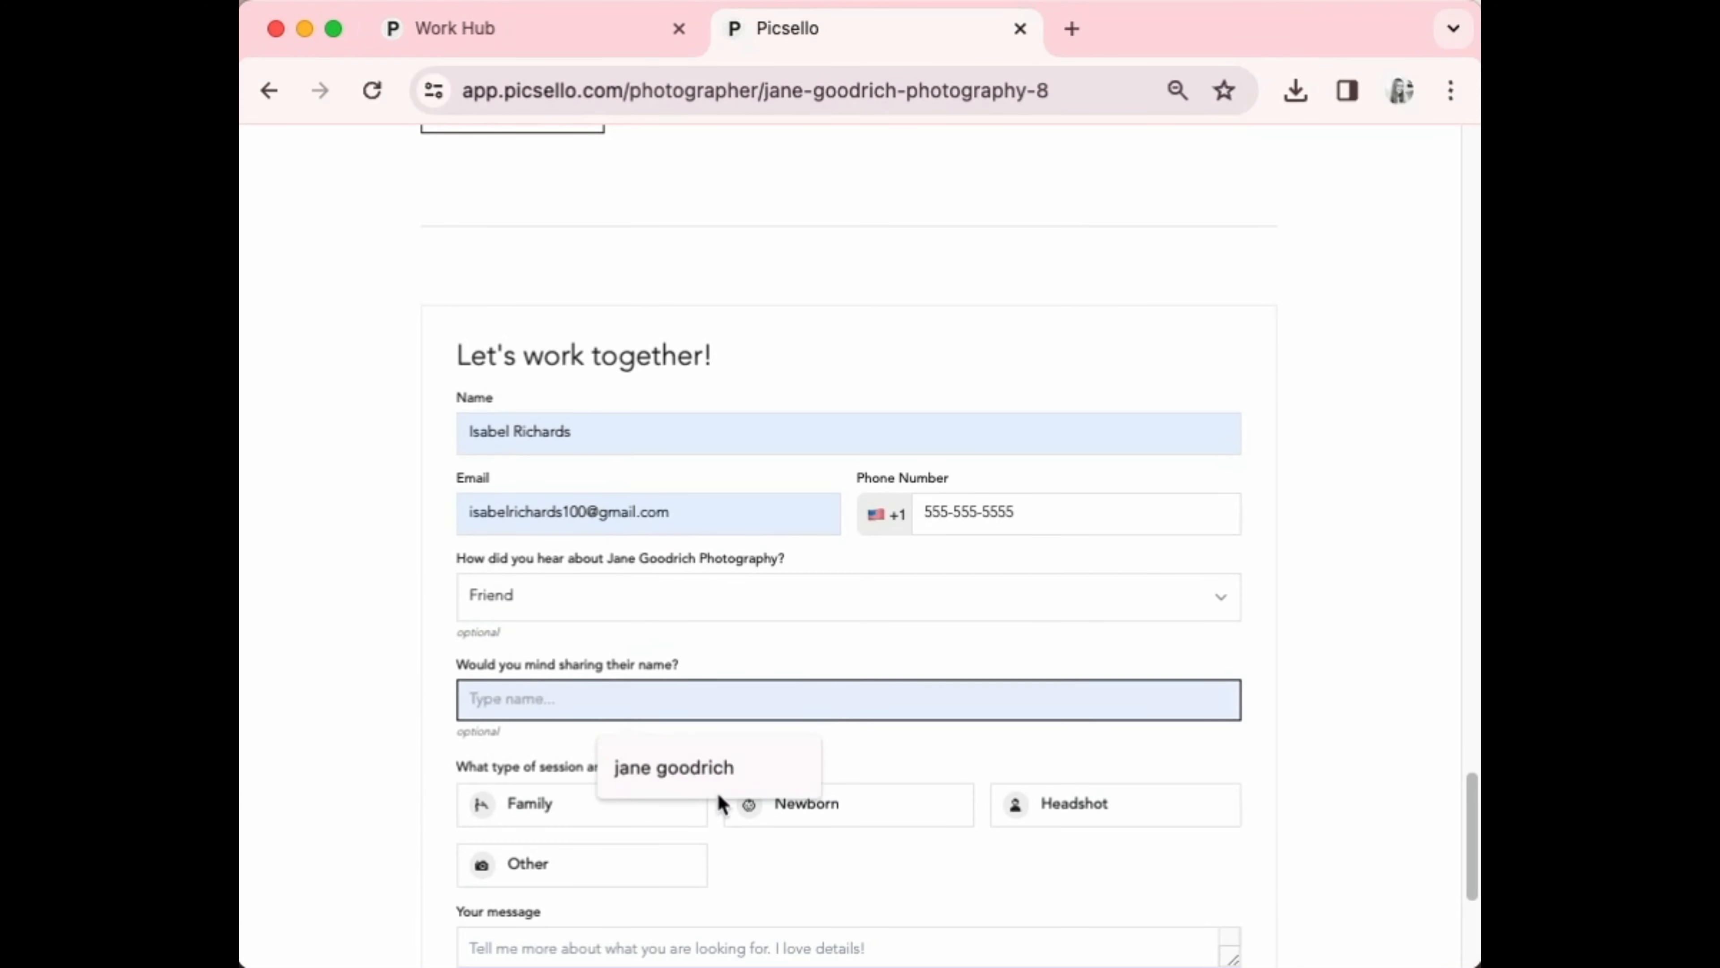
left_click(697, 763)
left_click(852, 803)
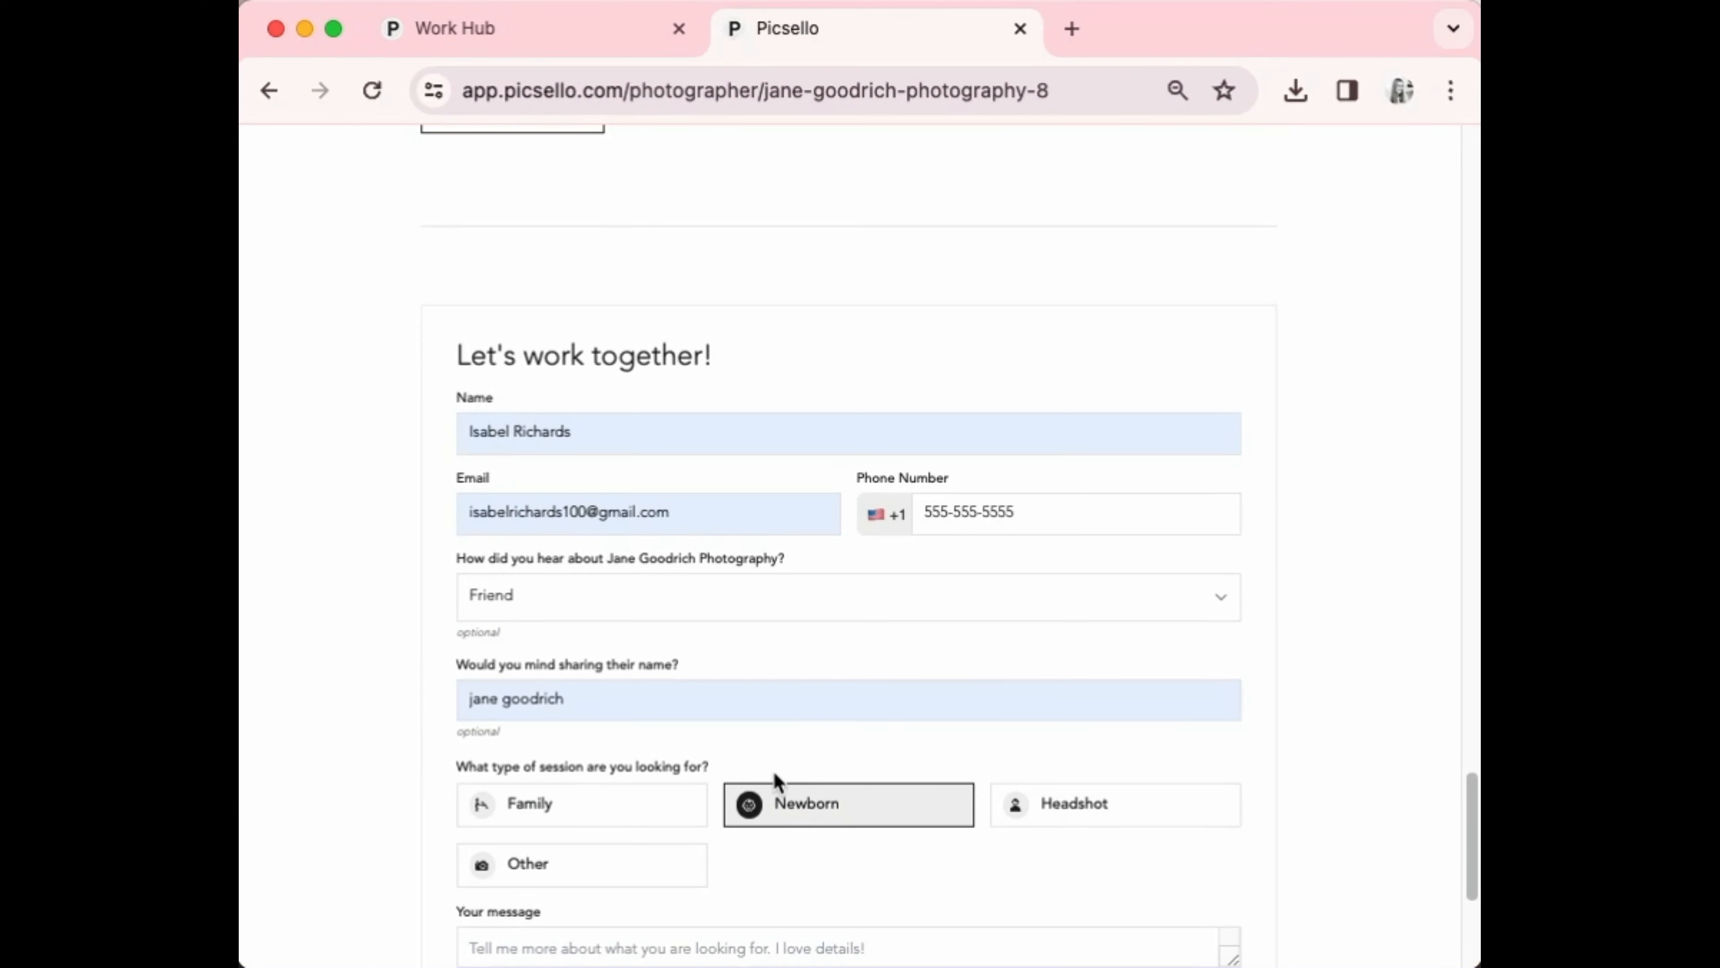
Enter the message 'due april 1 st' and submit the inquiry
scroll(535, 796, "down", 3)
left_click(539, 708)
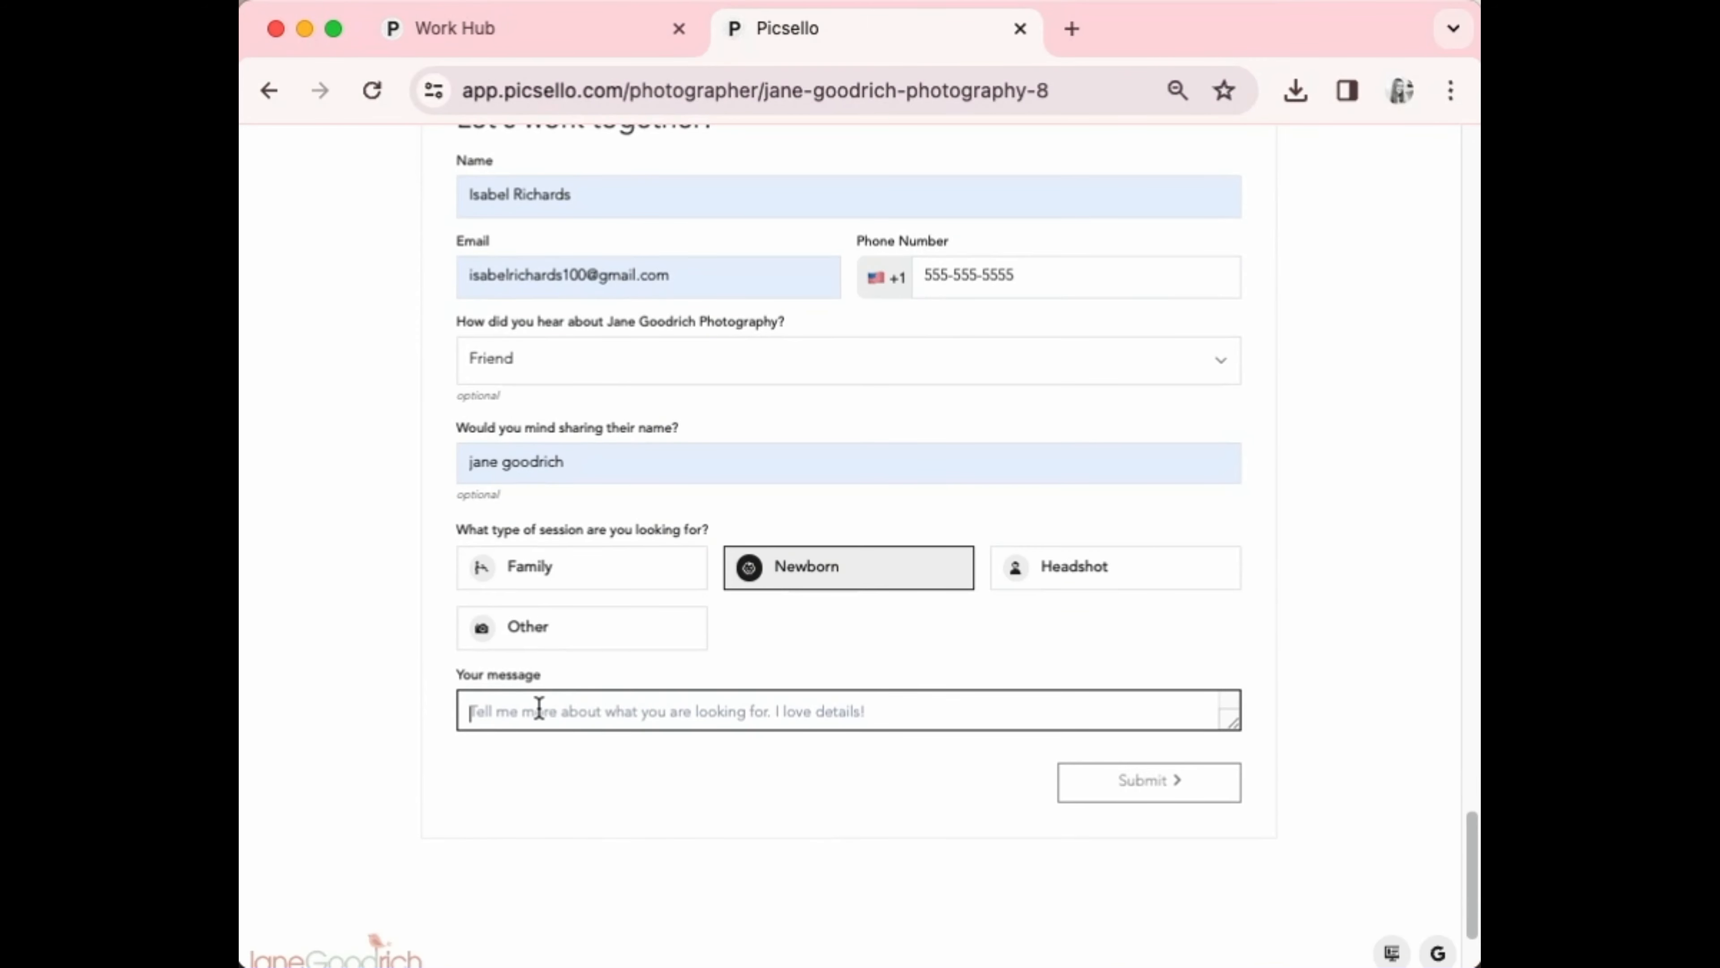
type("due")
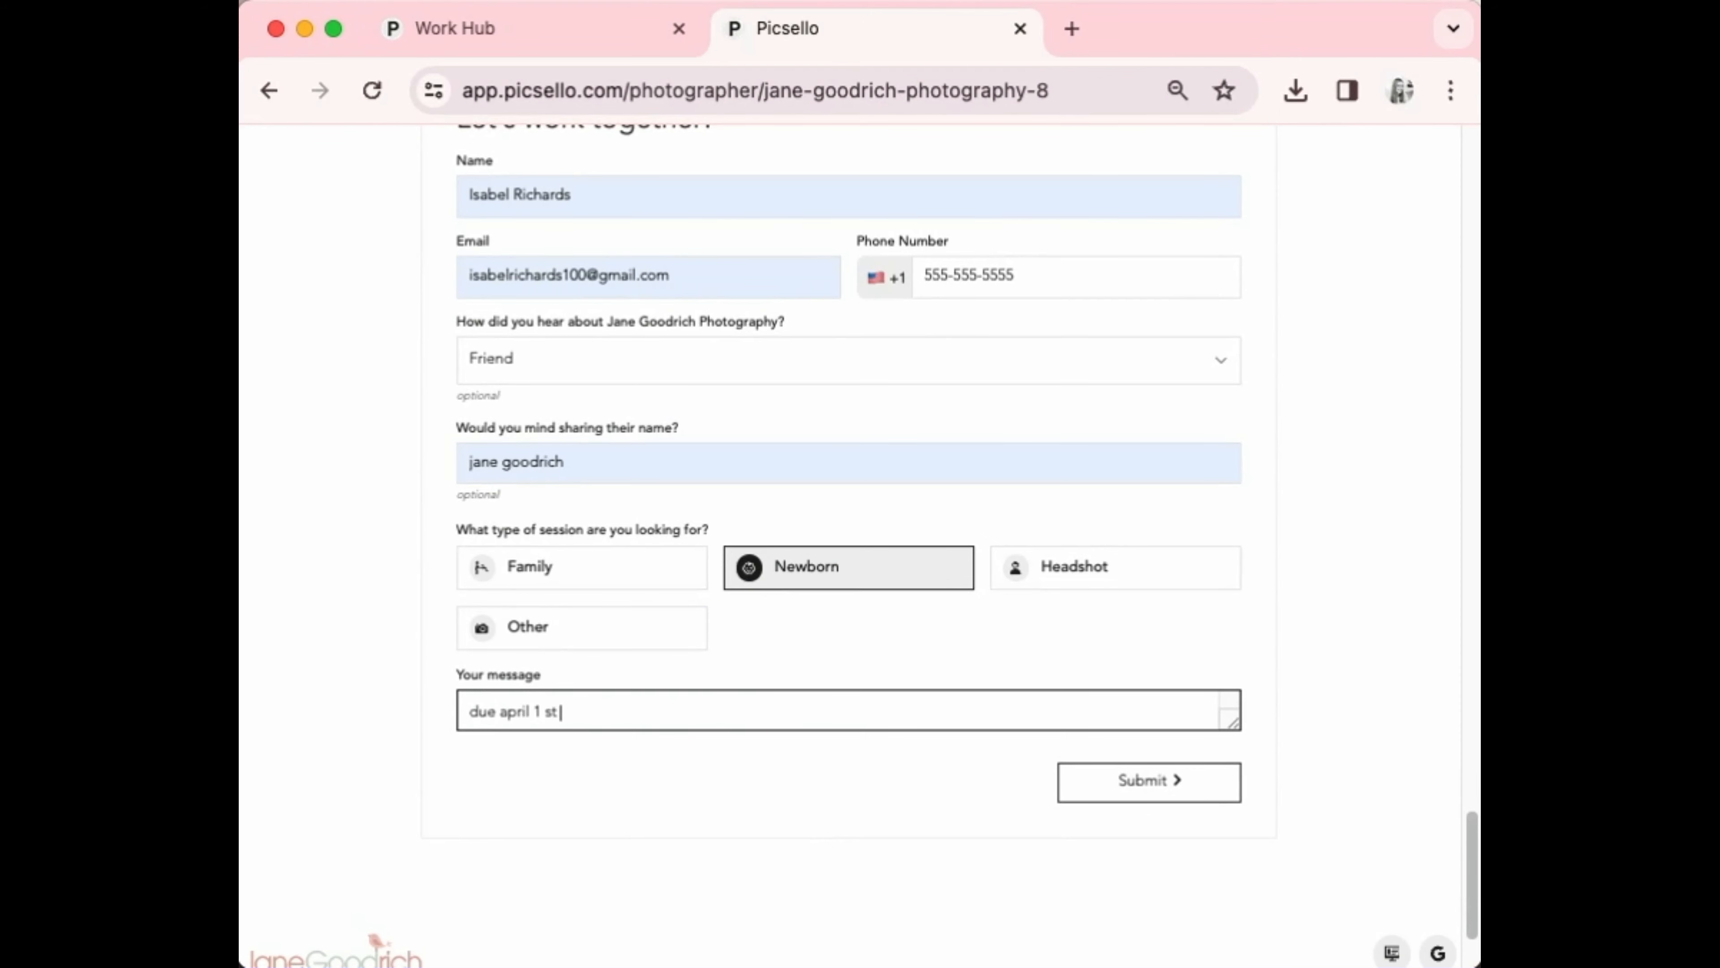
type("april 1 st")
left_click(1197, 781)
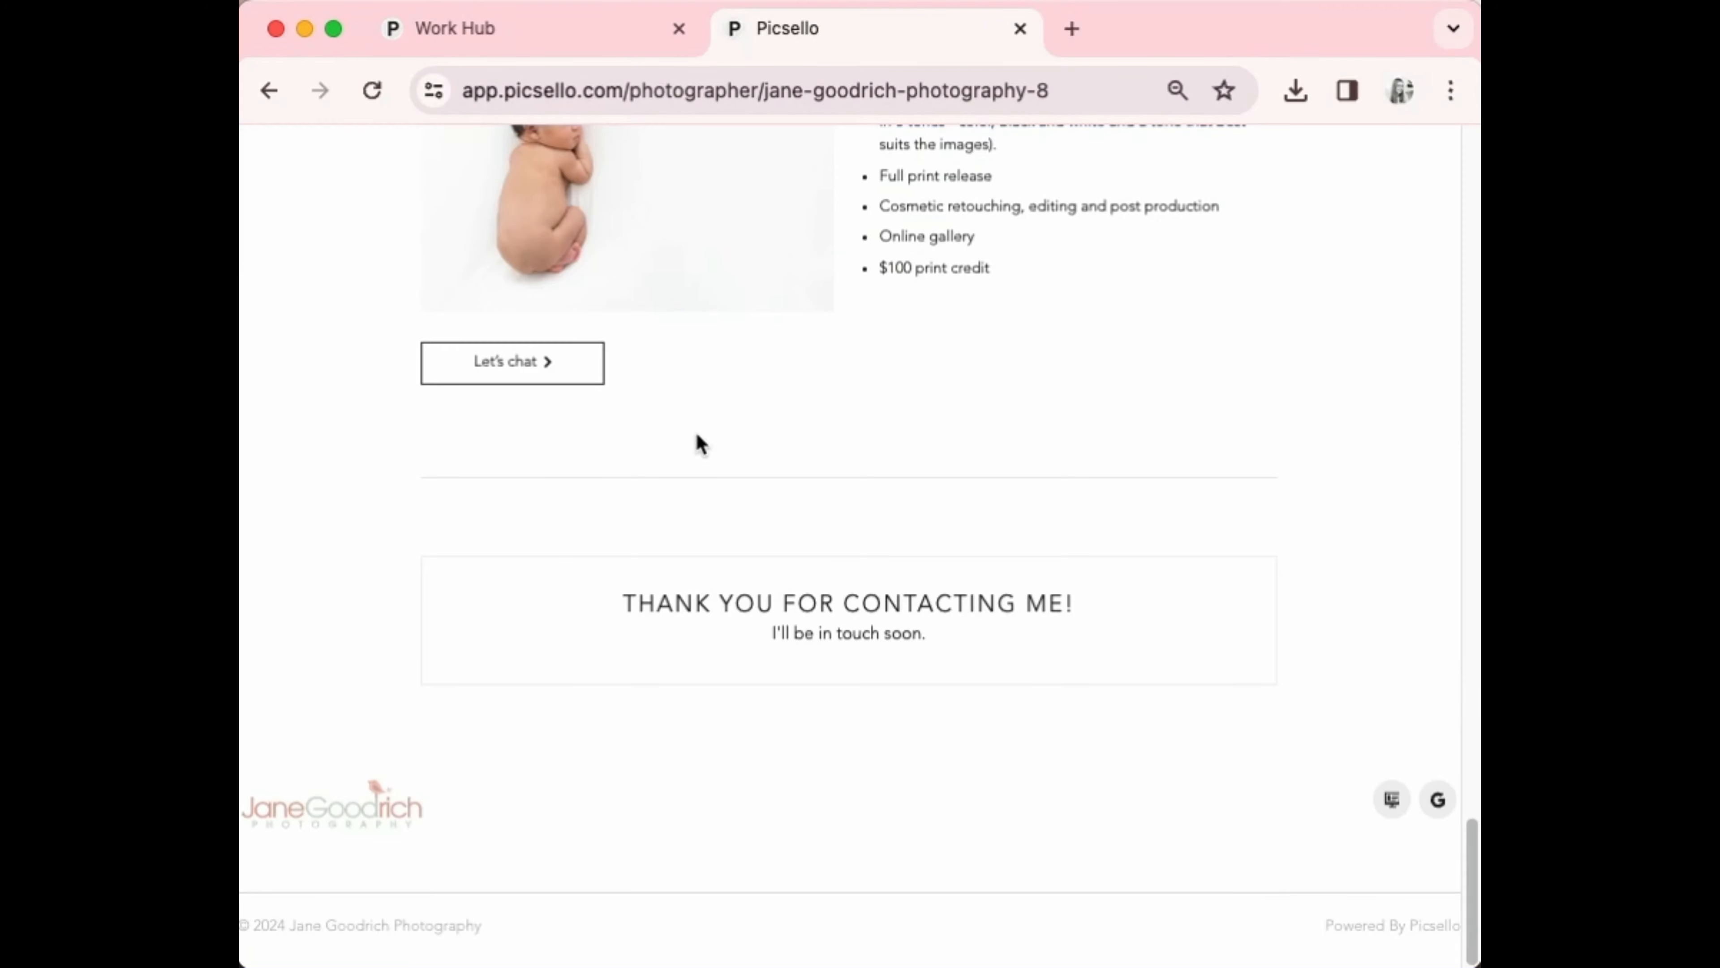
scroll(743, 336, "up", 20)
scroll(698, 318, "down", 18)
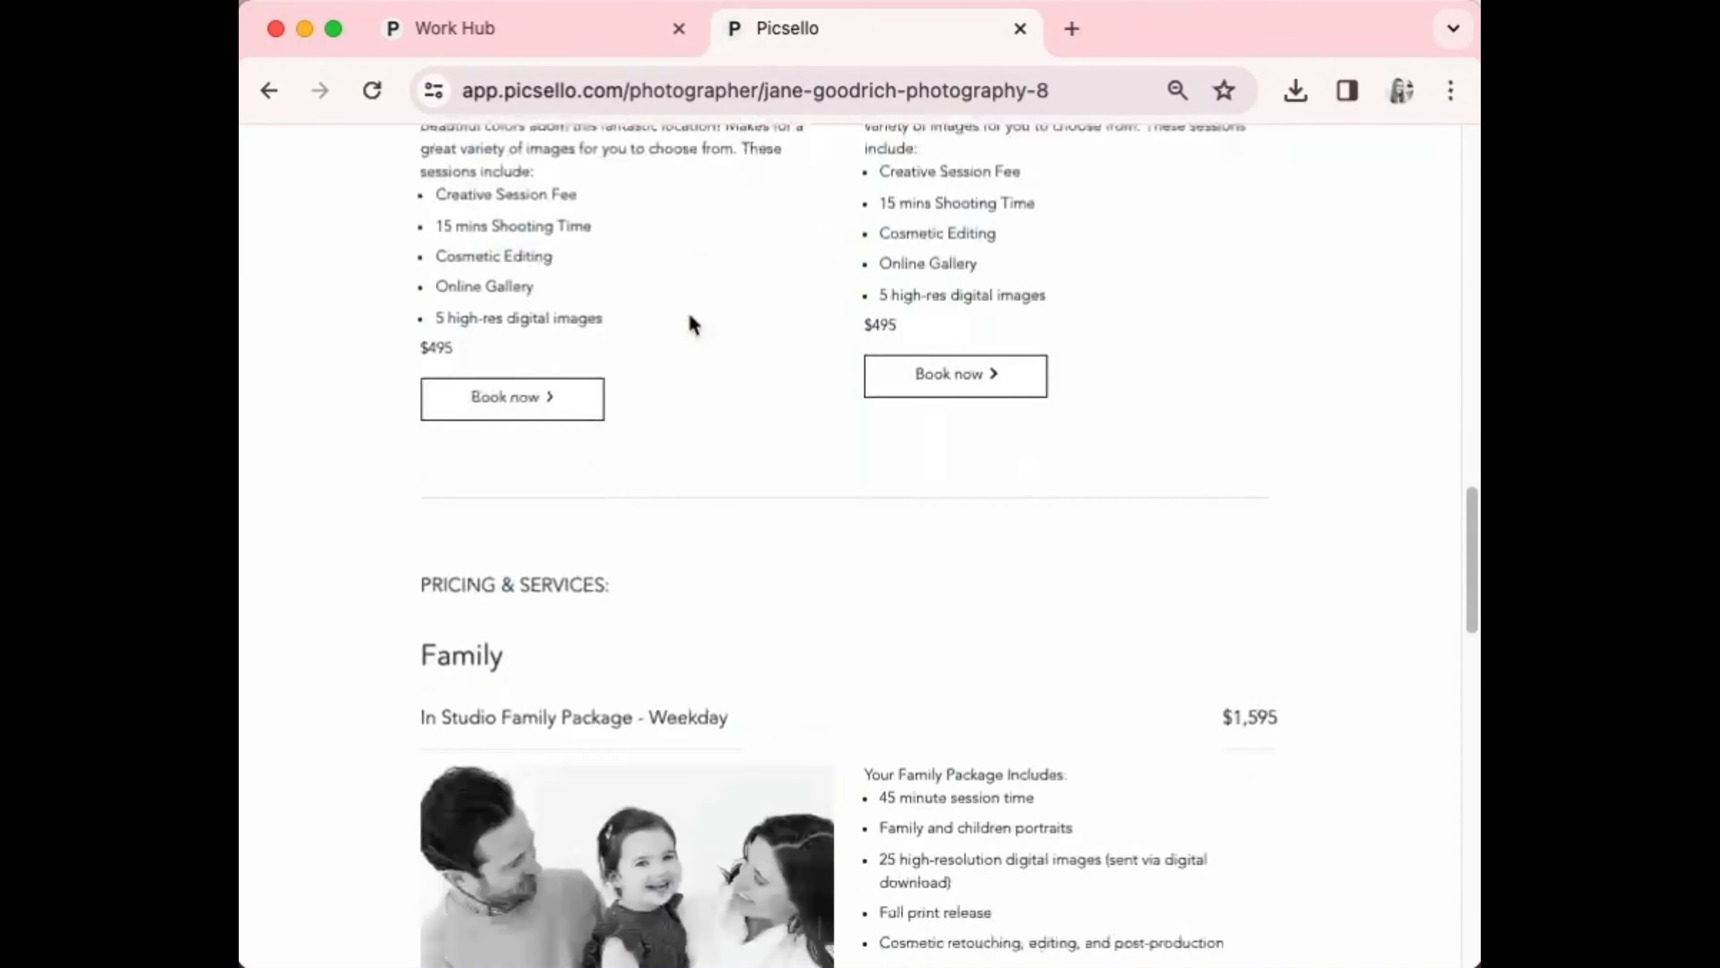
scroll(691, 329, "down", 15)
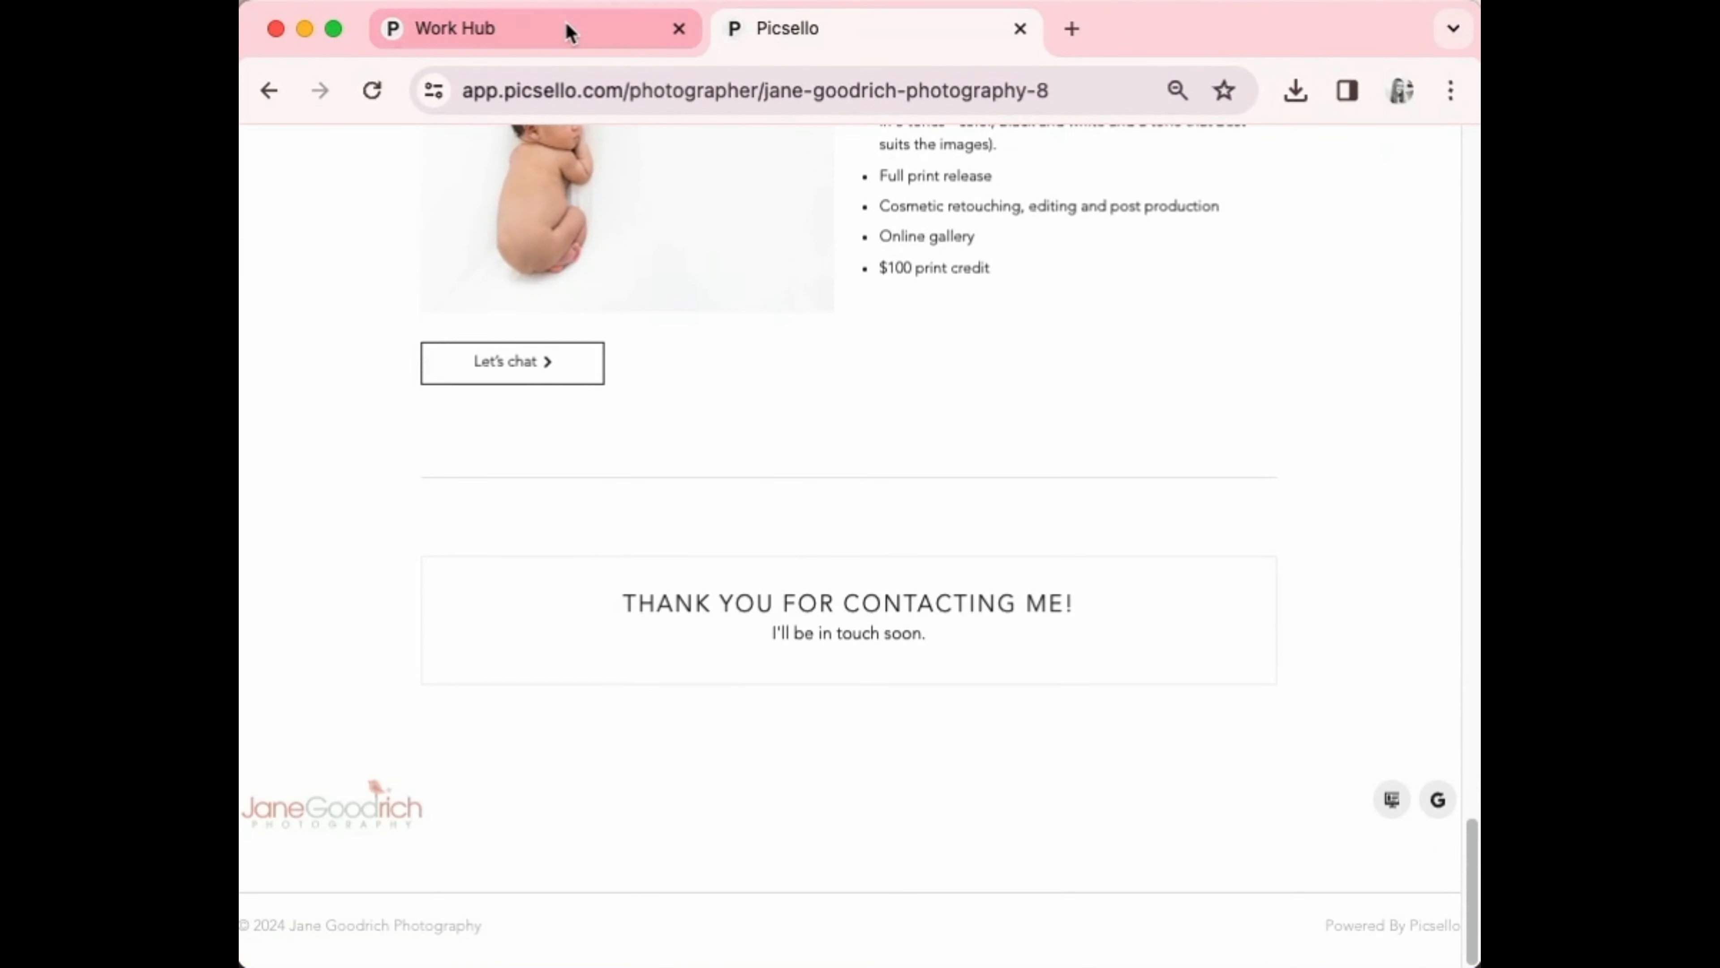
Switch to the Work Hub dashboard and reload it to show new messages
left_click(570, 33)
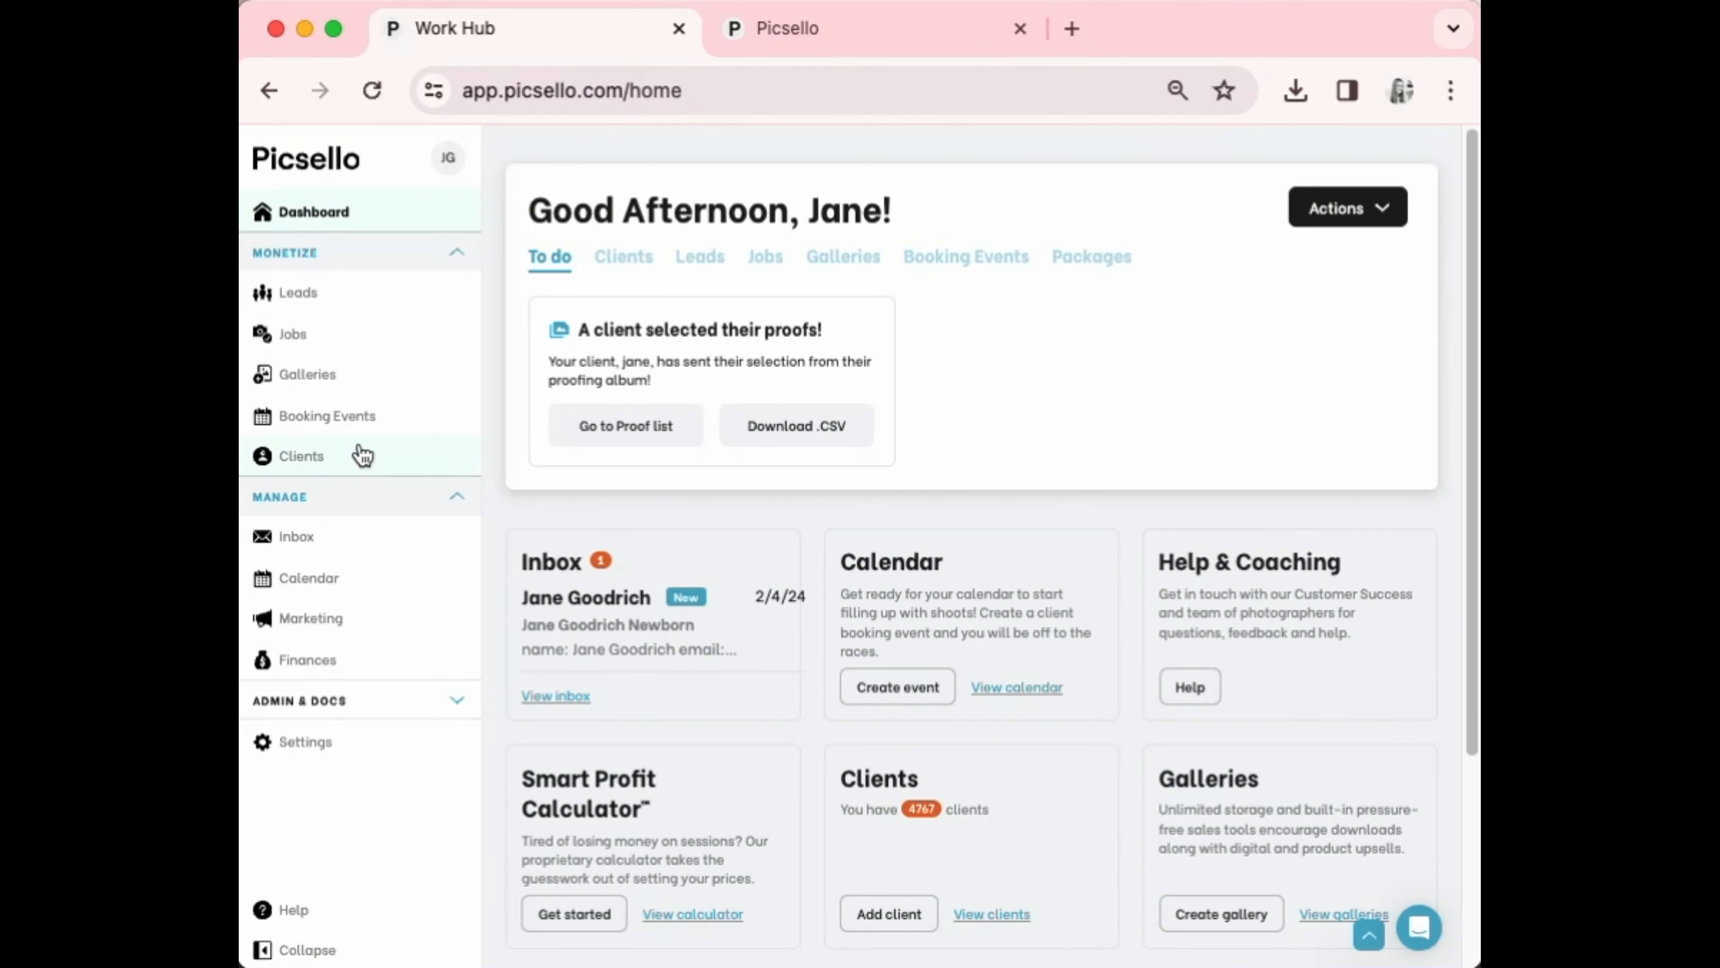
left_click(738, 76)
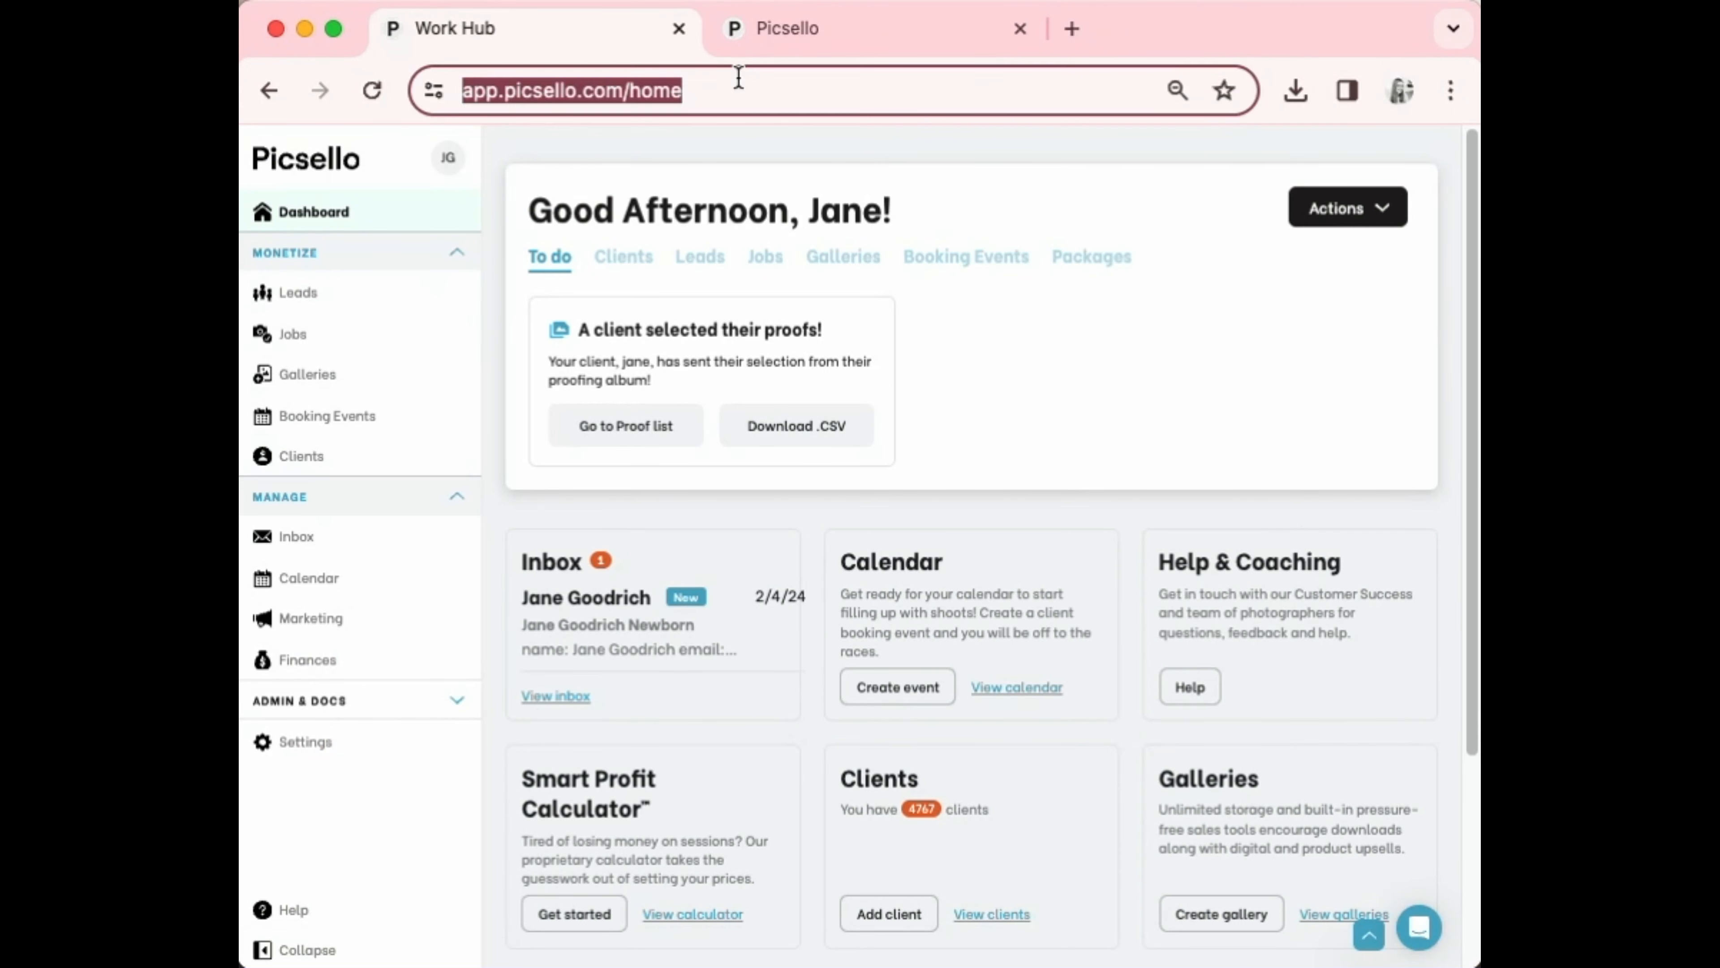
left_click(729, 90)
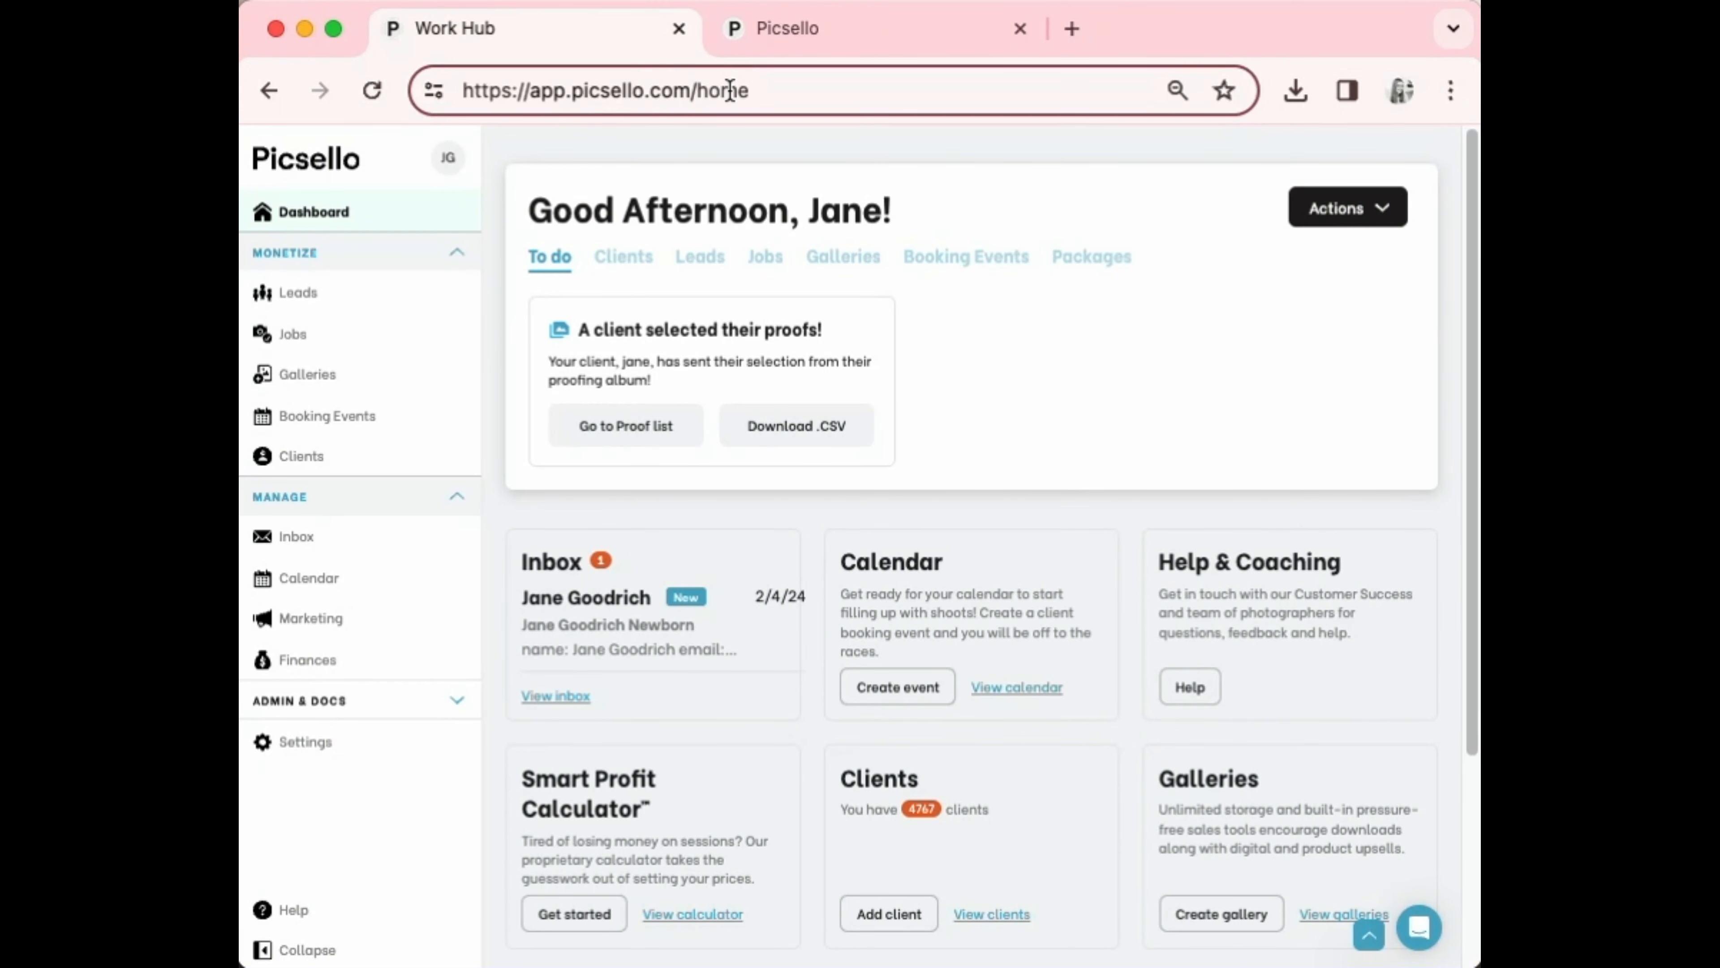
key("Return")
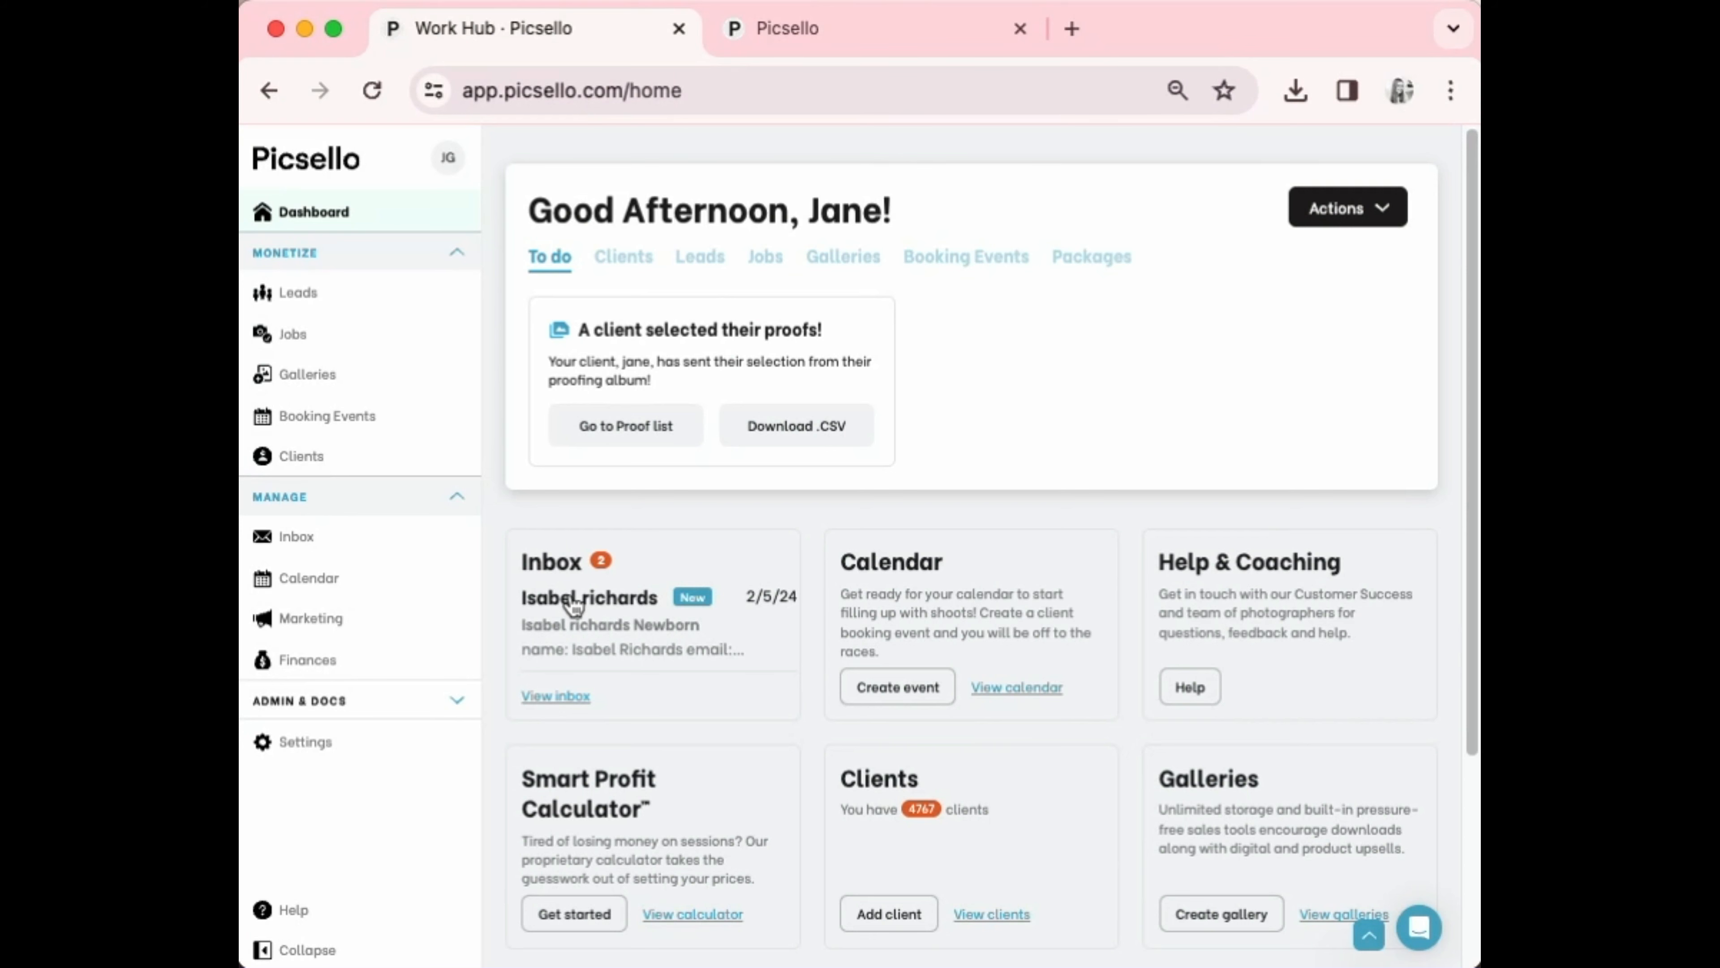
Read the new inquiry message in the Inbox and open its lead page
left_click(572, 601)
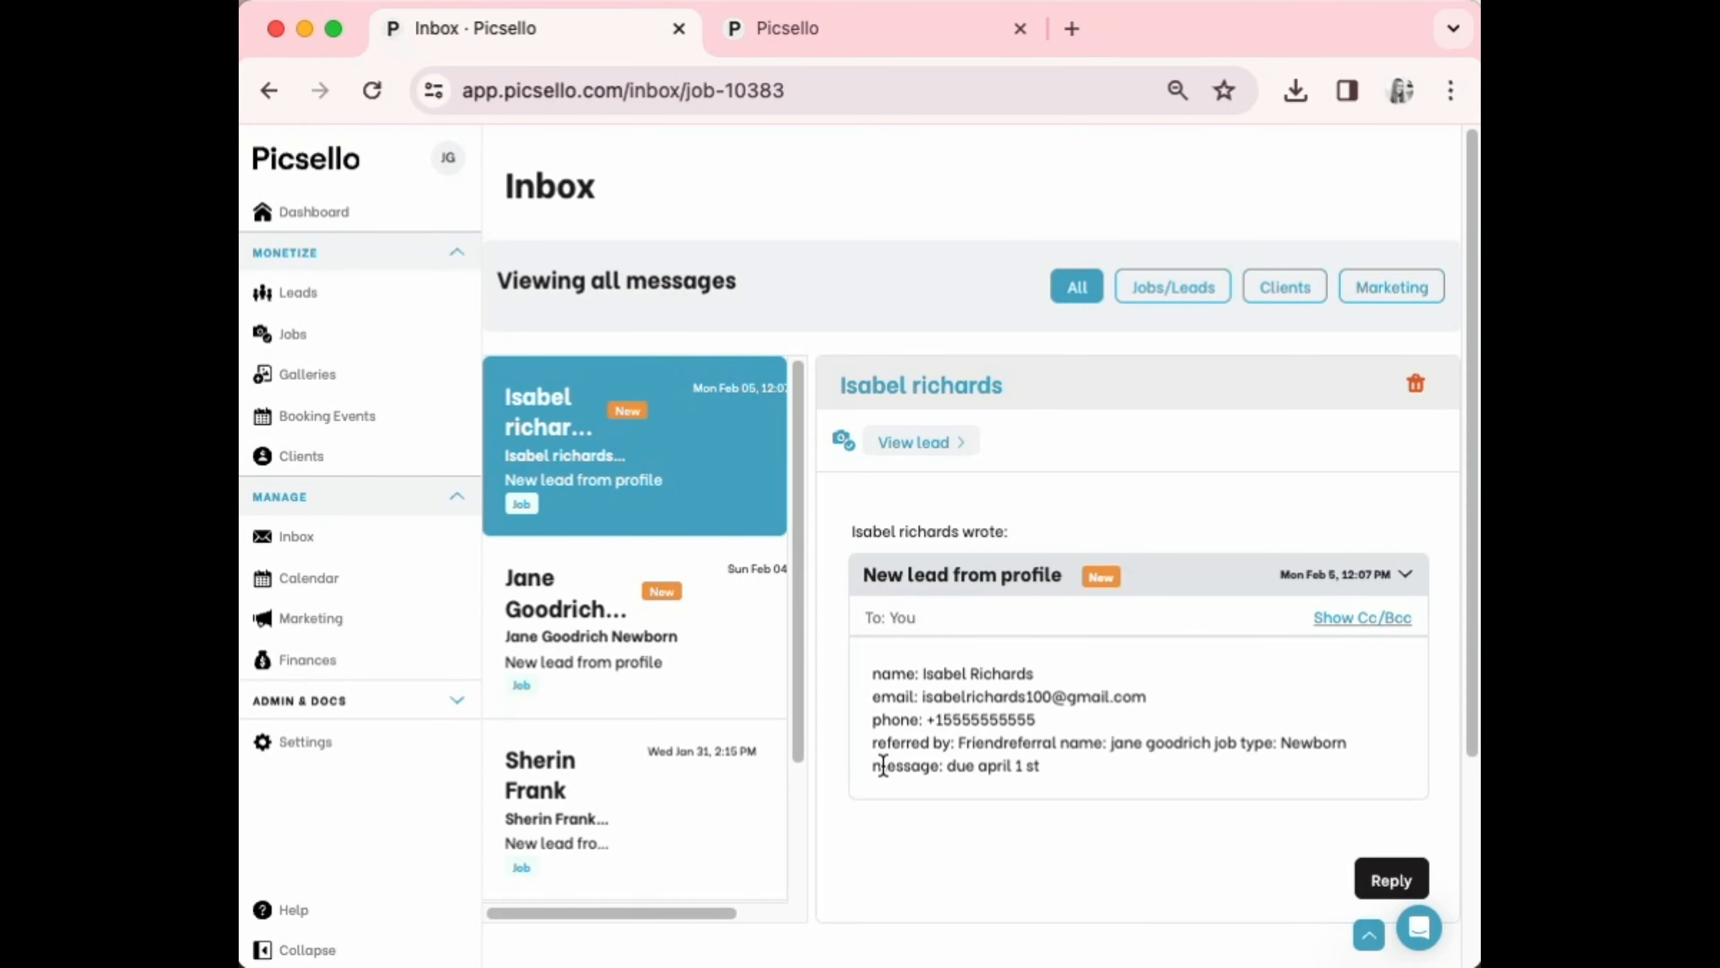
left_click_drag(1092, 769, 978, 746)
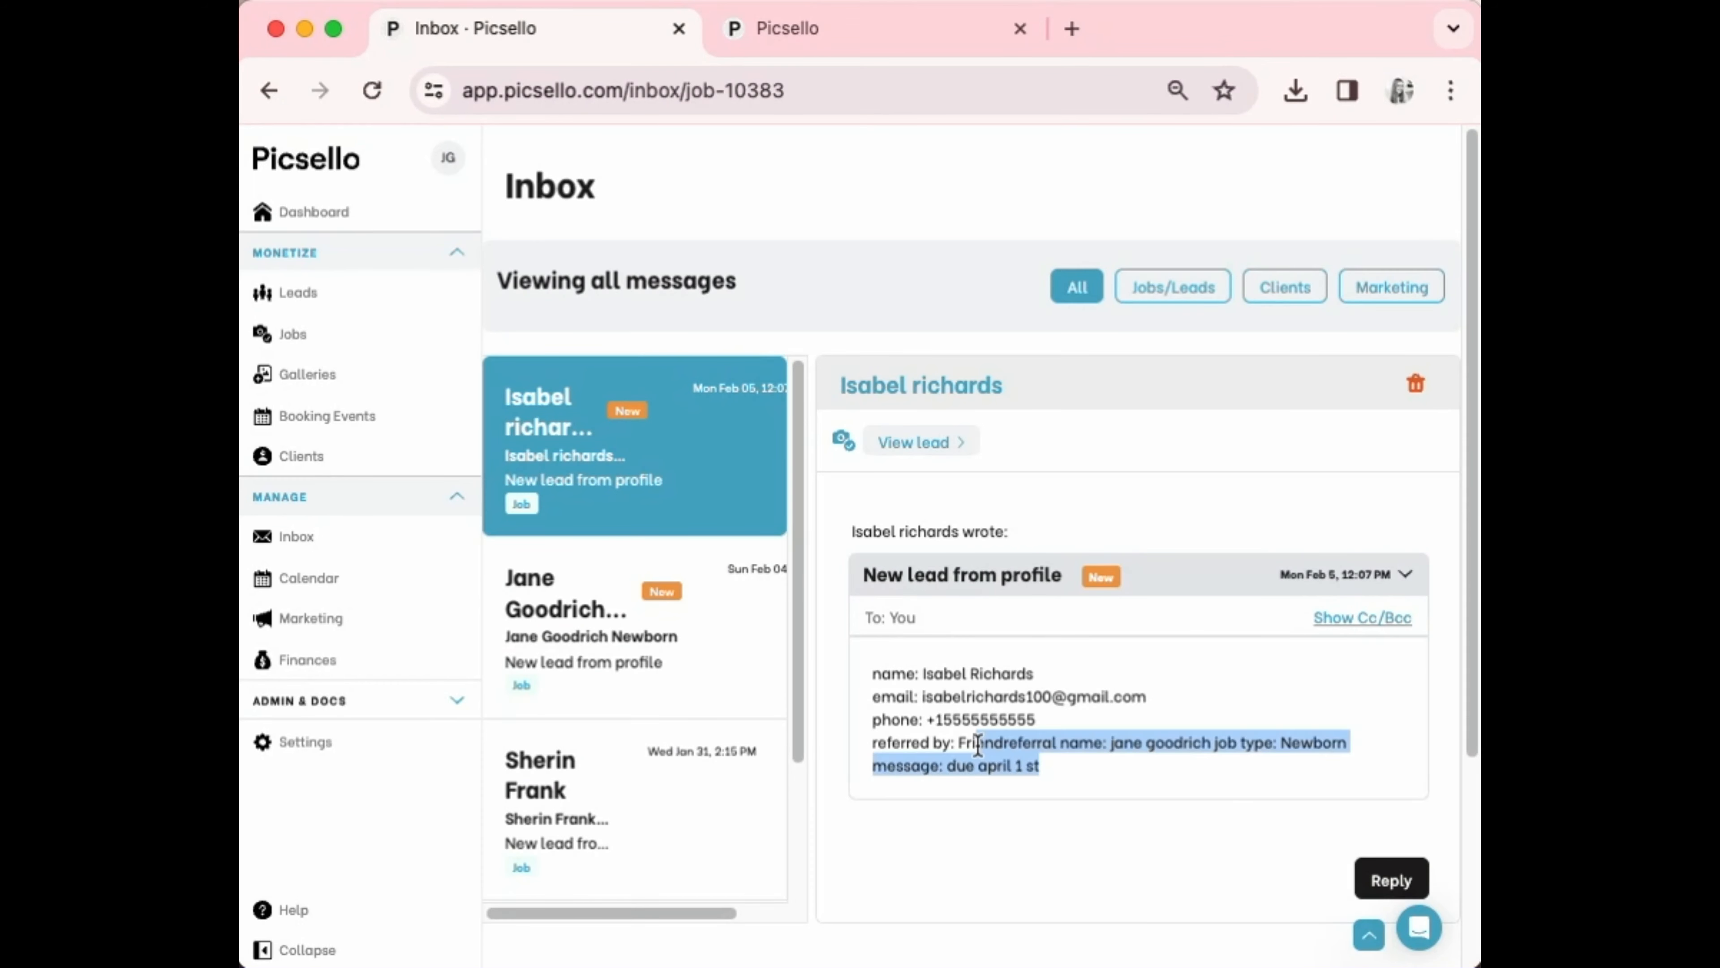
left_click(978, 745)
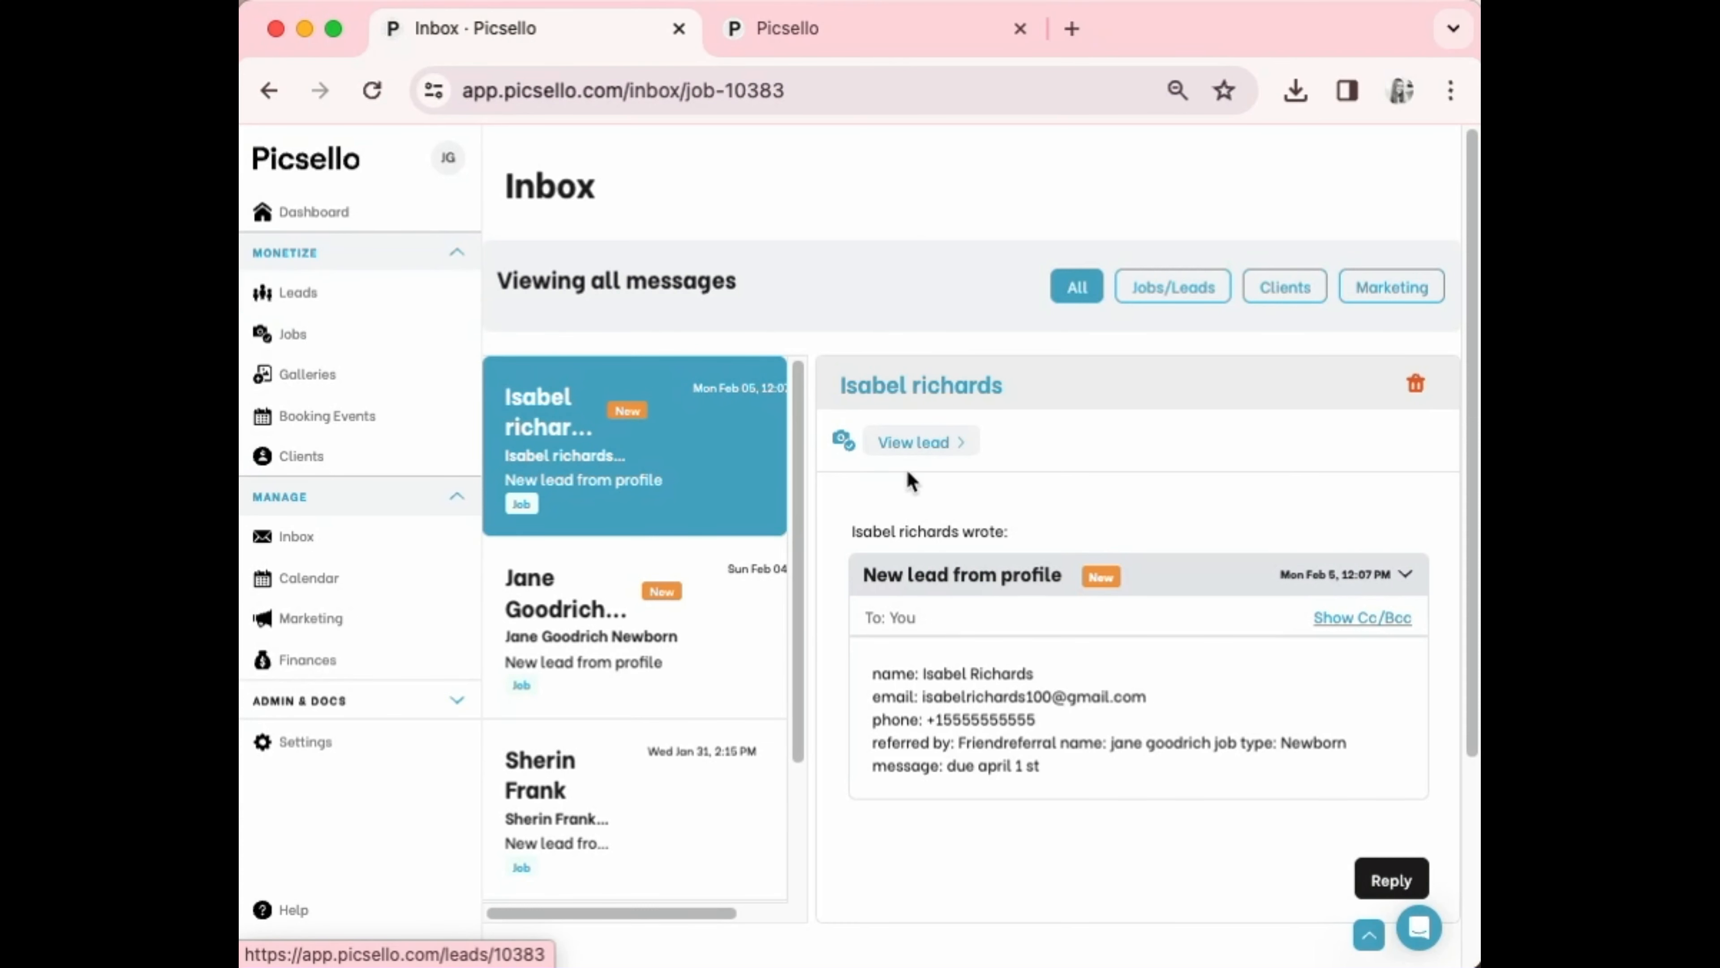
left_click(912, 444)
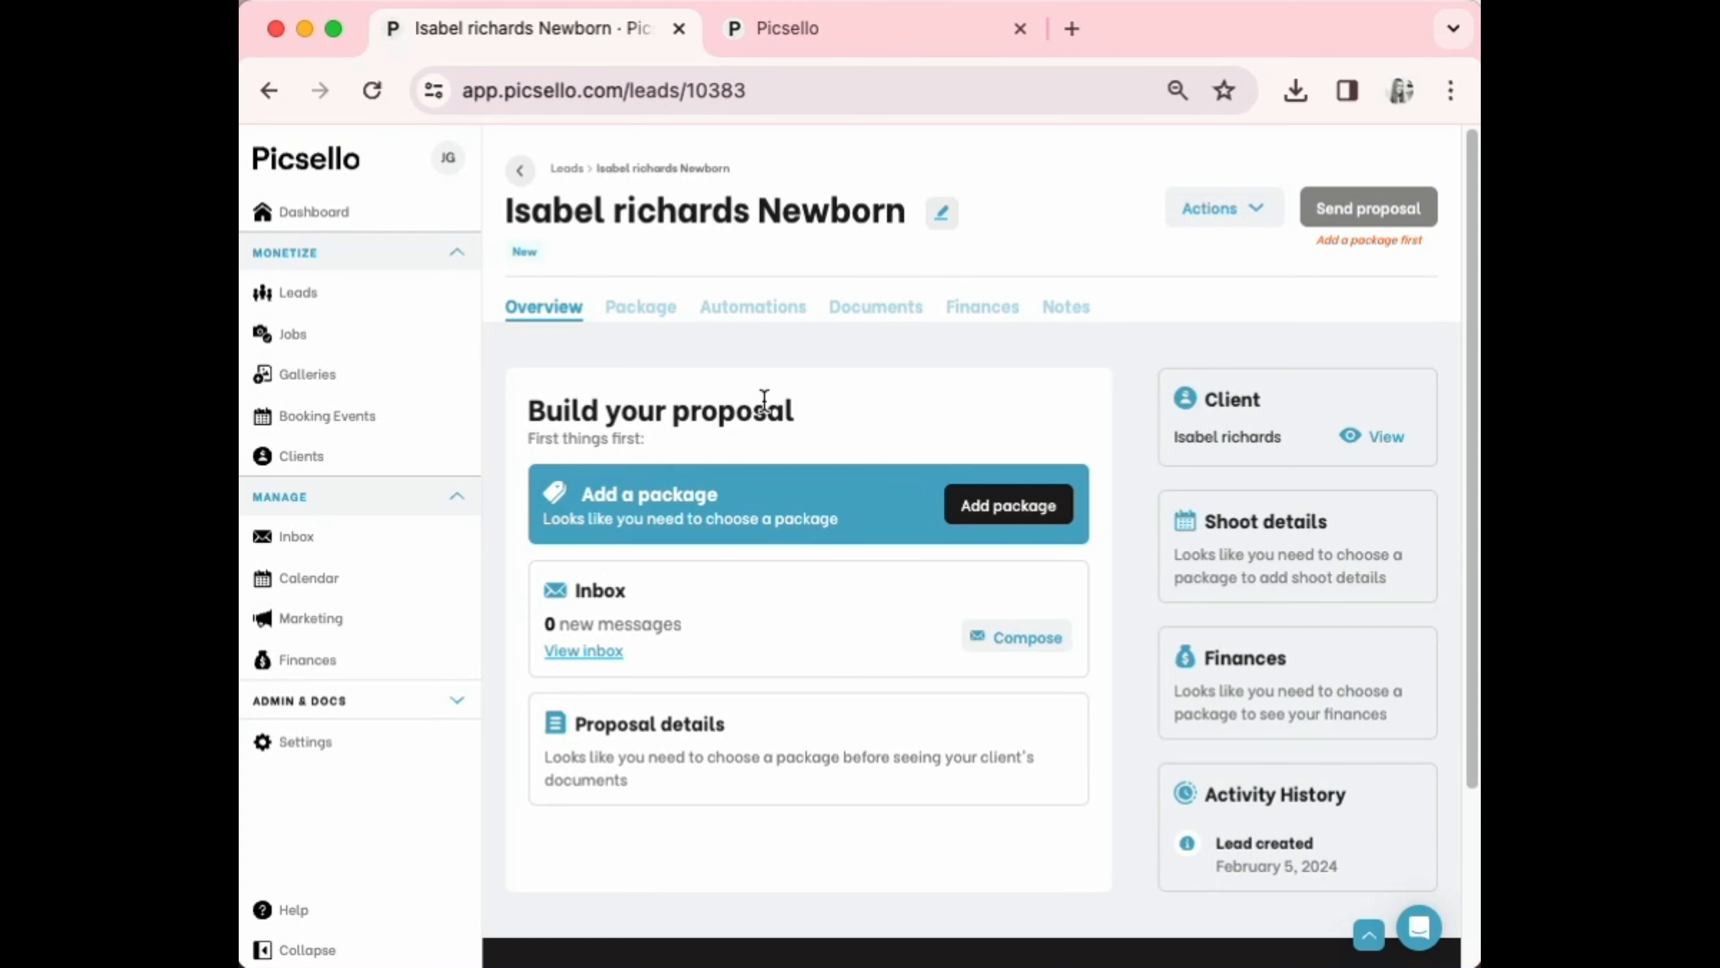
Apply the In Studio - Newborn package template ($1,795) to the lead
left_click(1058, 514)
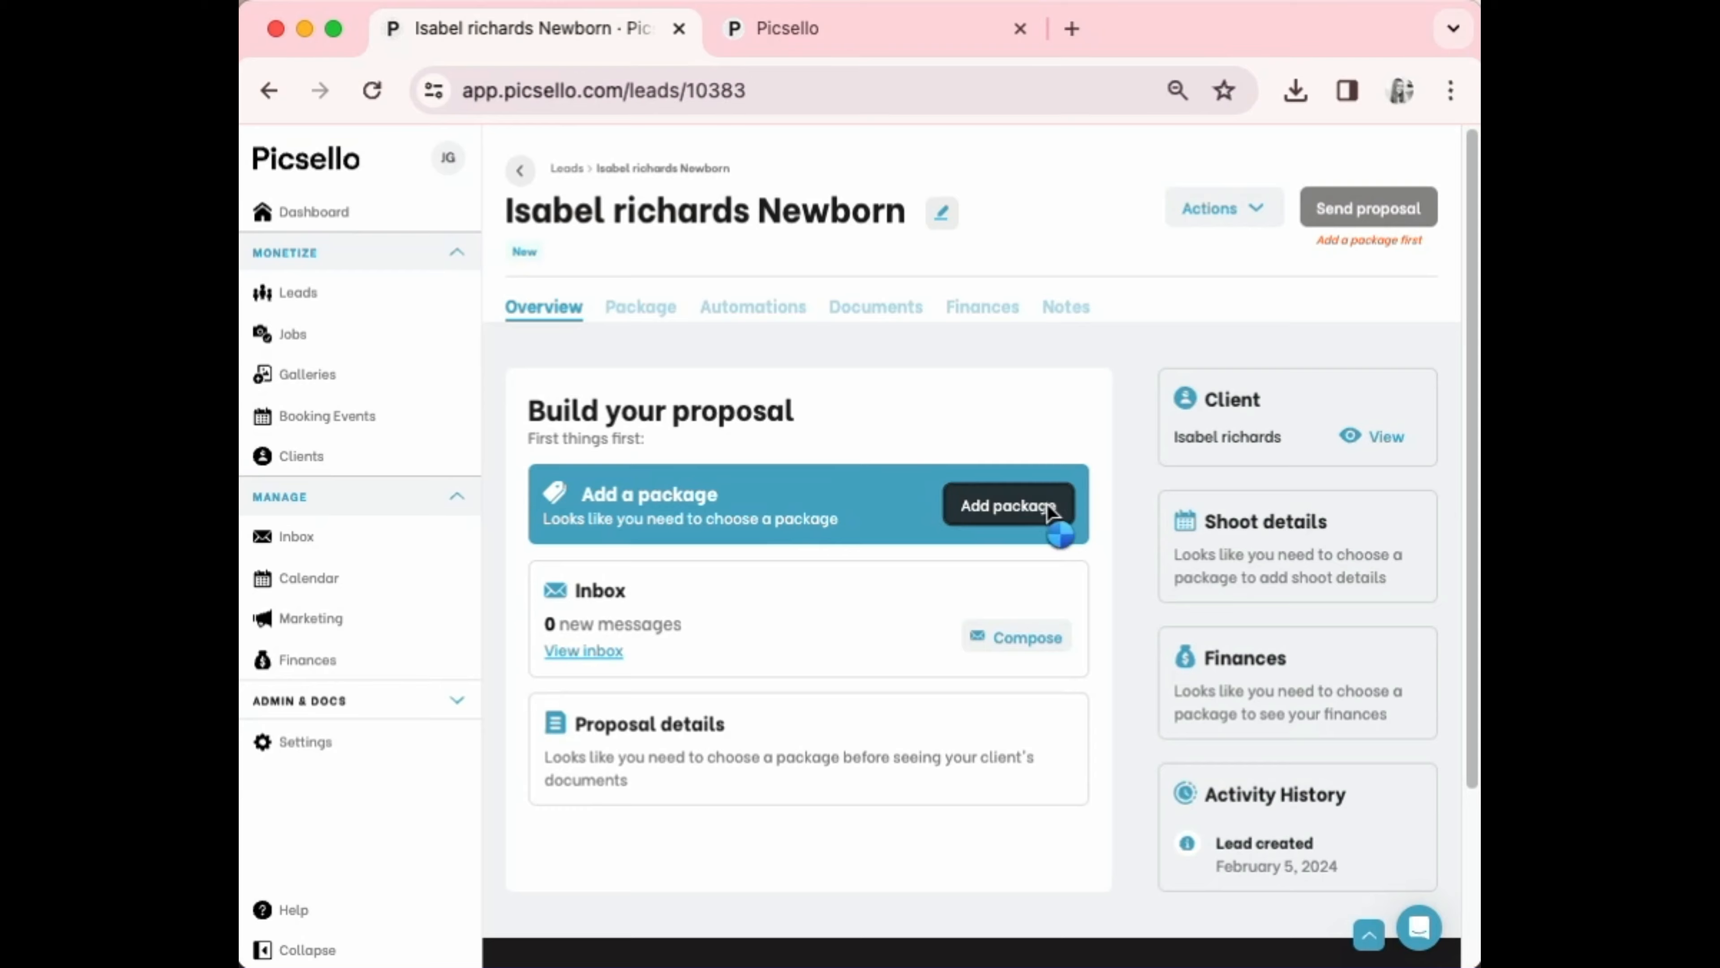
left_click(1208, 604)
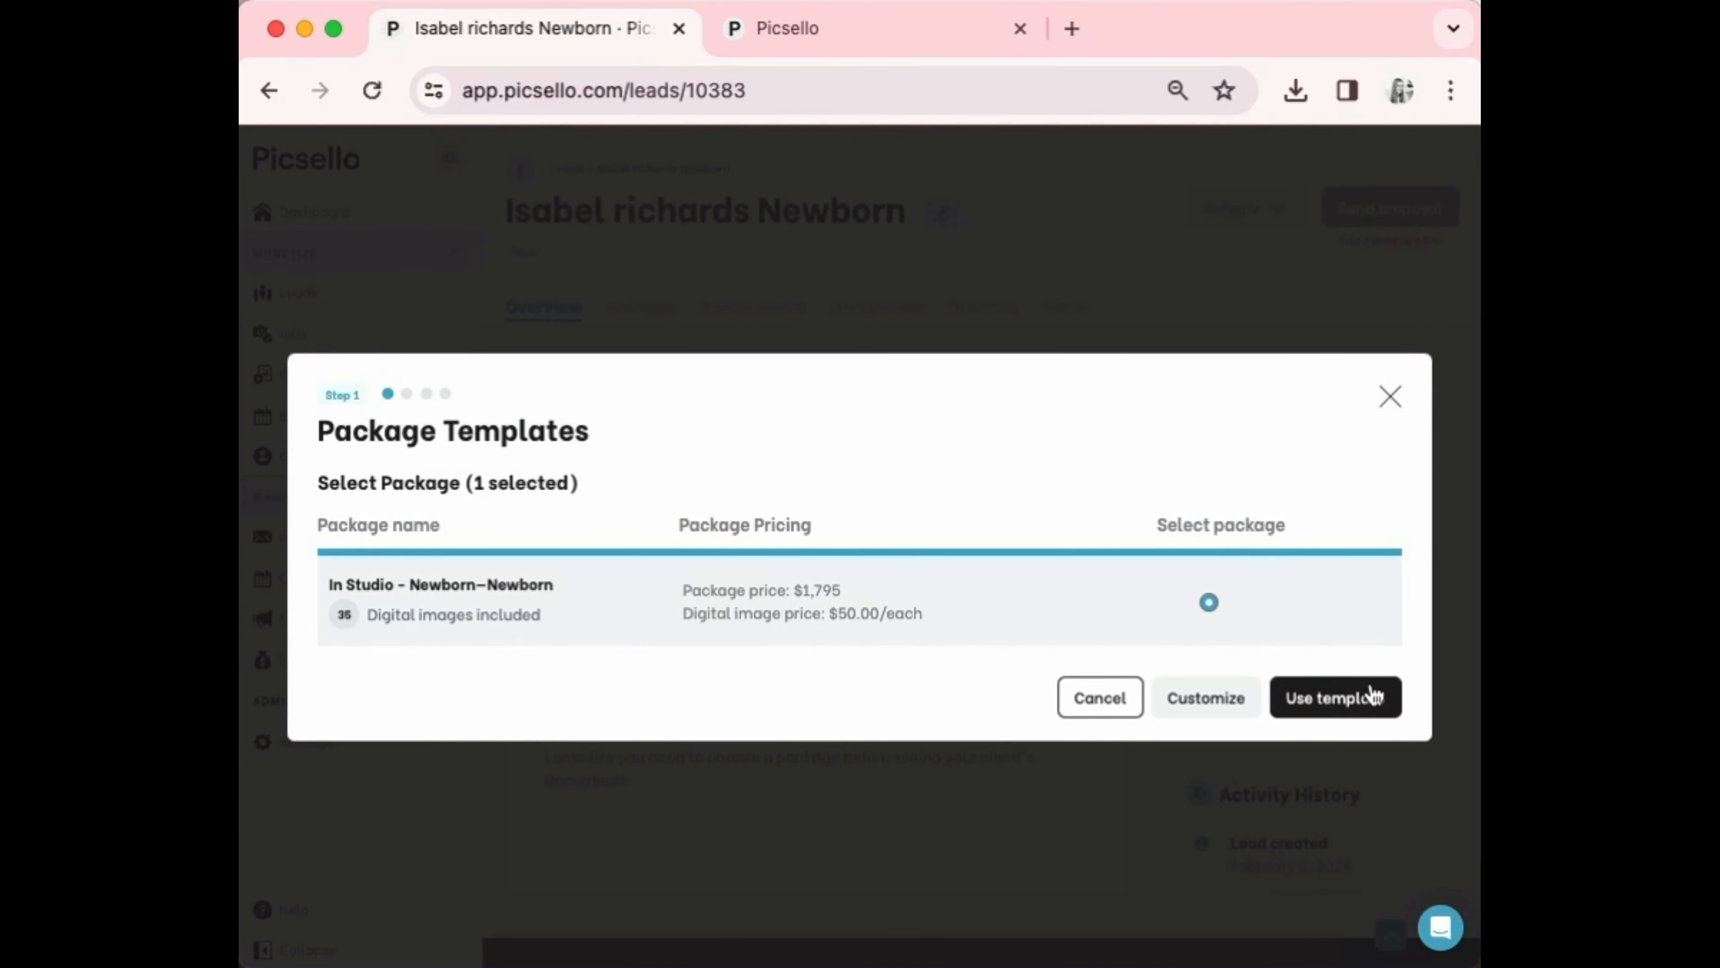
left_click(1344, 701)
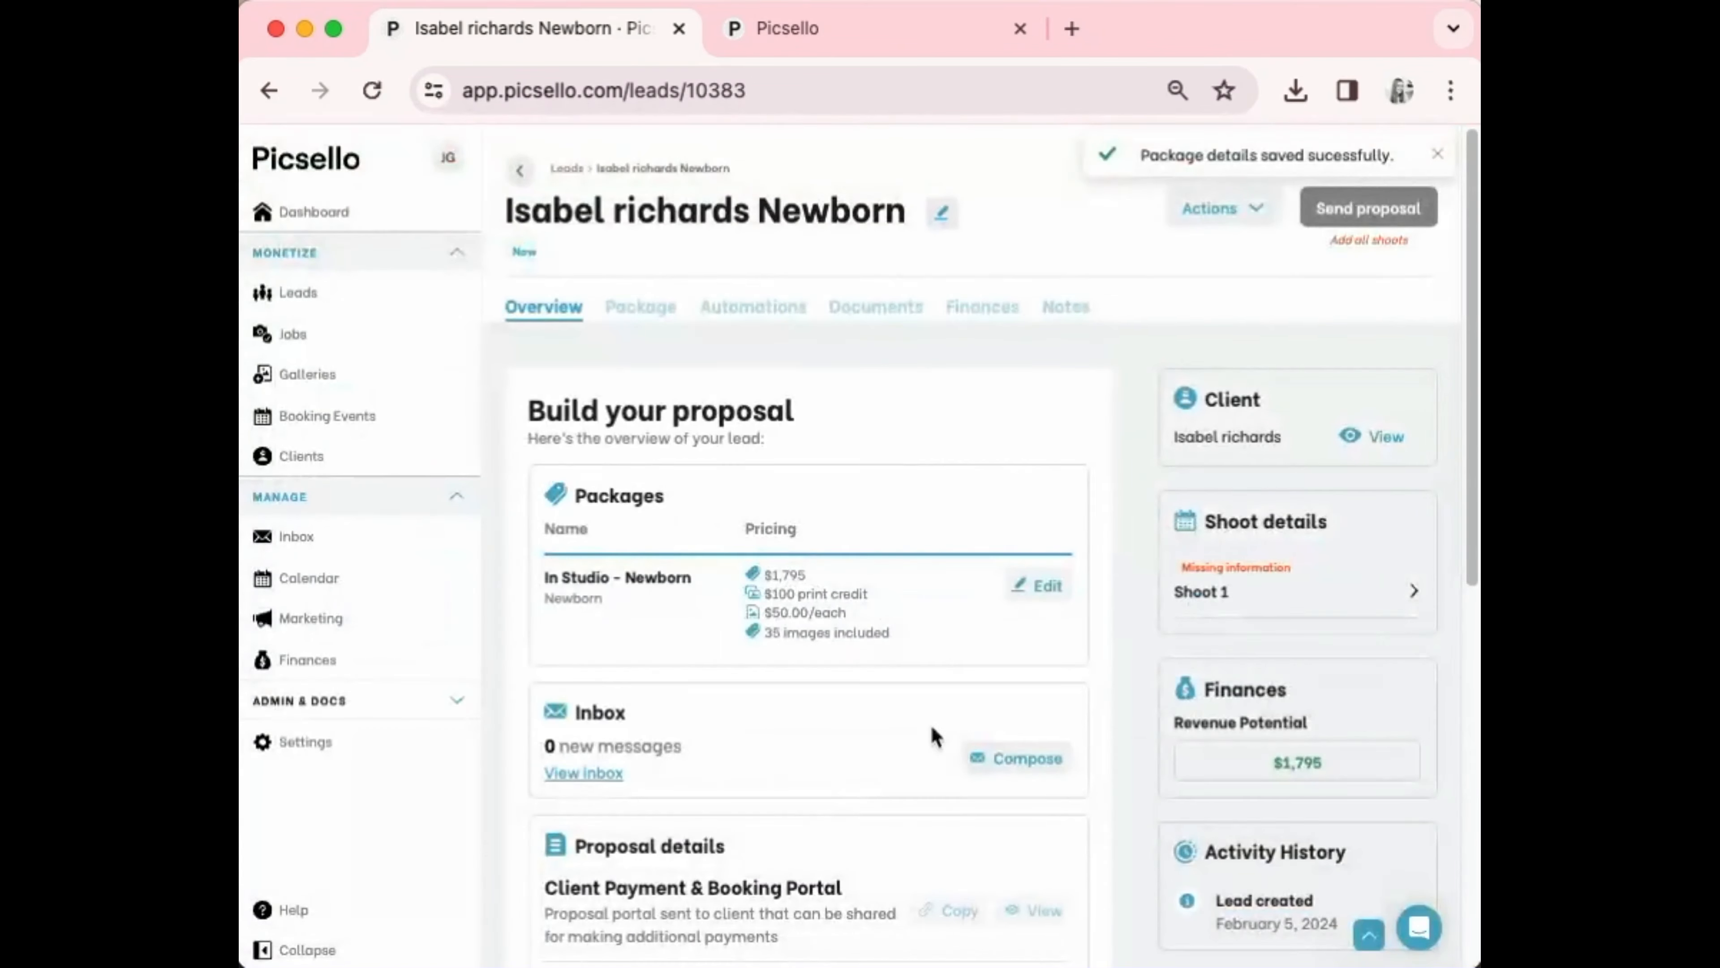
left_click(1250, 591)
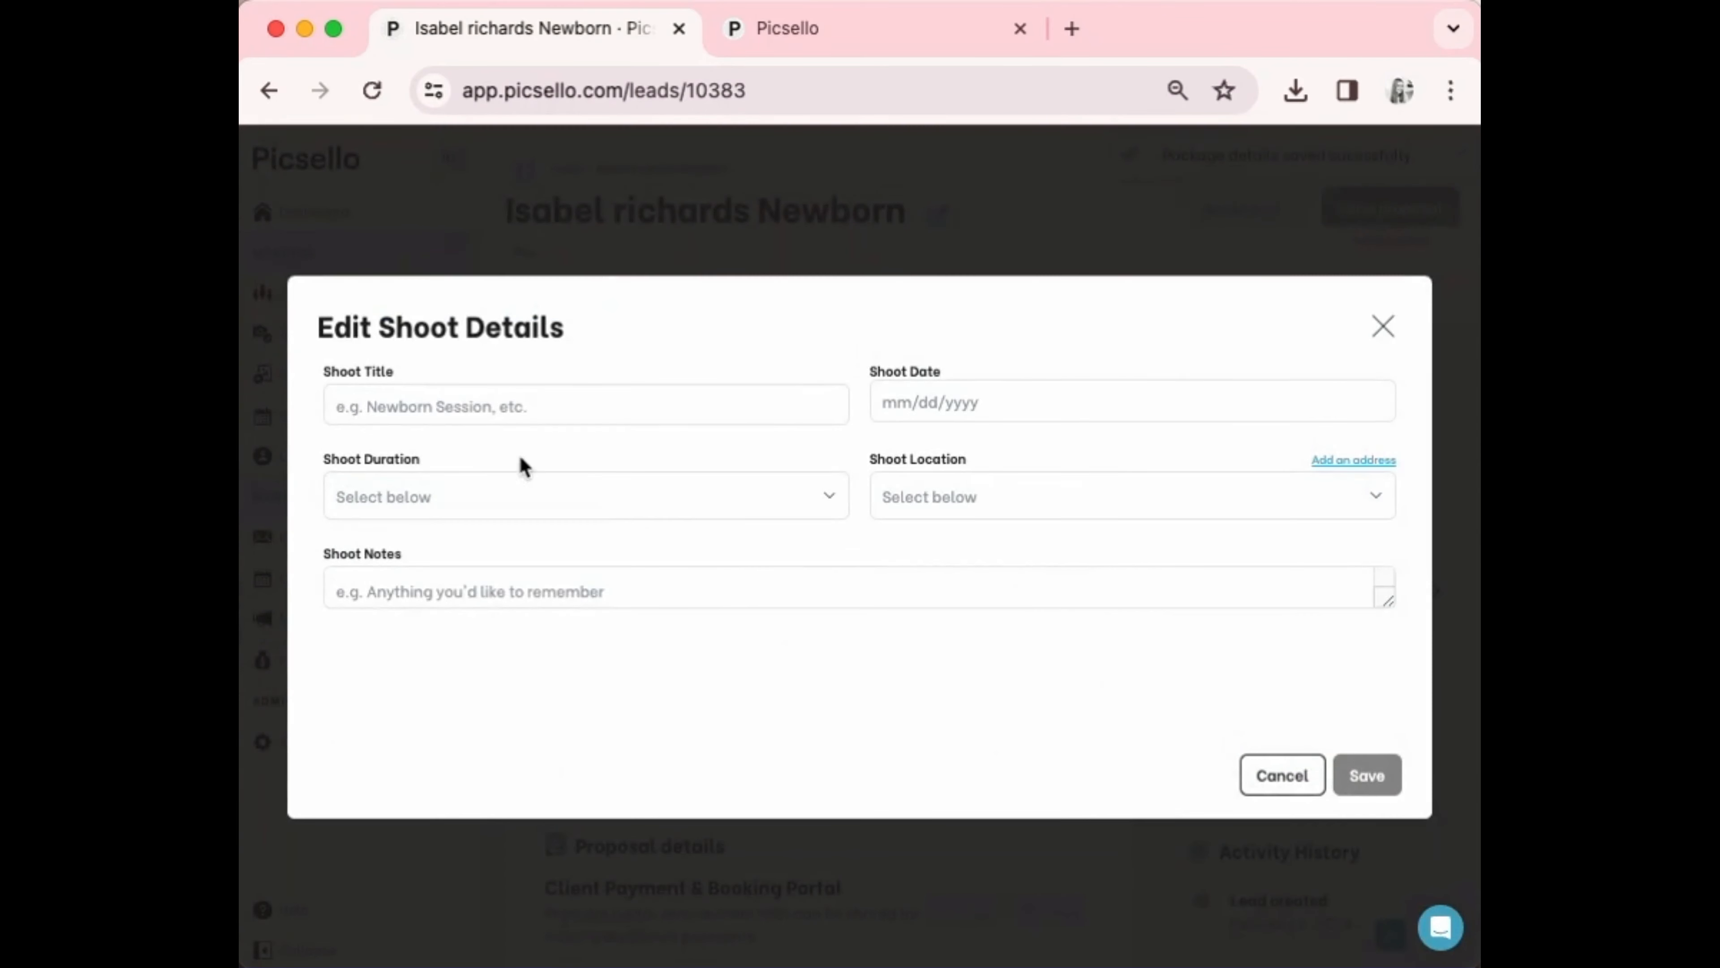
Title the shoot Newborn Shoot and set its date to April 8, 2024
left_click(466, 404)
left_click(550, 523)
left_click(991, 389)
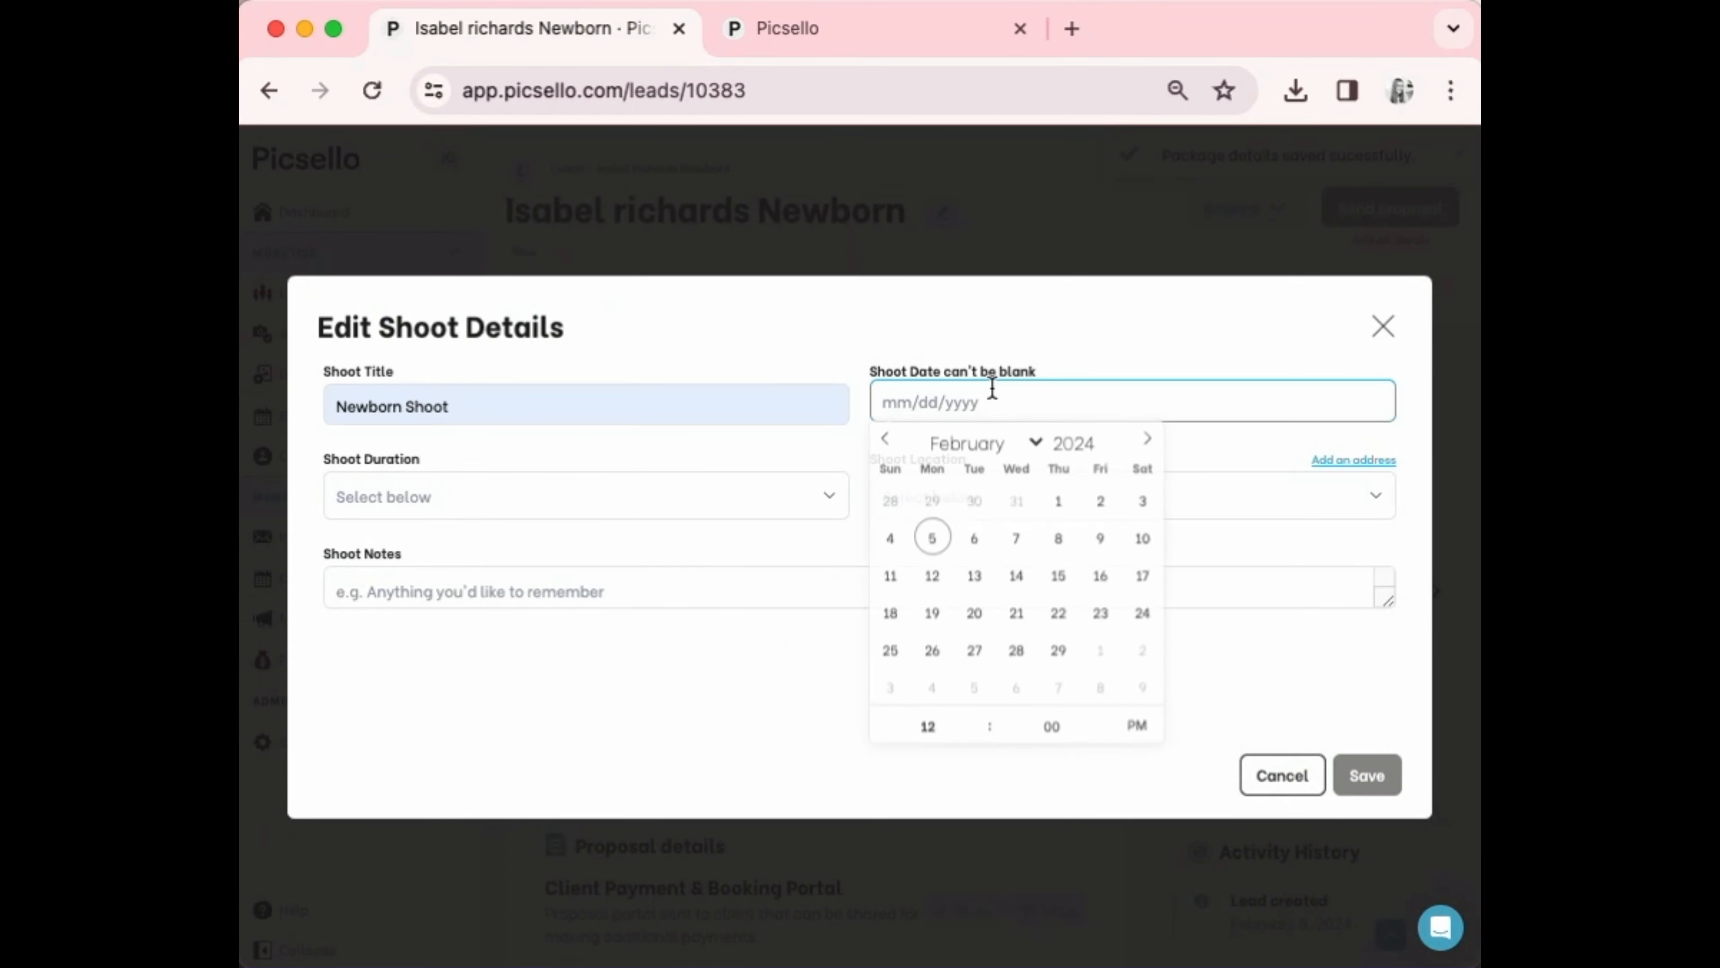
left_click(1147, 441)
left_click(1147, 441)
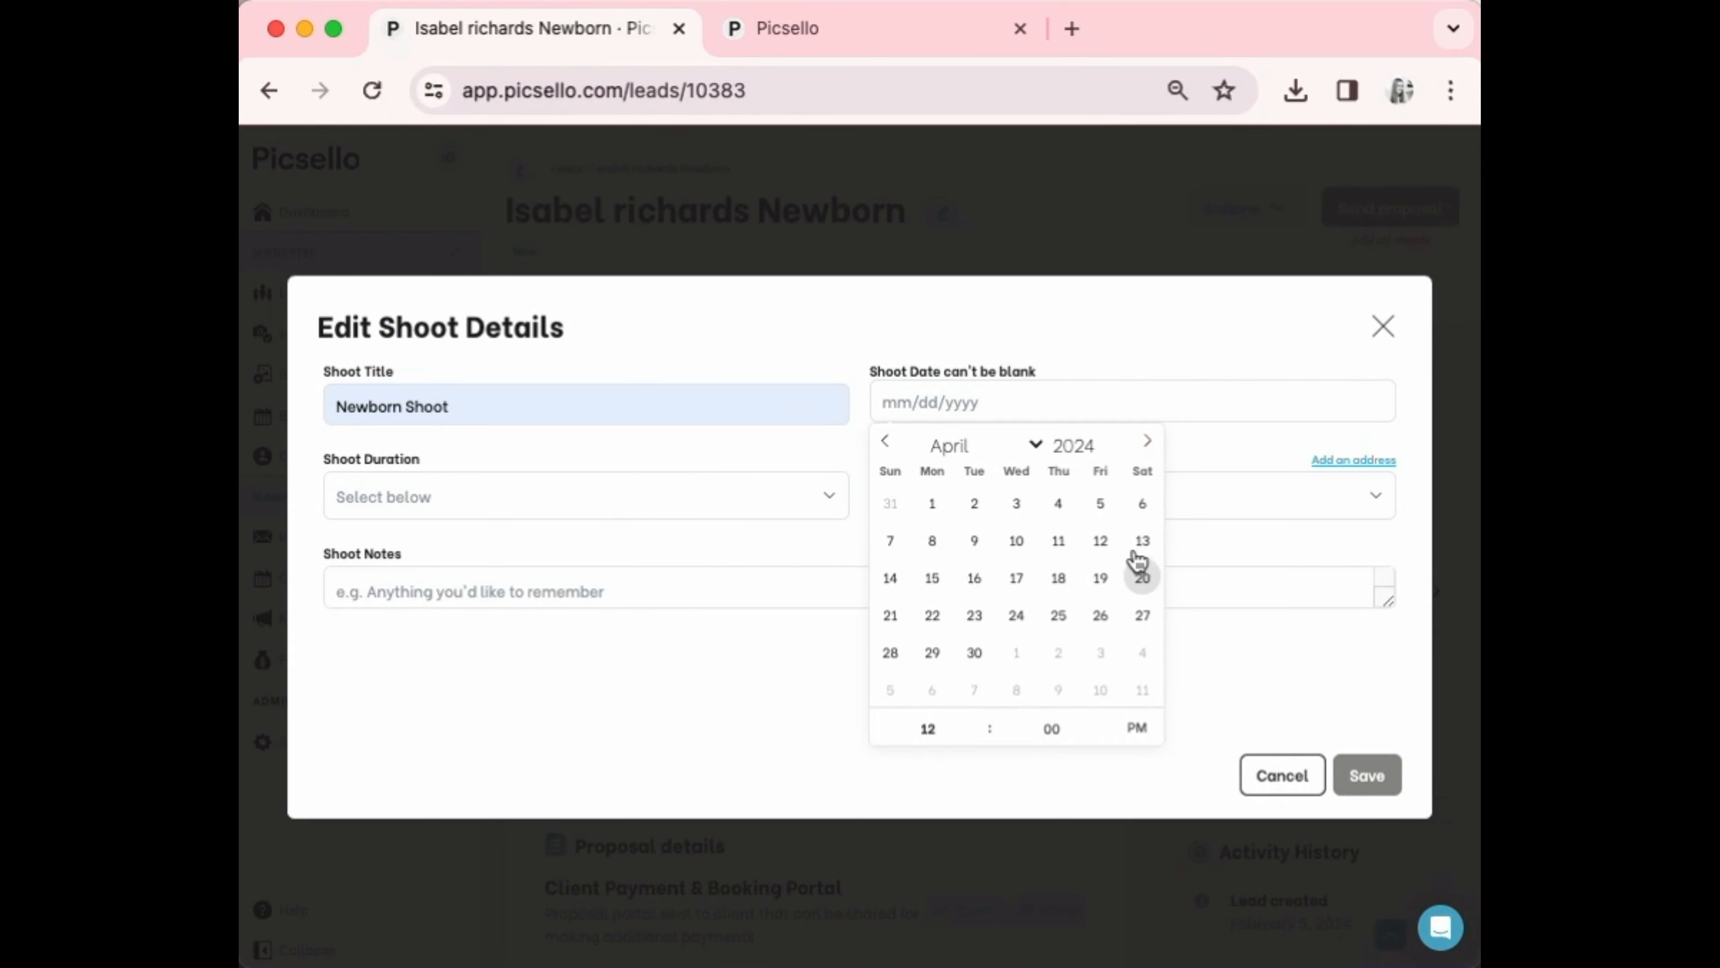
left_click(933, 541)
left_click(548, 478)
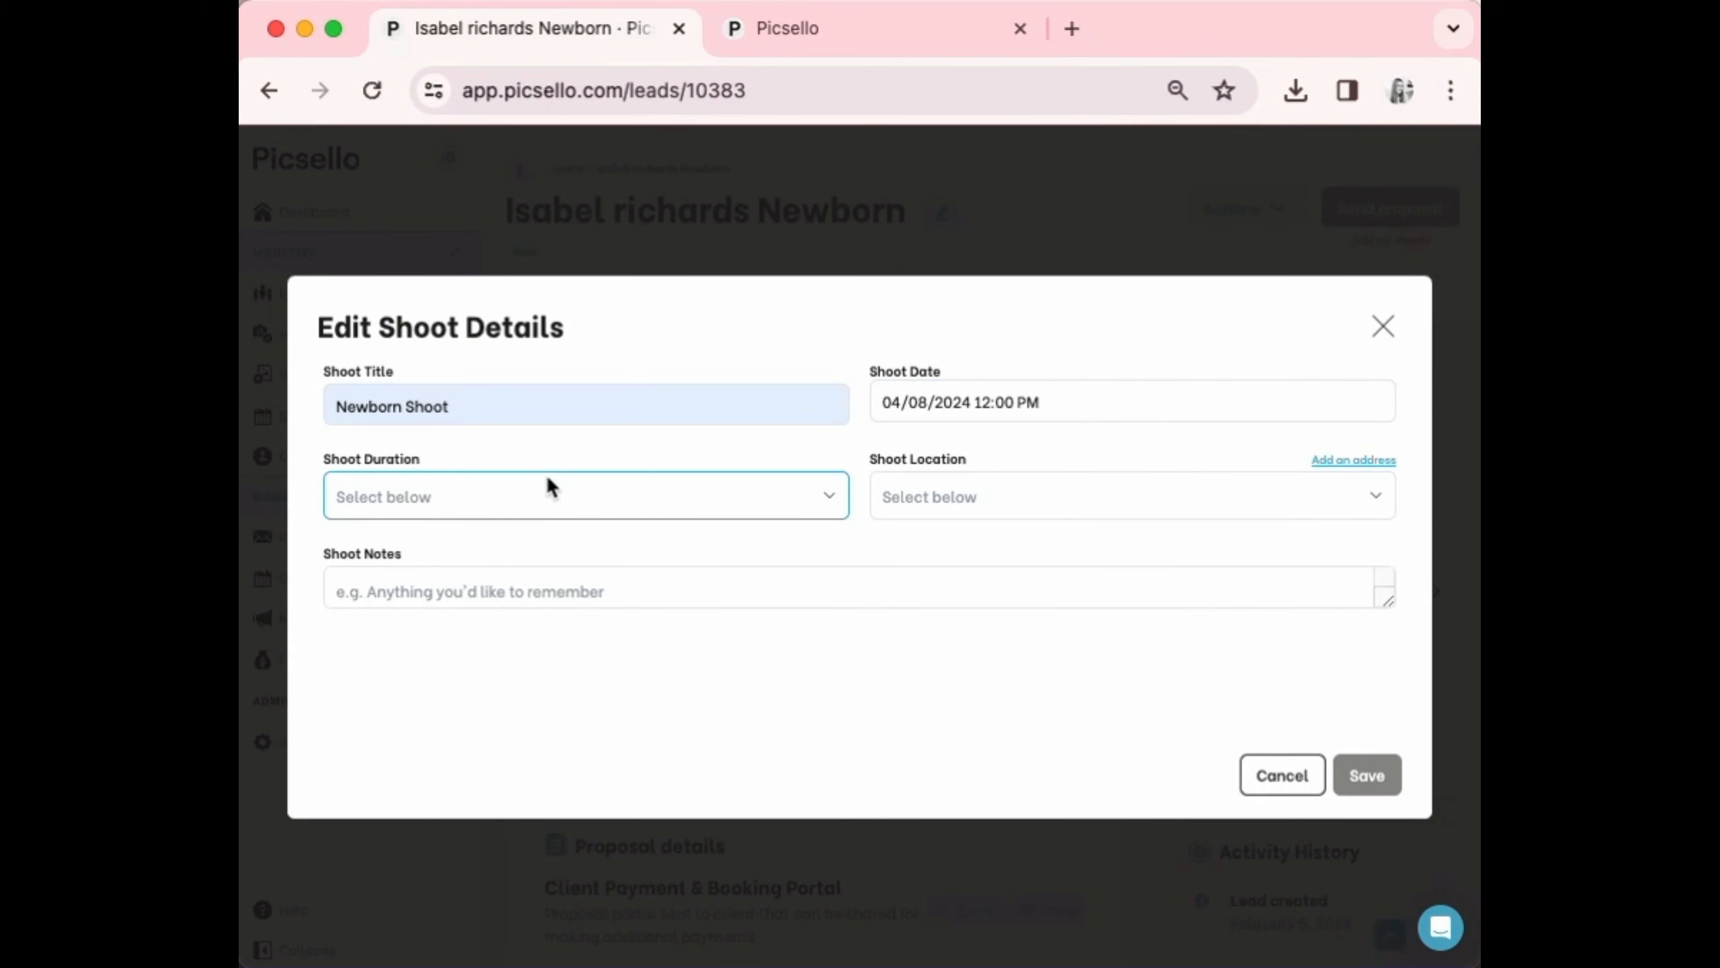
Set the shoot duration to 2 hrs and location to In Studio, then save
left_click(547, 482)
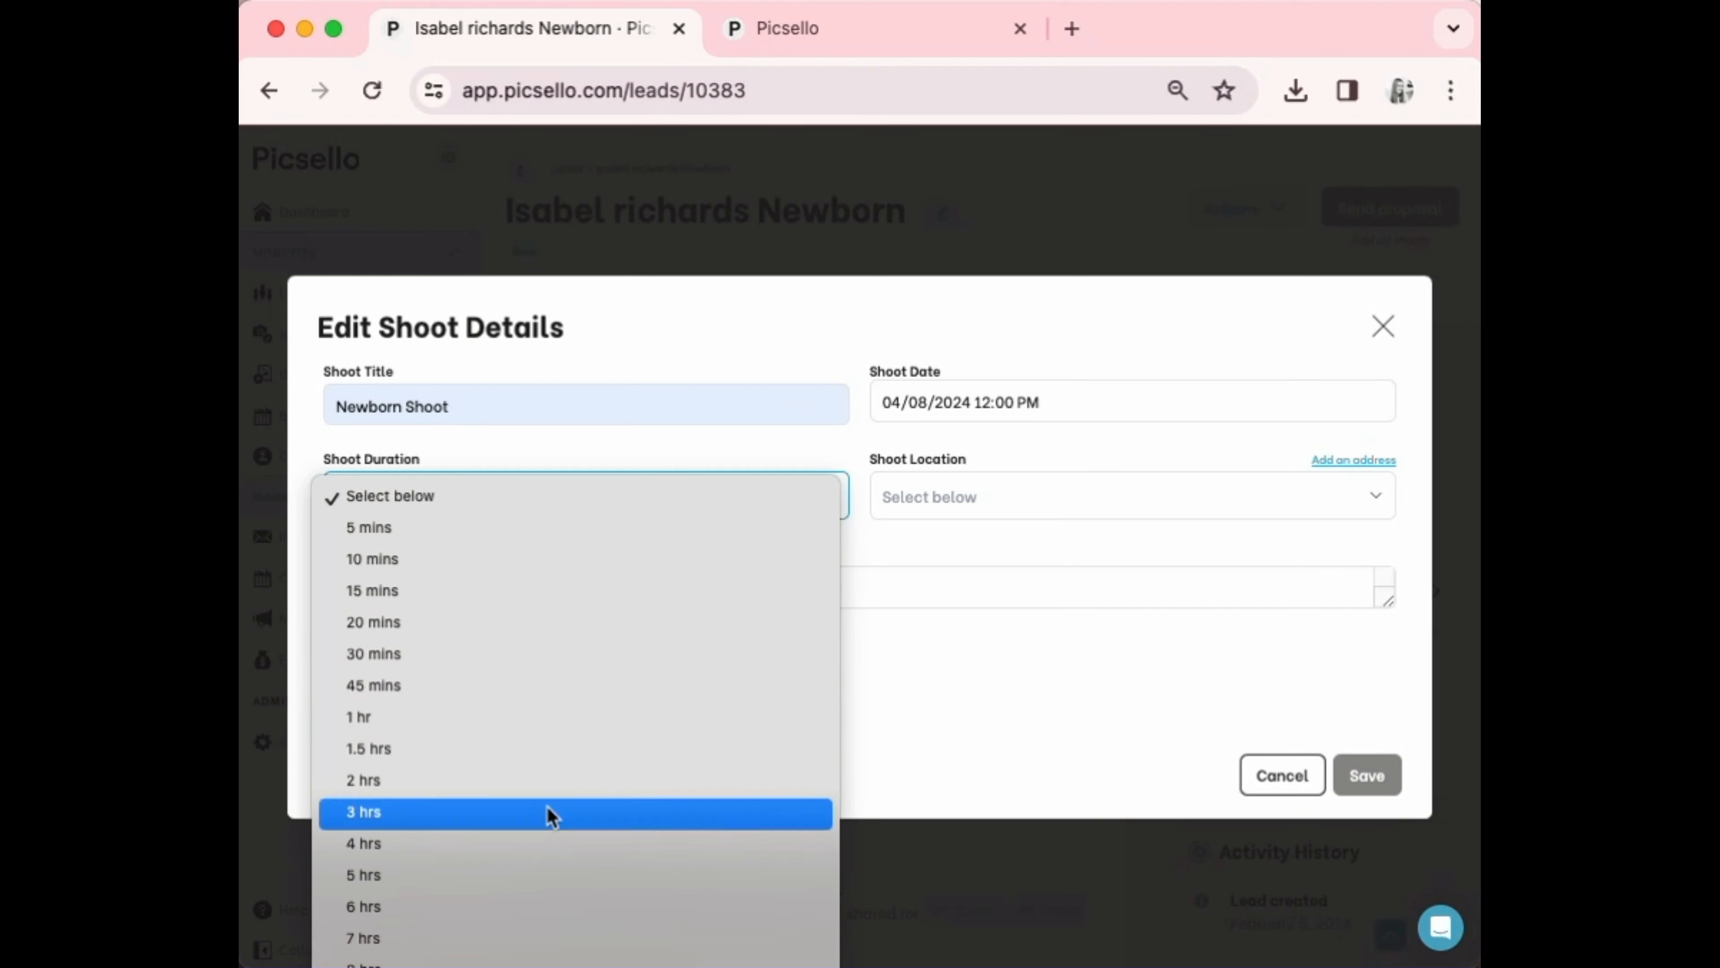
left_click(550, 787)
left_click(1006, 491)
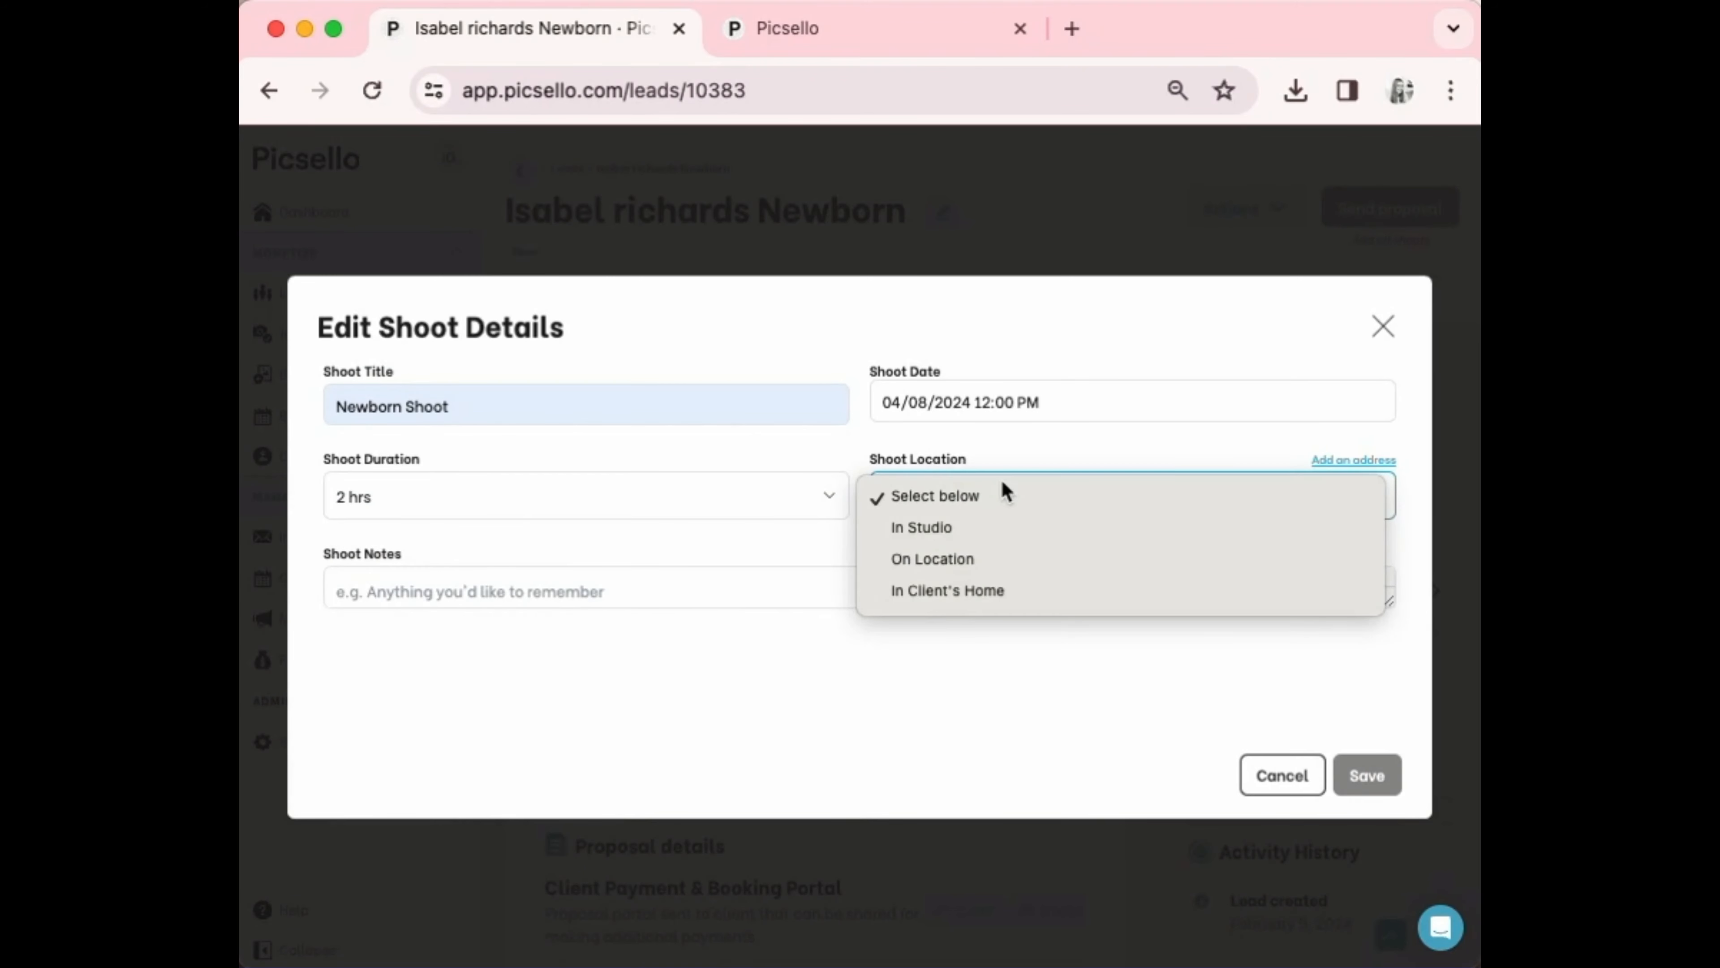
left_click(994, 532)
left_click(465, 587)
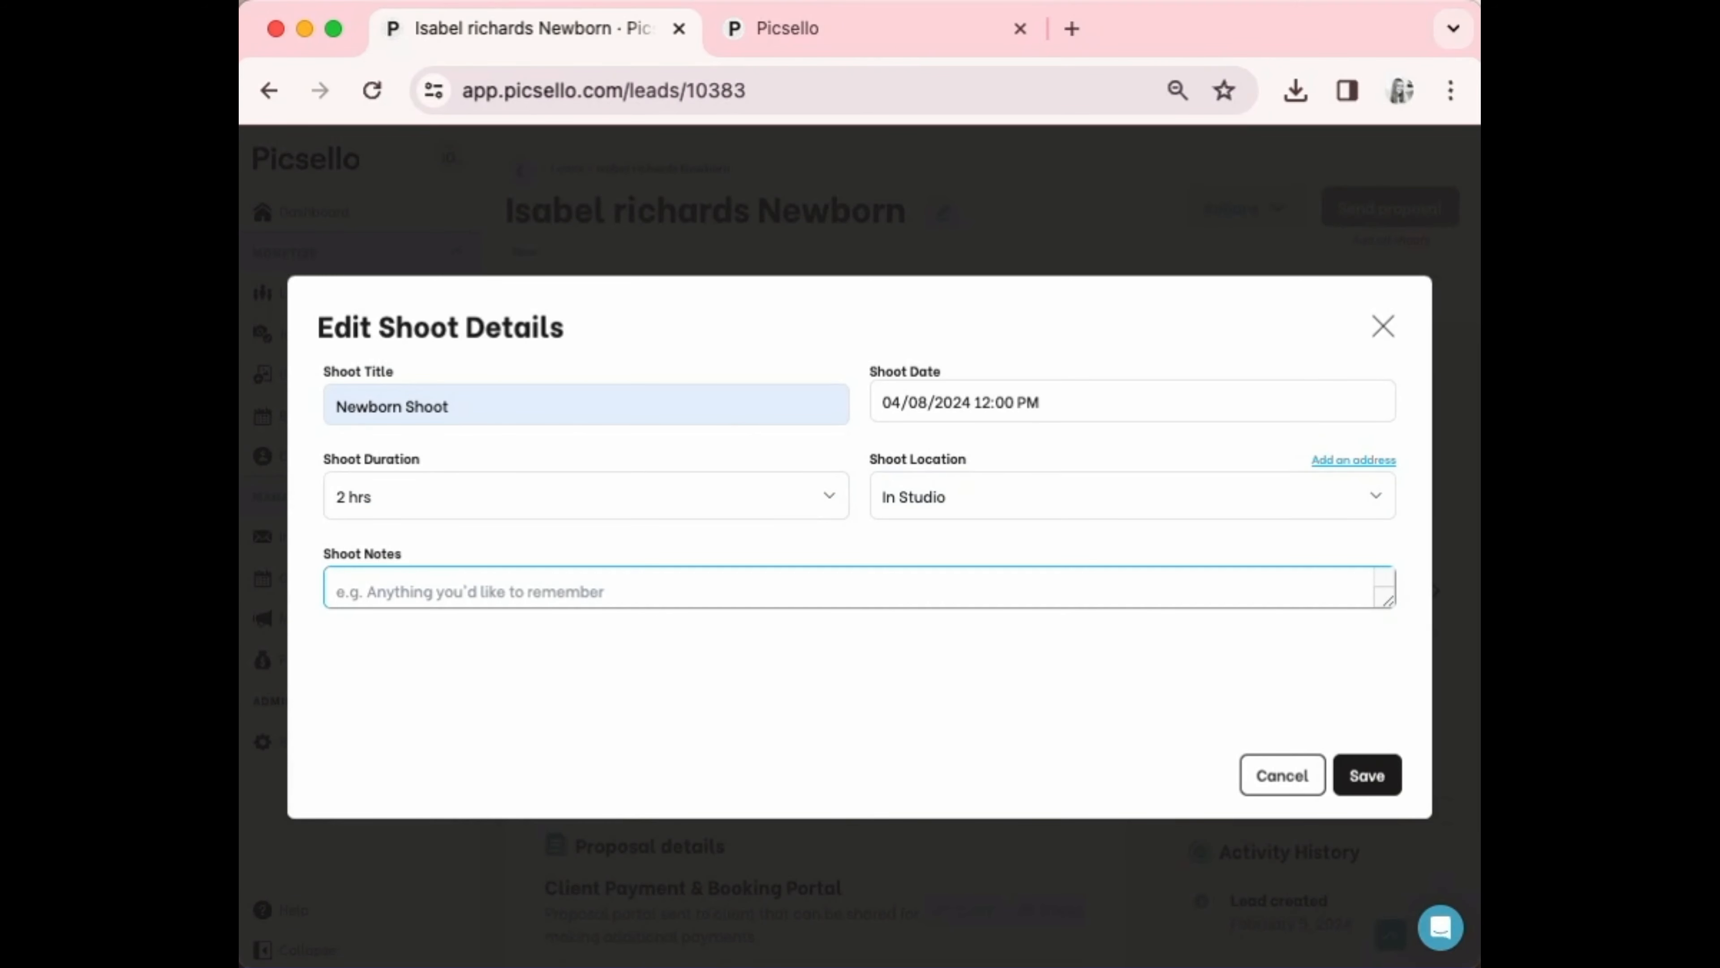
left_click(1366, 775)
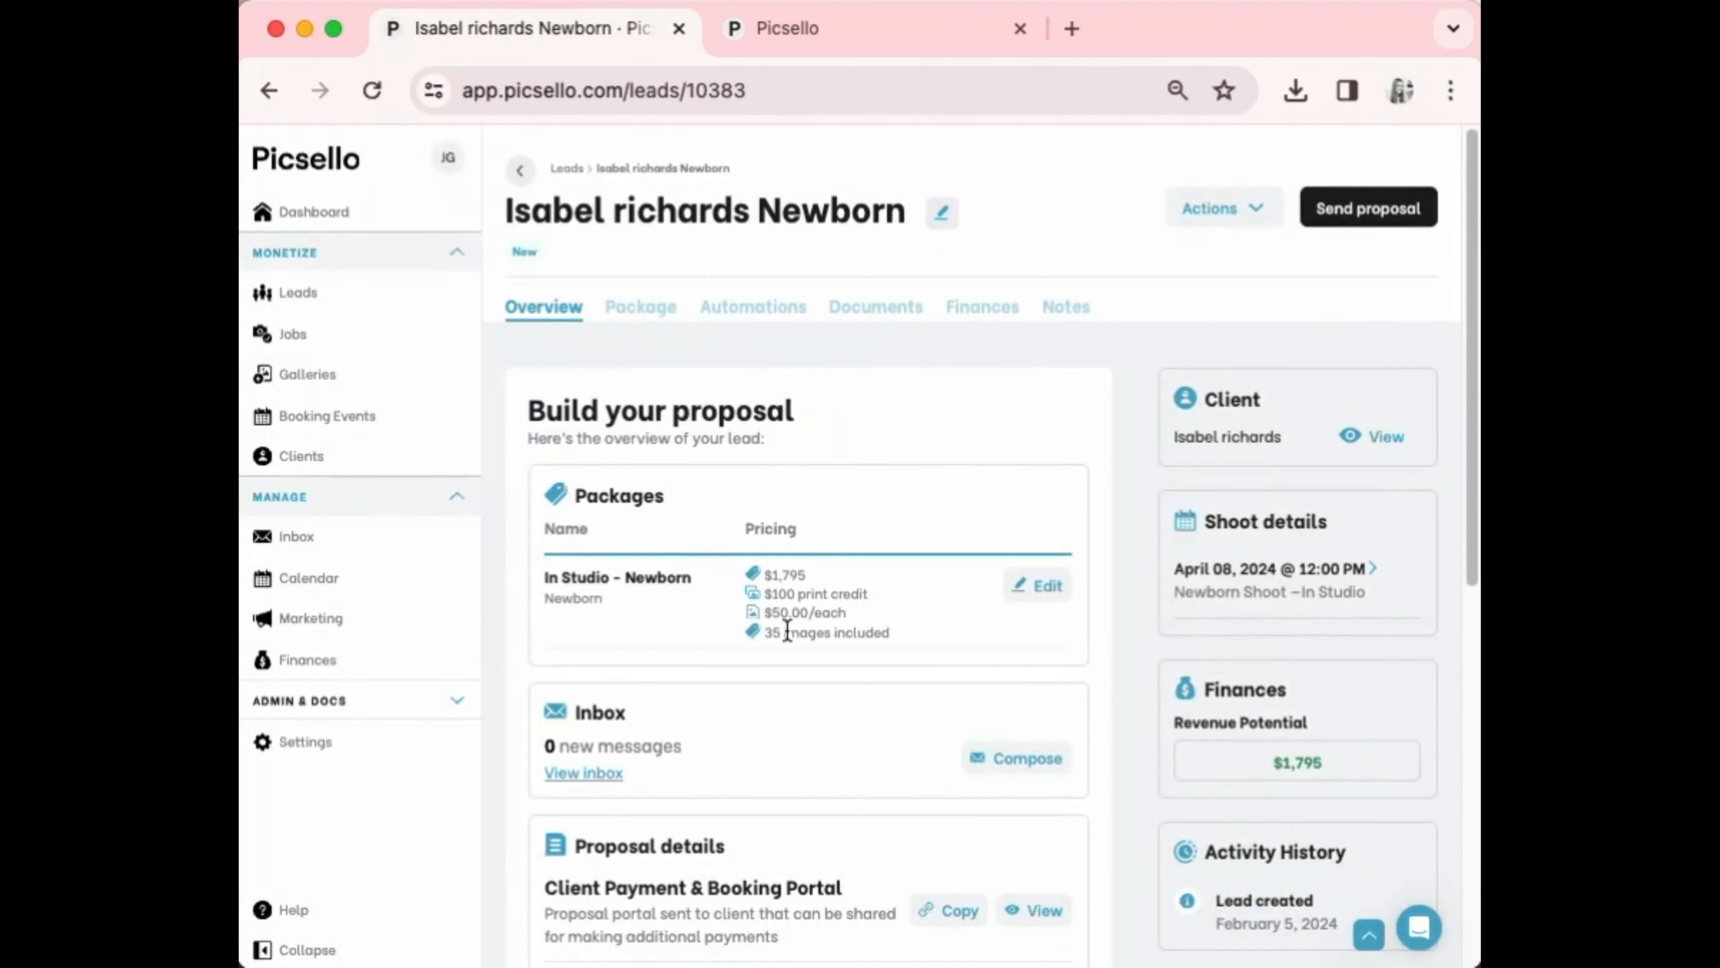
scroll(791, 625, "down", 3)
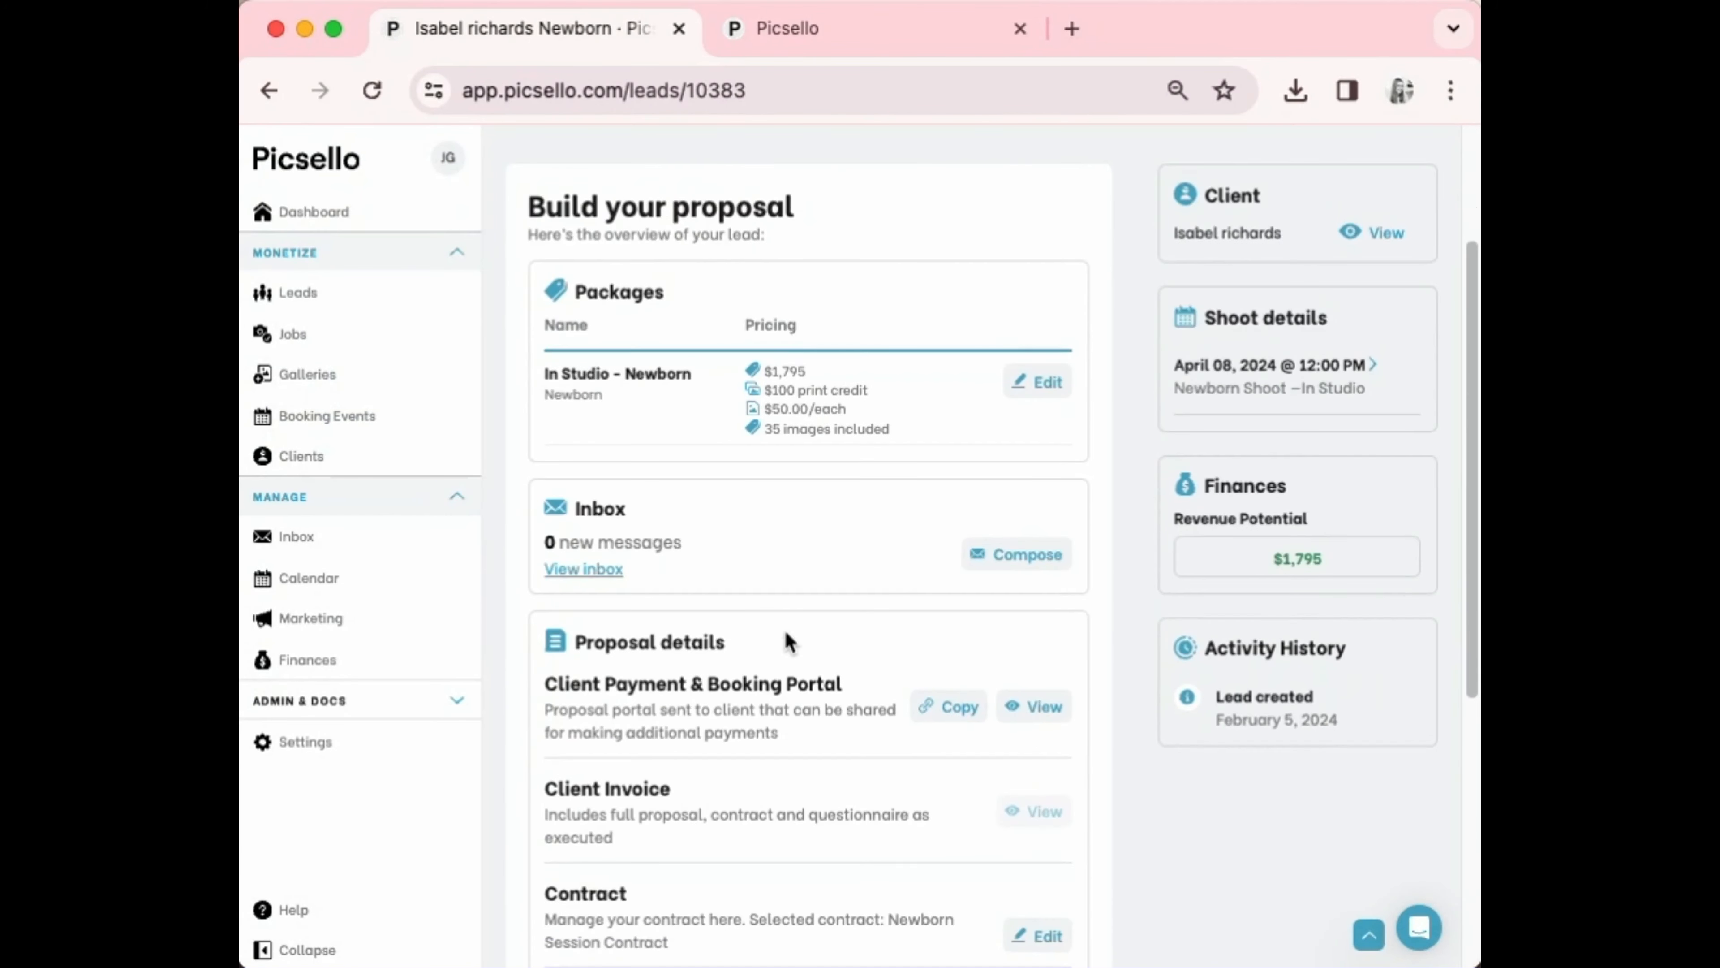
scroll(787, 641, "down", 3)
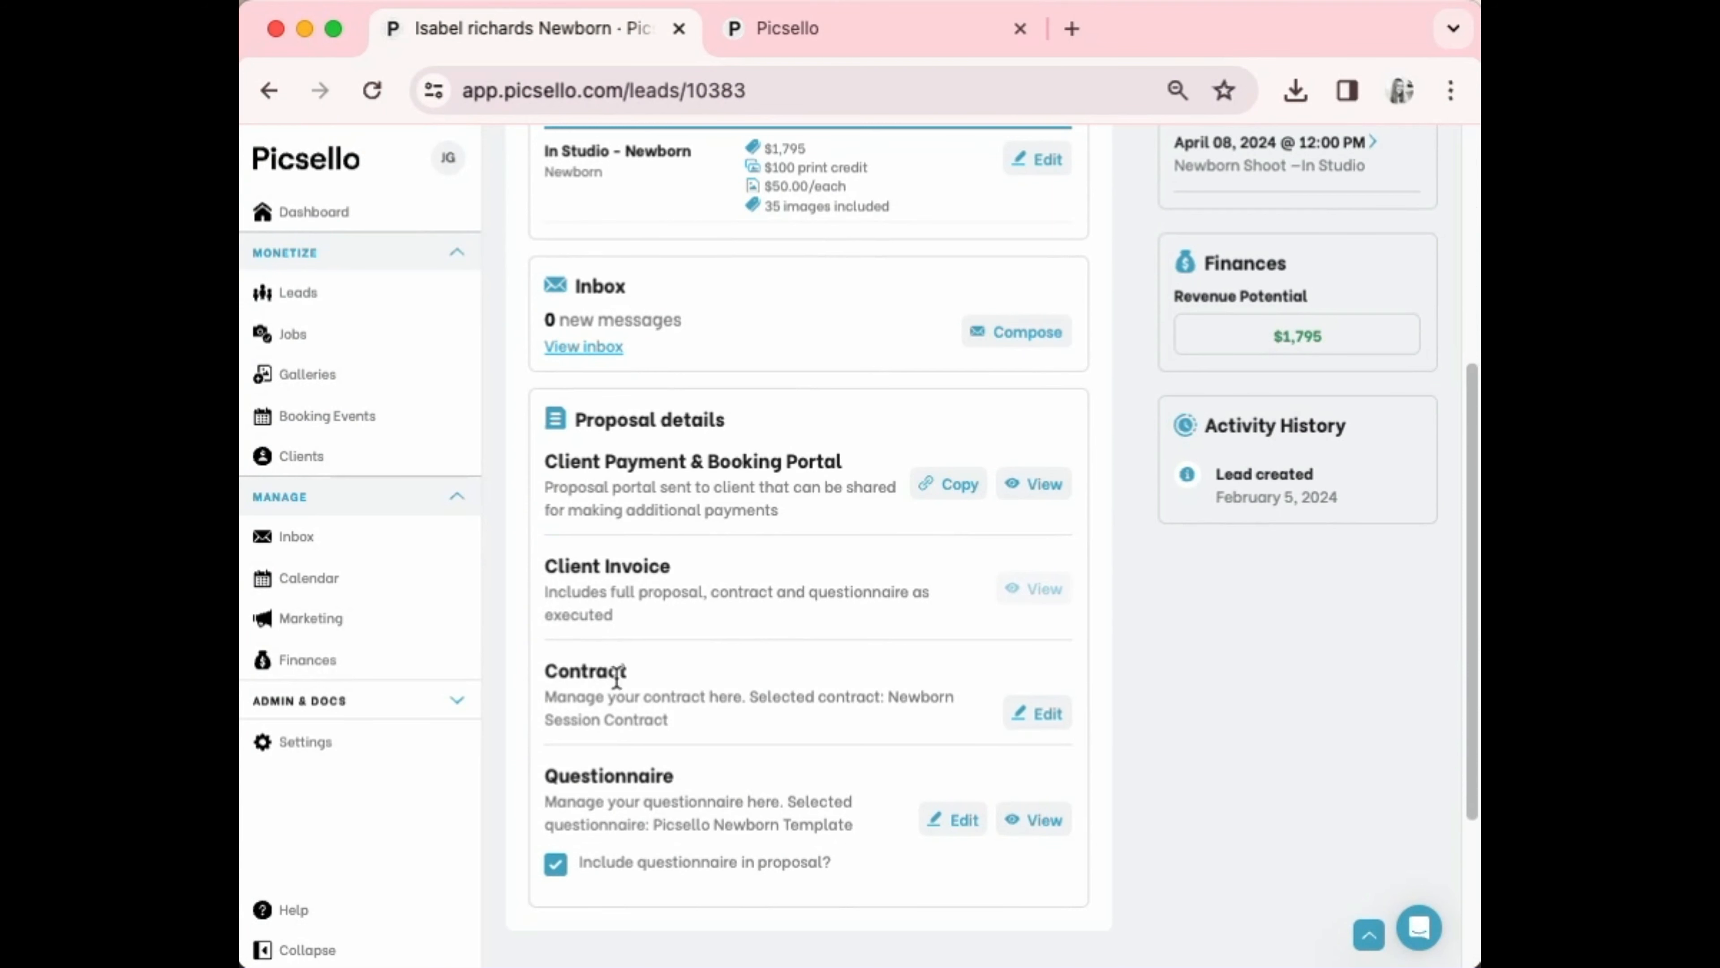
scroll(714, 707, "down", 3)
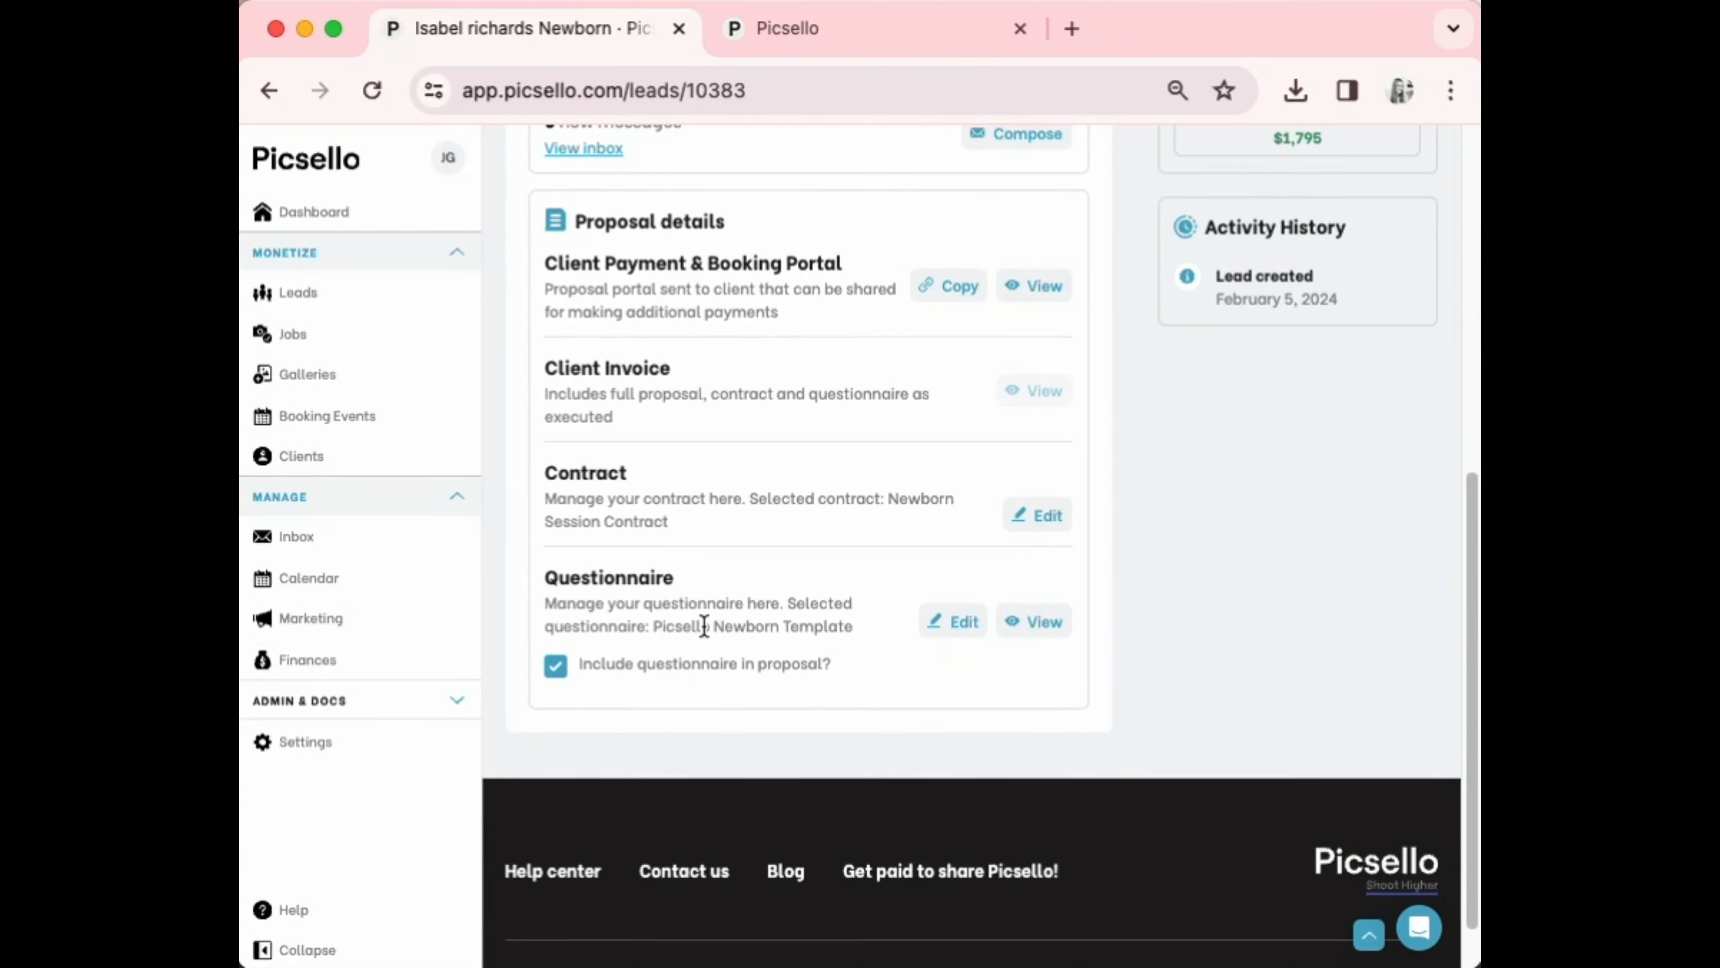
left_click_drag(662, 625, 866, 629)
left_click(764, 599)
scroll(763, 598, "up", 1)
scroll(762, 600, "up", 7)
scroll(765, 606, "up", 2)
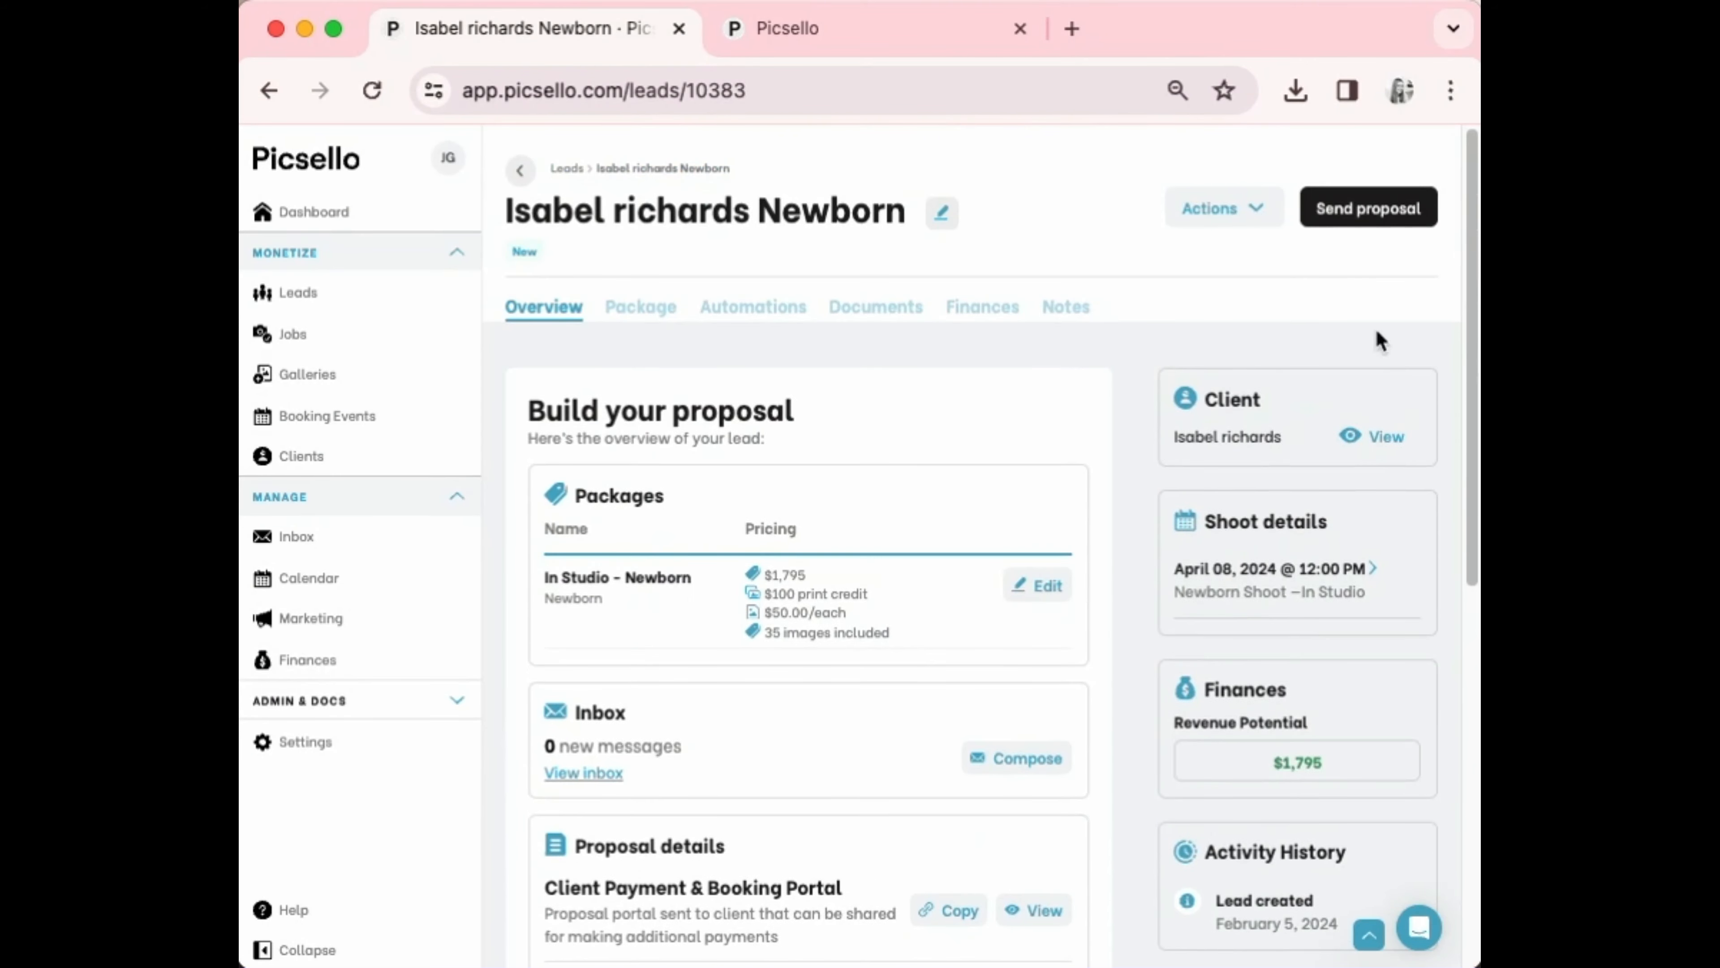
Send the Booking Proposal email to the client with a signature line after Kind regards
left_click(1355, 211)
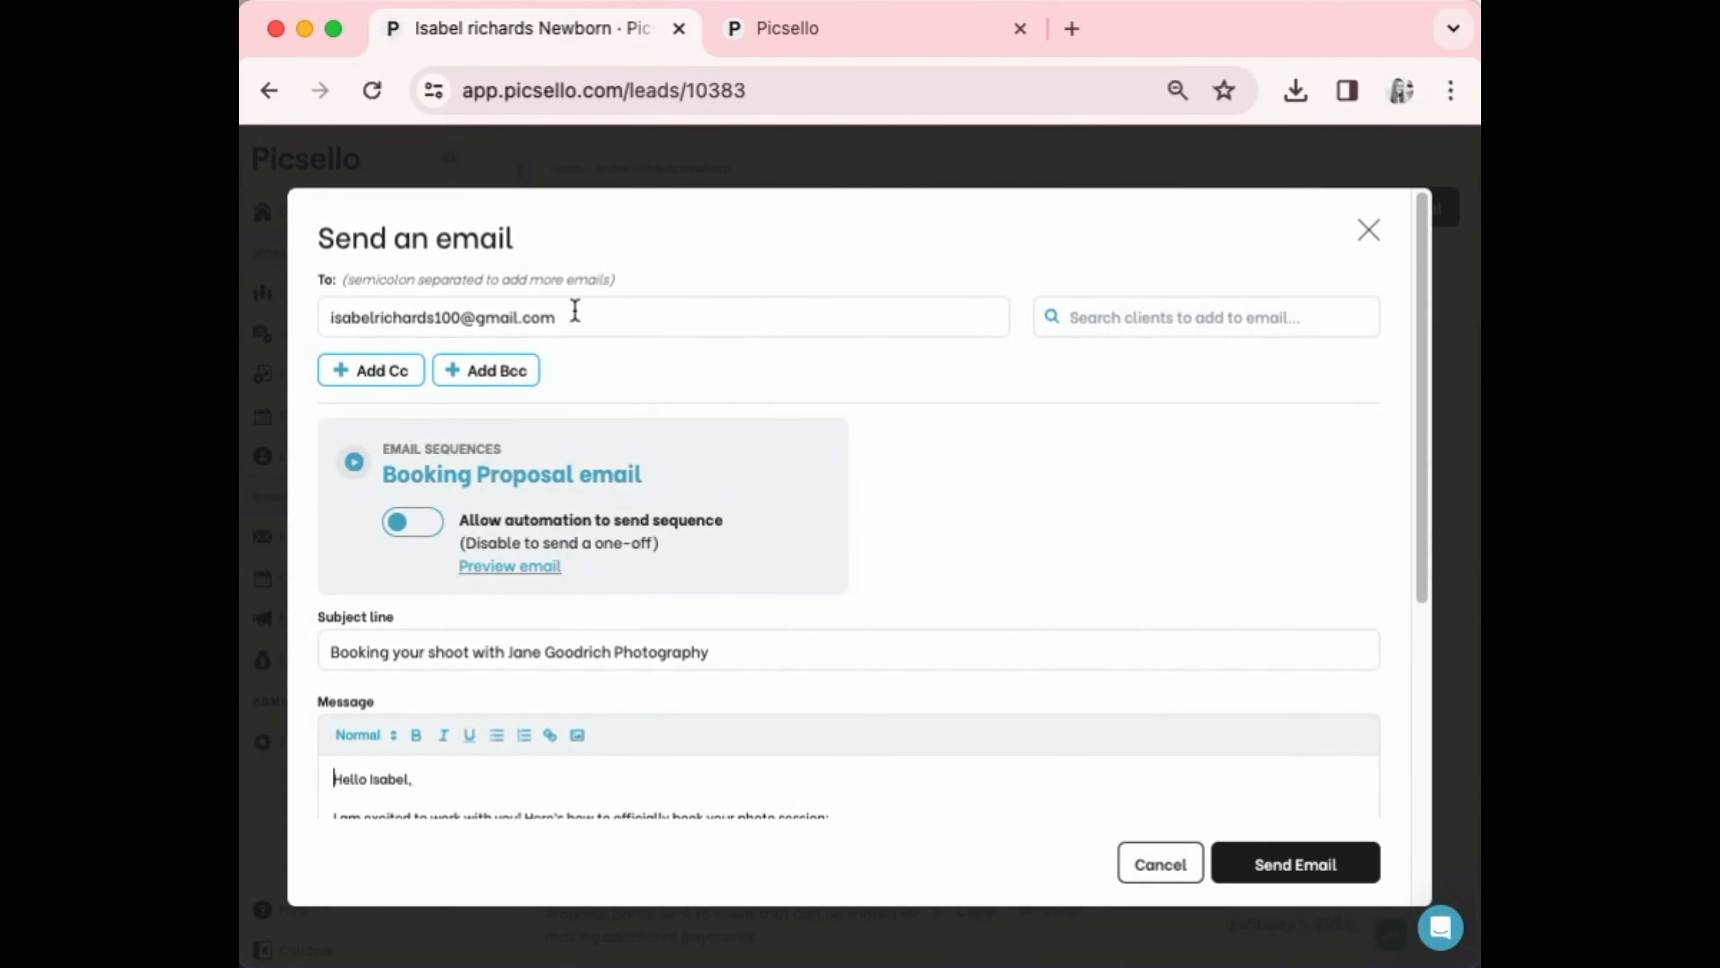
left_click(599, 313)
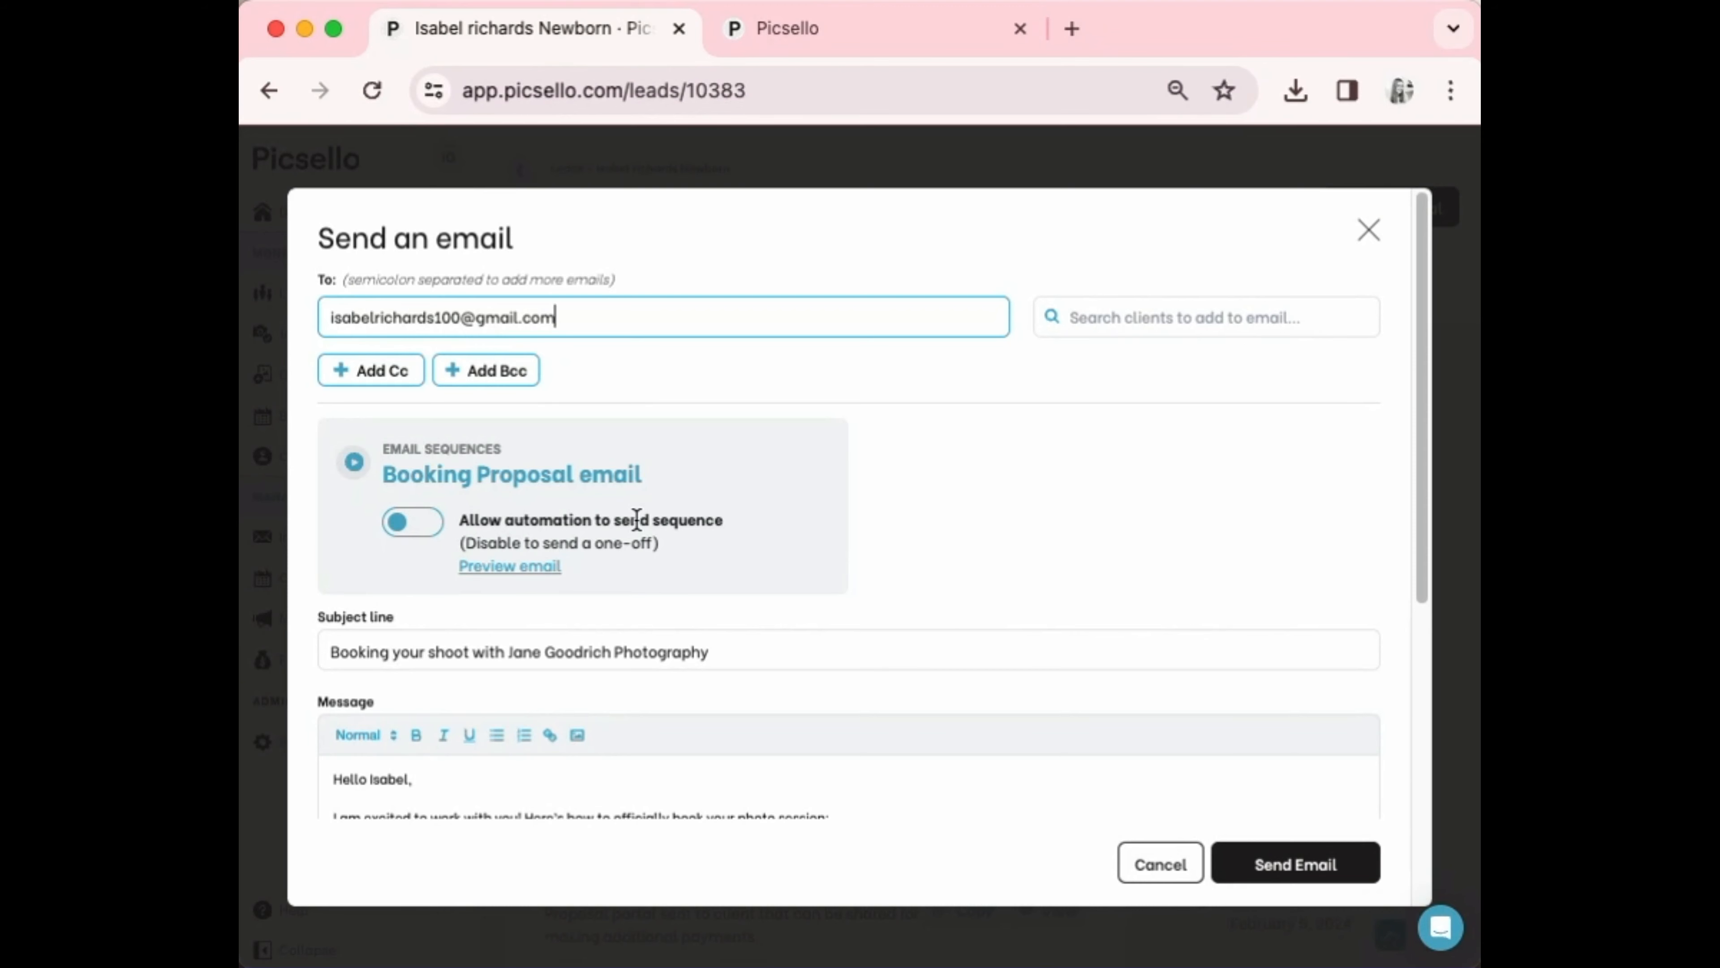
scroll(637, 520, "down", 1)
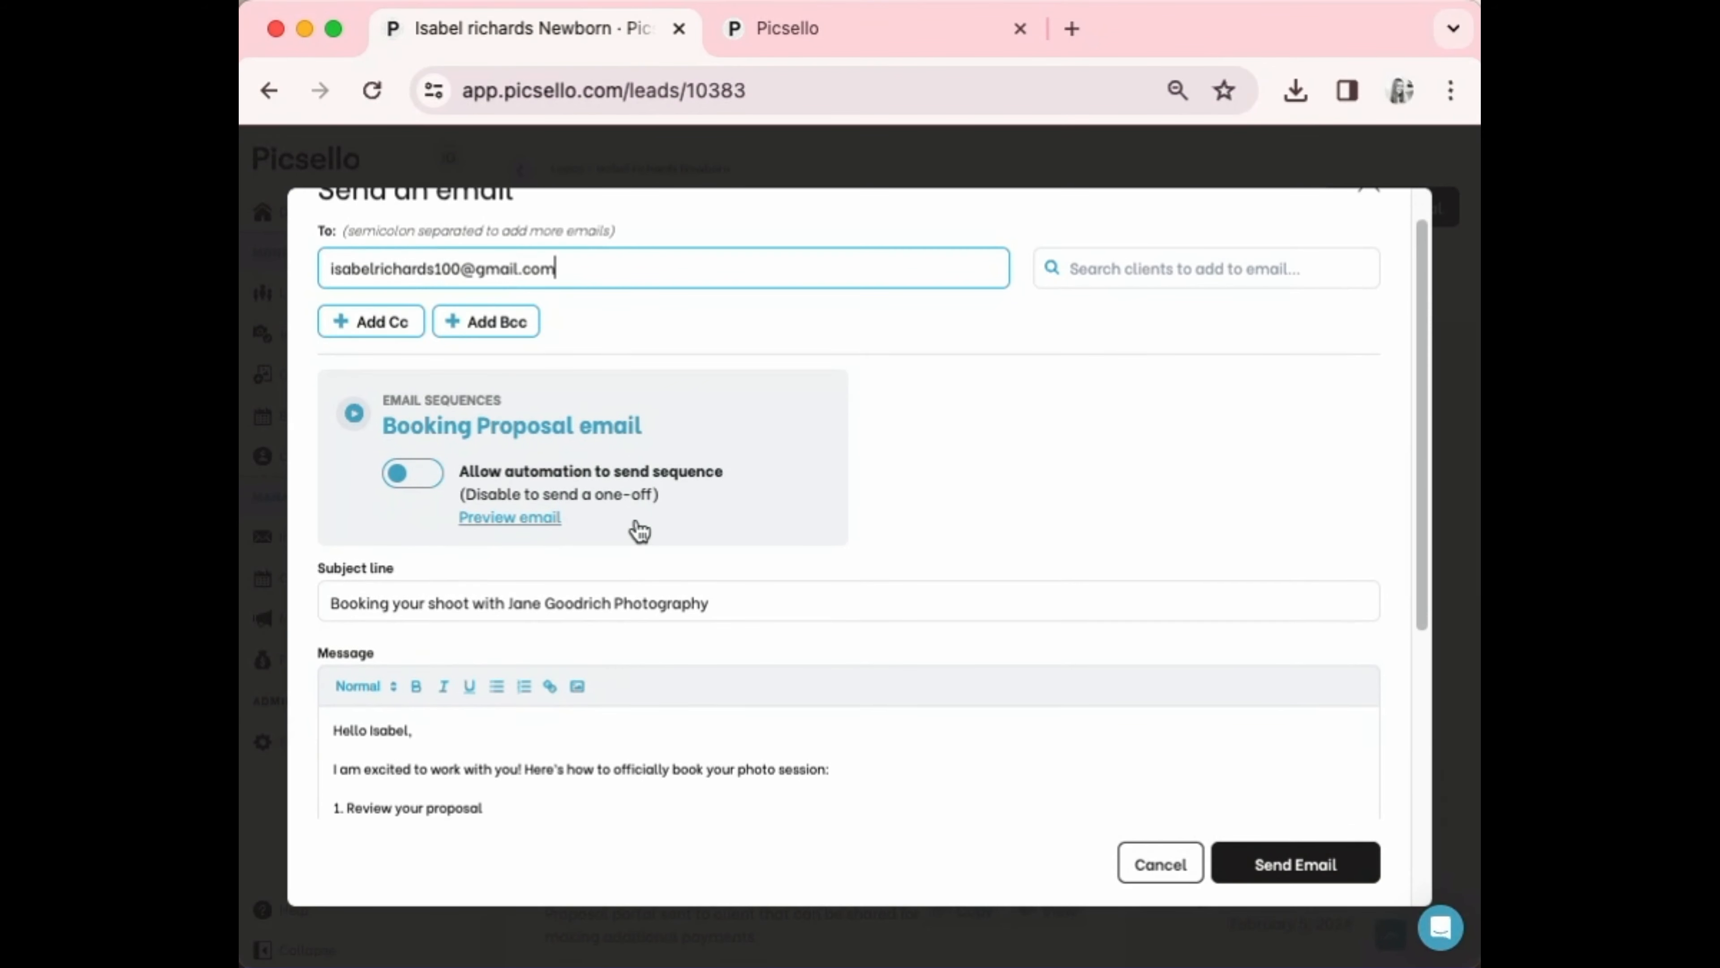
scroll(639, 530, "down", 8)
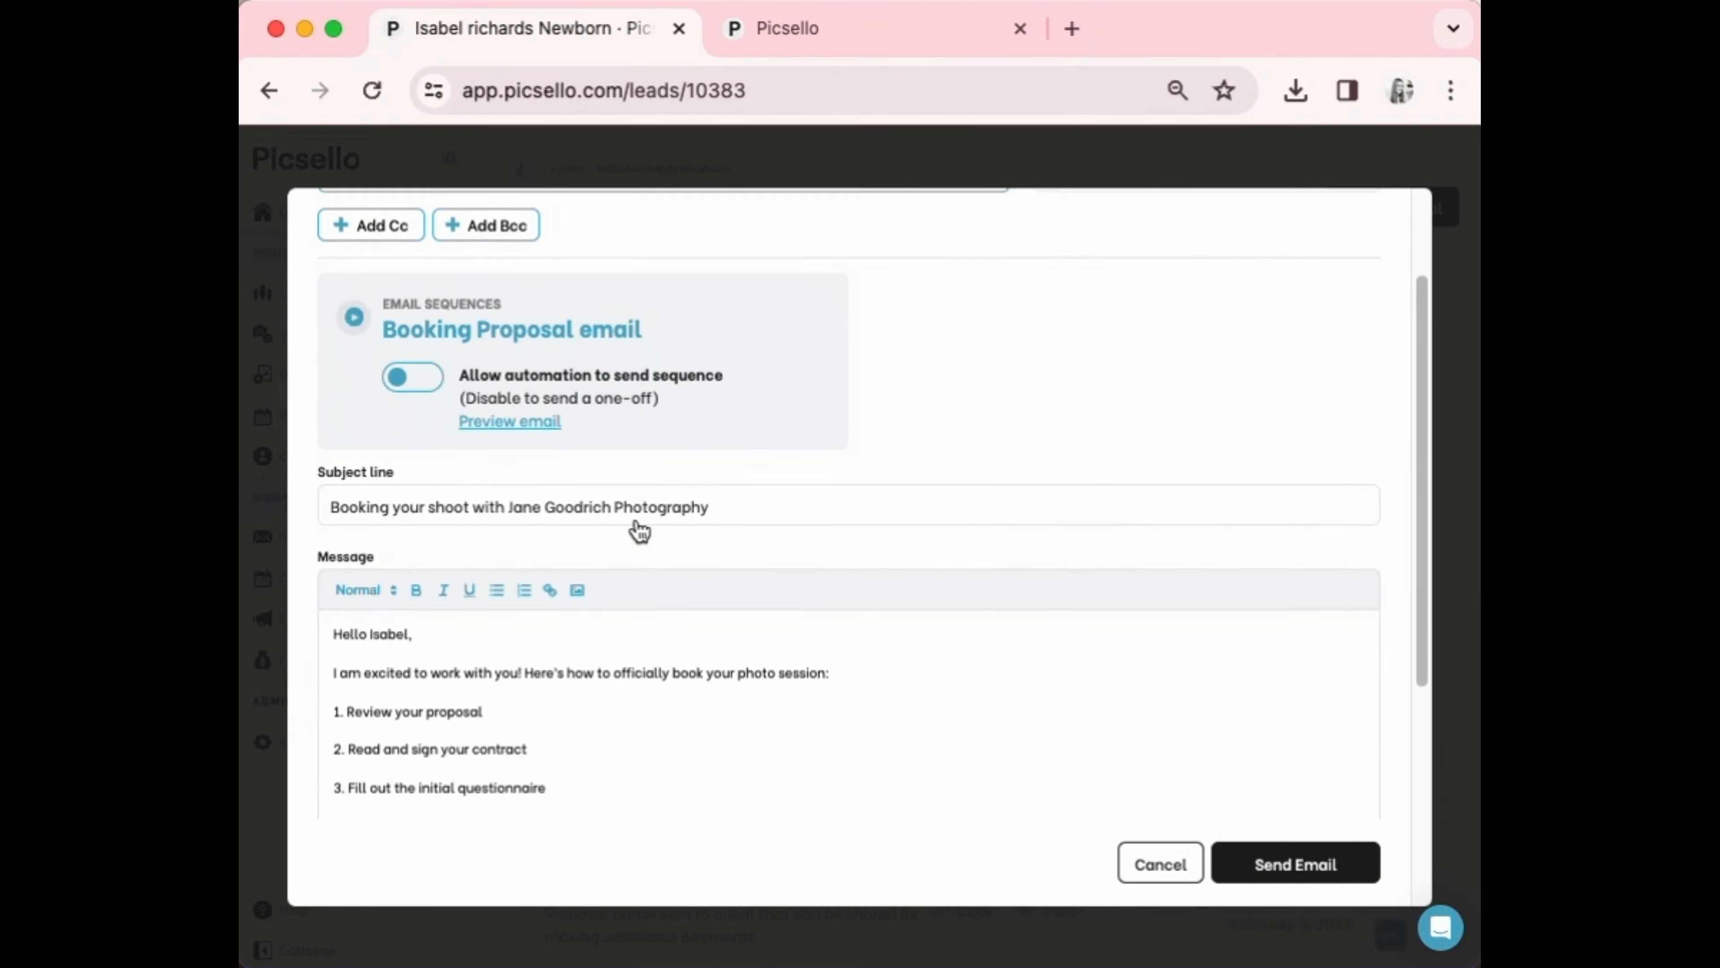
scroll(639, 530, "down", 2)
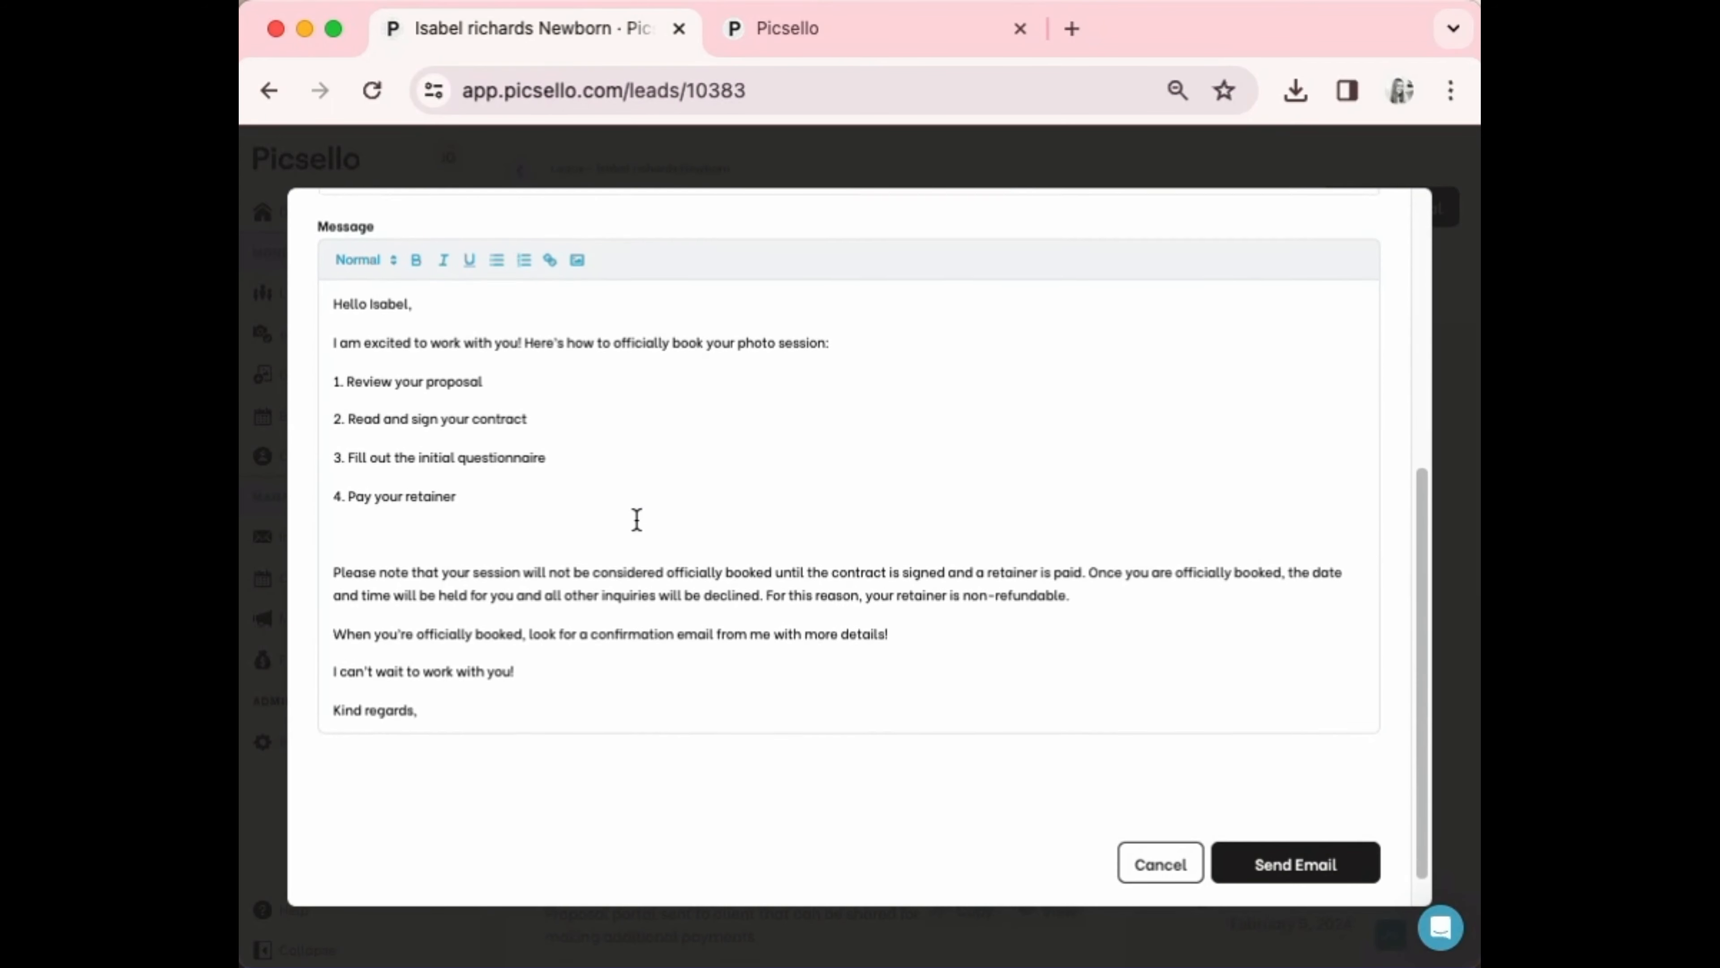
key("Return")
key("Return")
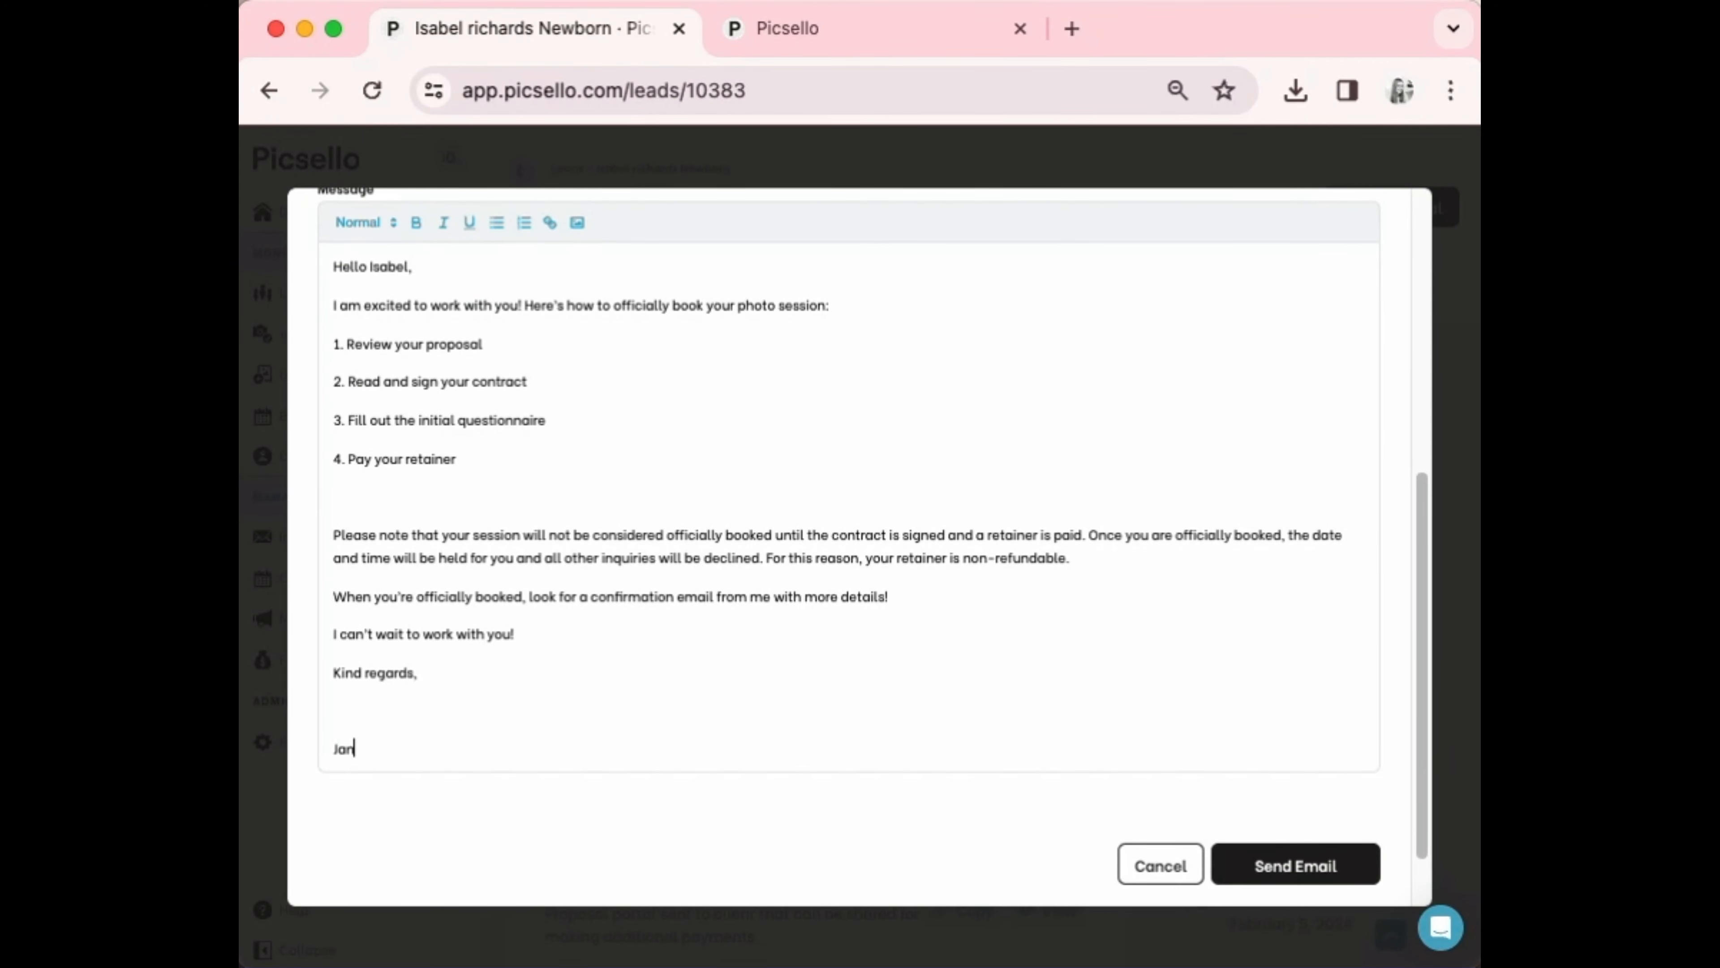
scroll(408, 711, "up", 5)
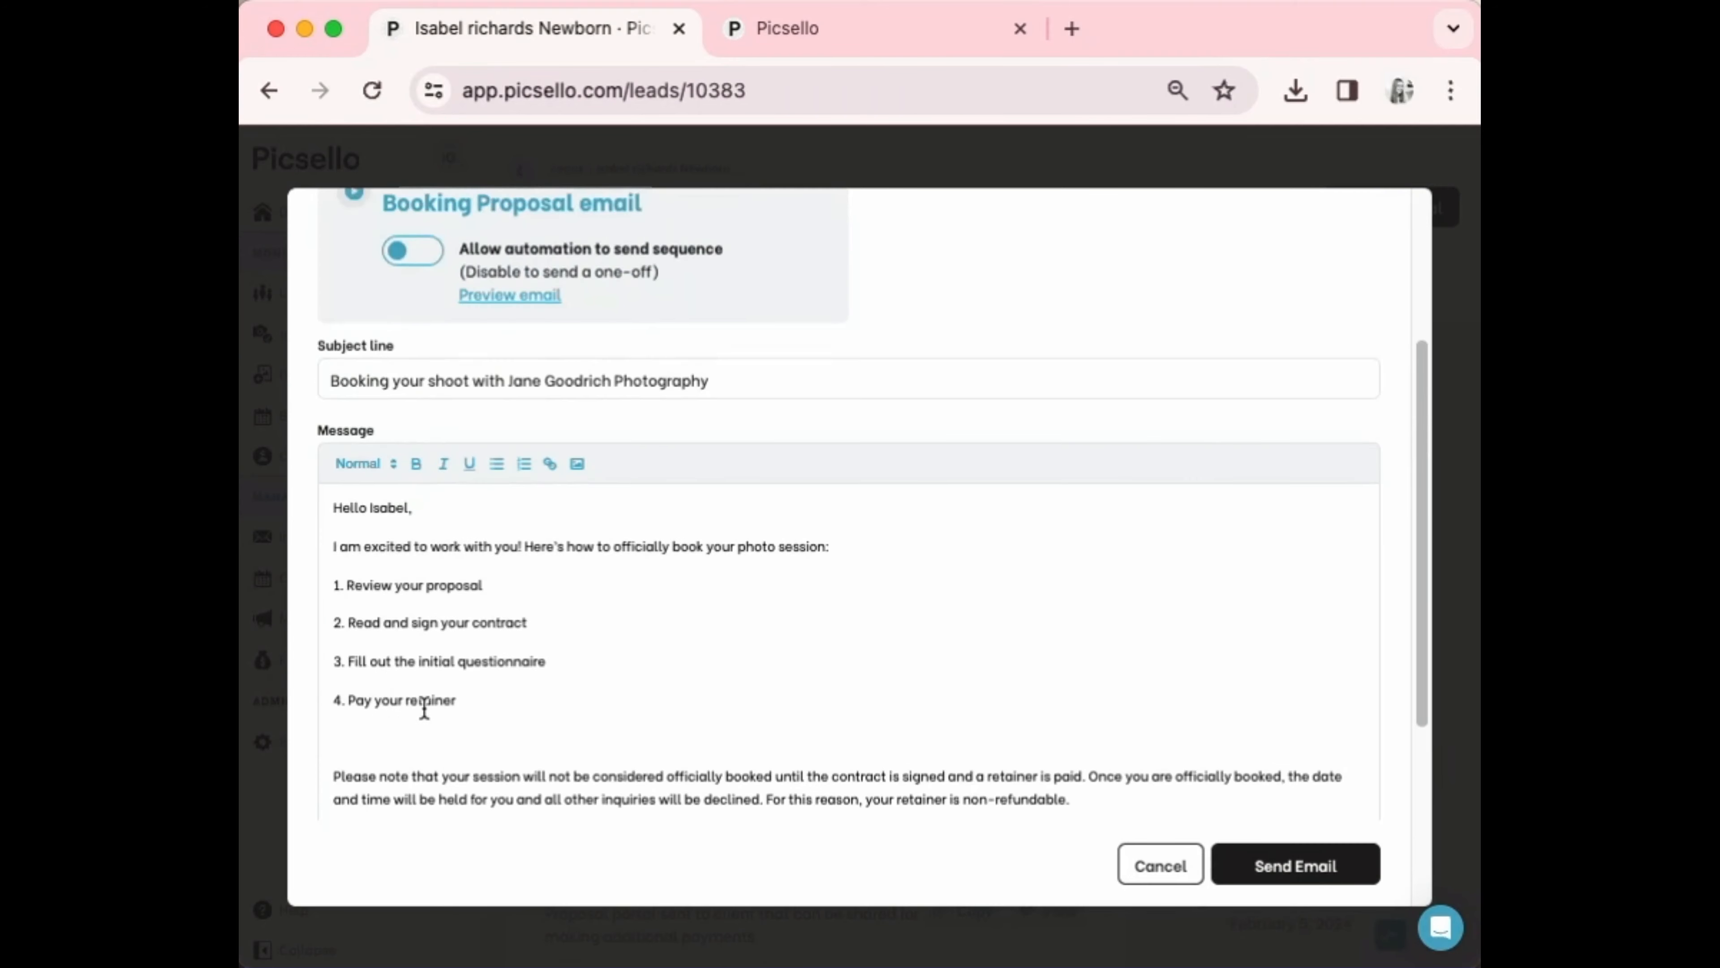
left_click(1301, 860)
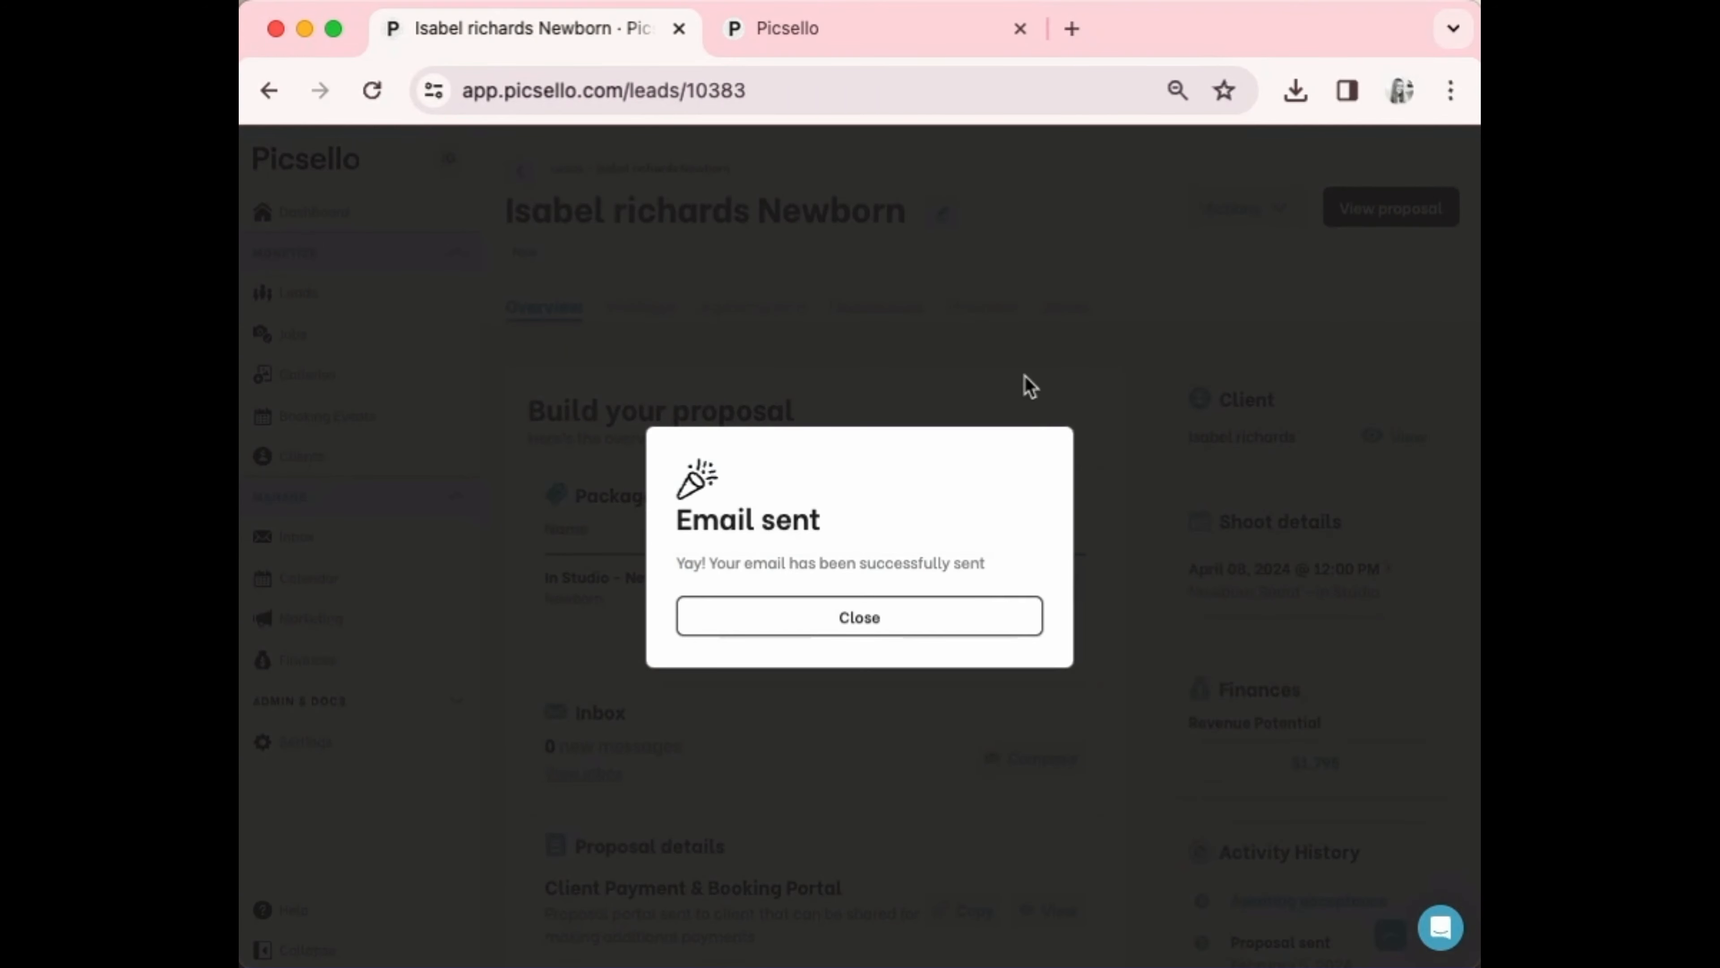
Dismiss the Email sent notice, go to Your Leads and begin a new lead
left_click(985, 613)
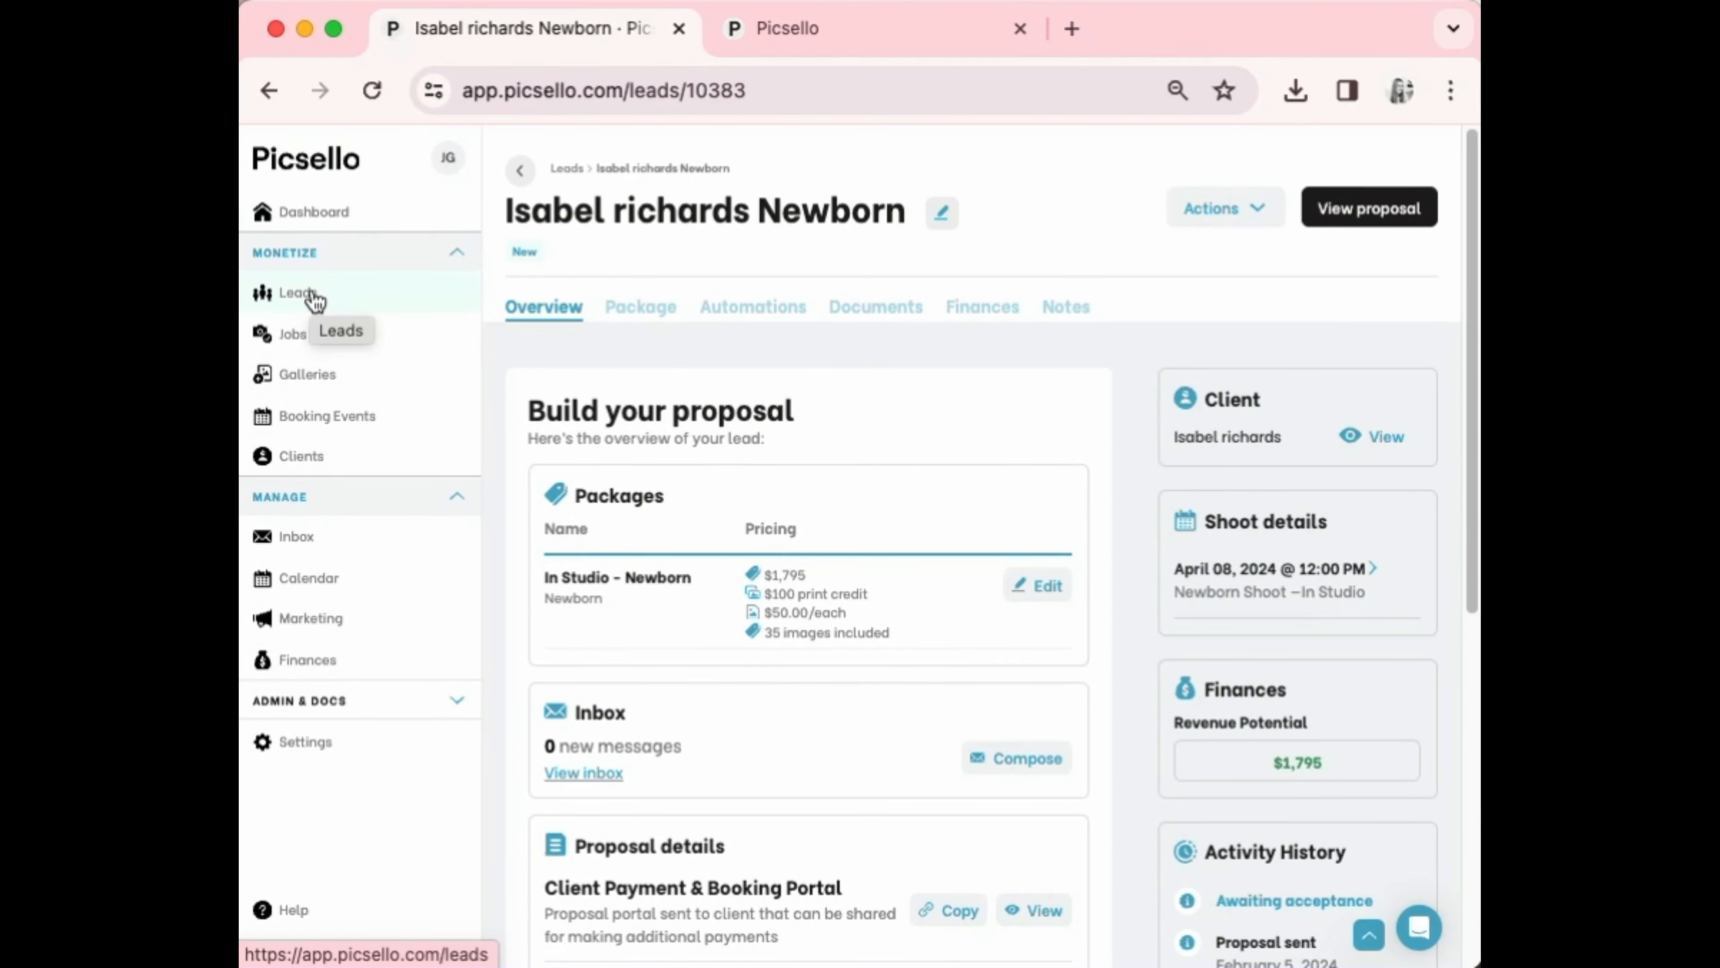
left_click(314, 296)
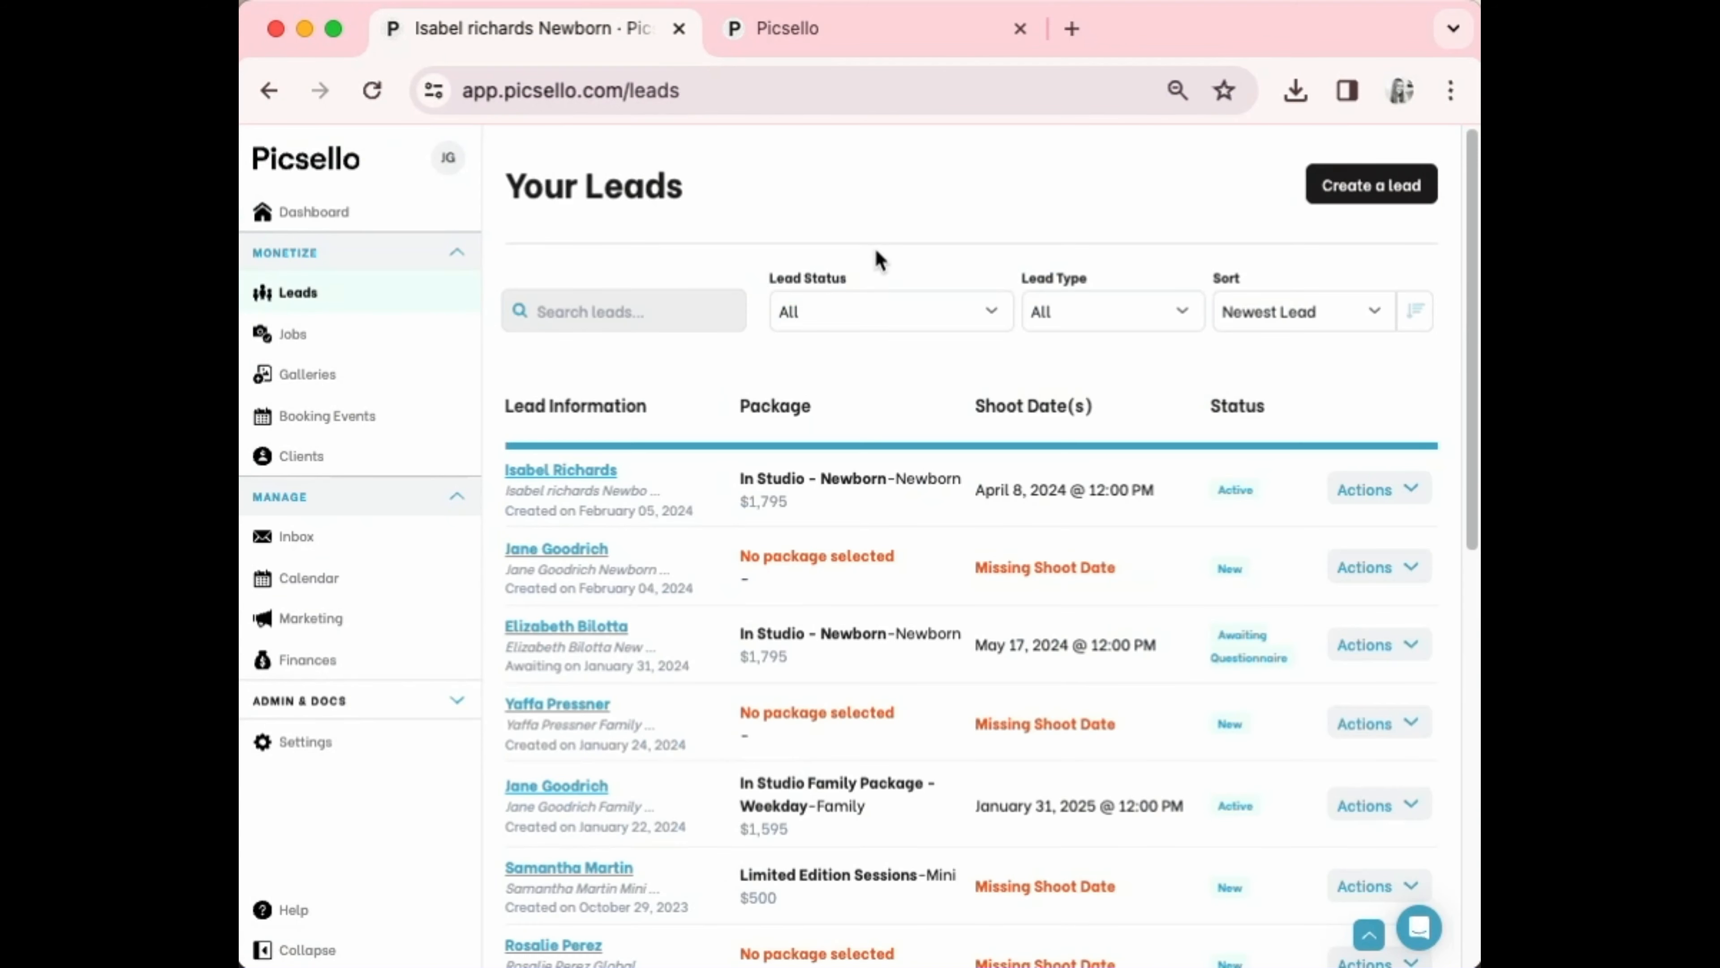
left_click(1375, 184)
Create a Newborn lead for an existing client picked from the client search
left_click(526, 390)
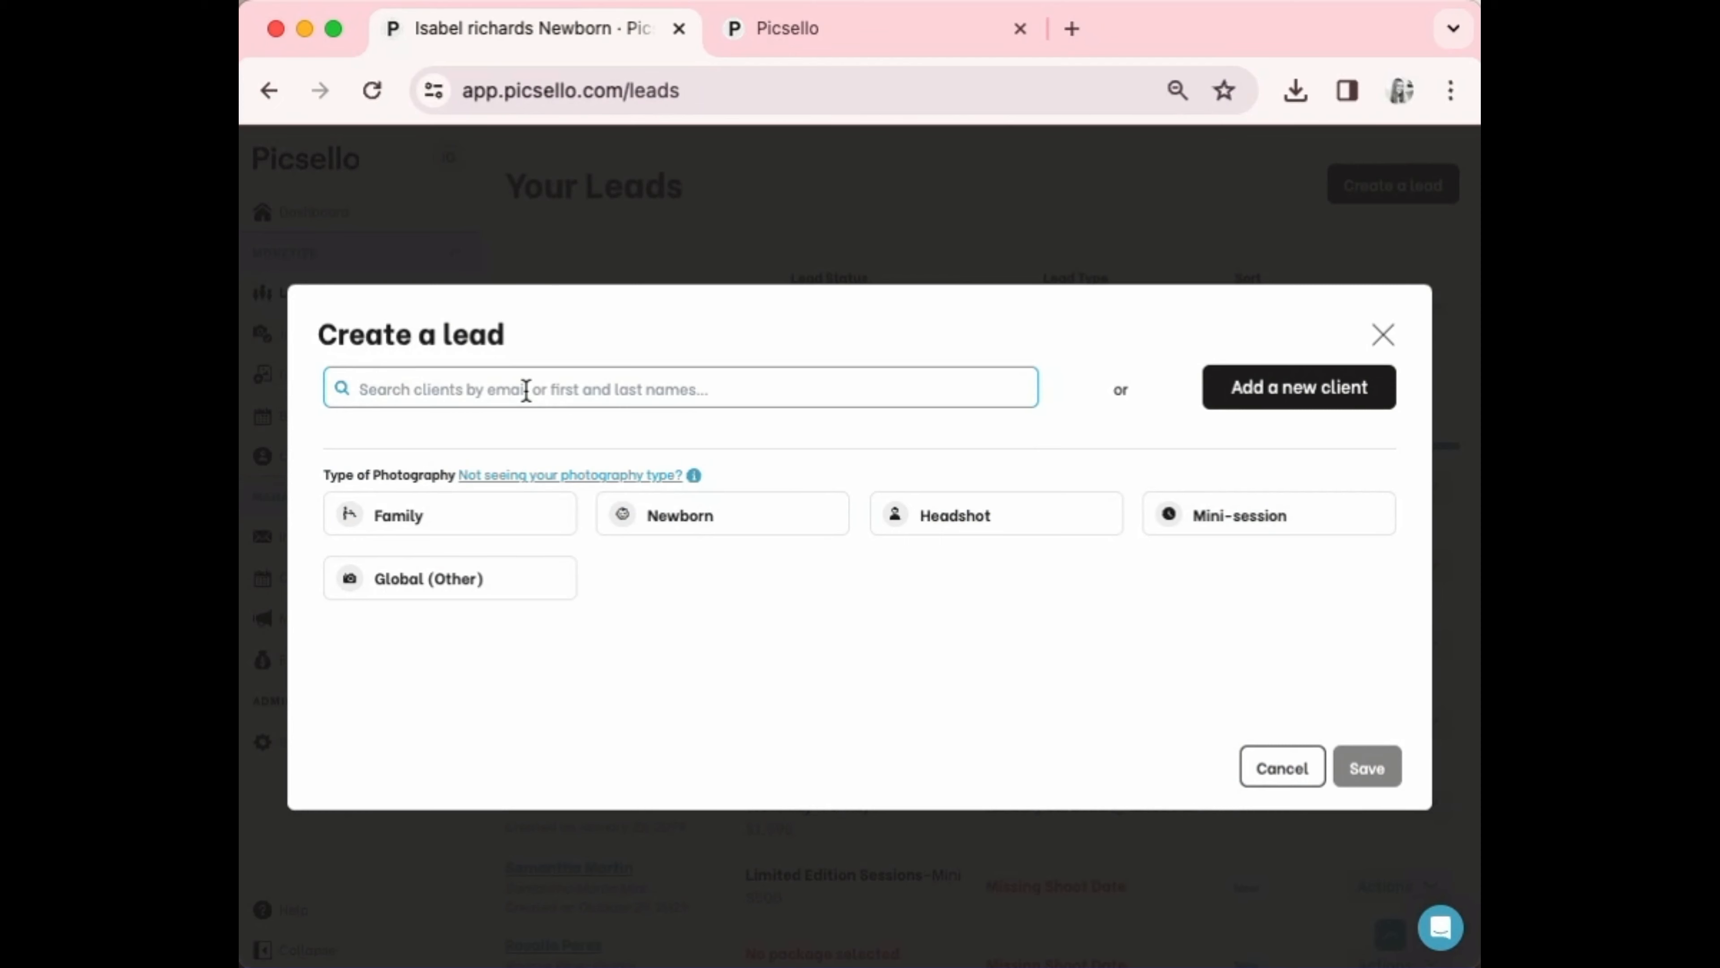
type("jane")
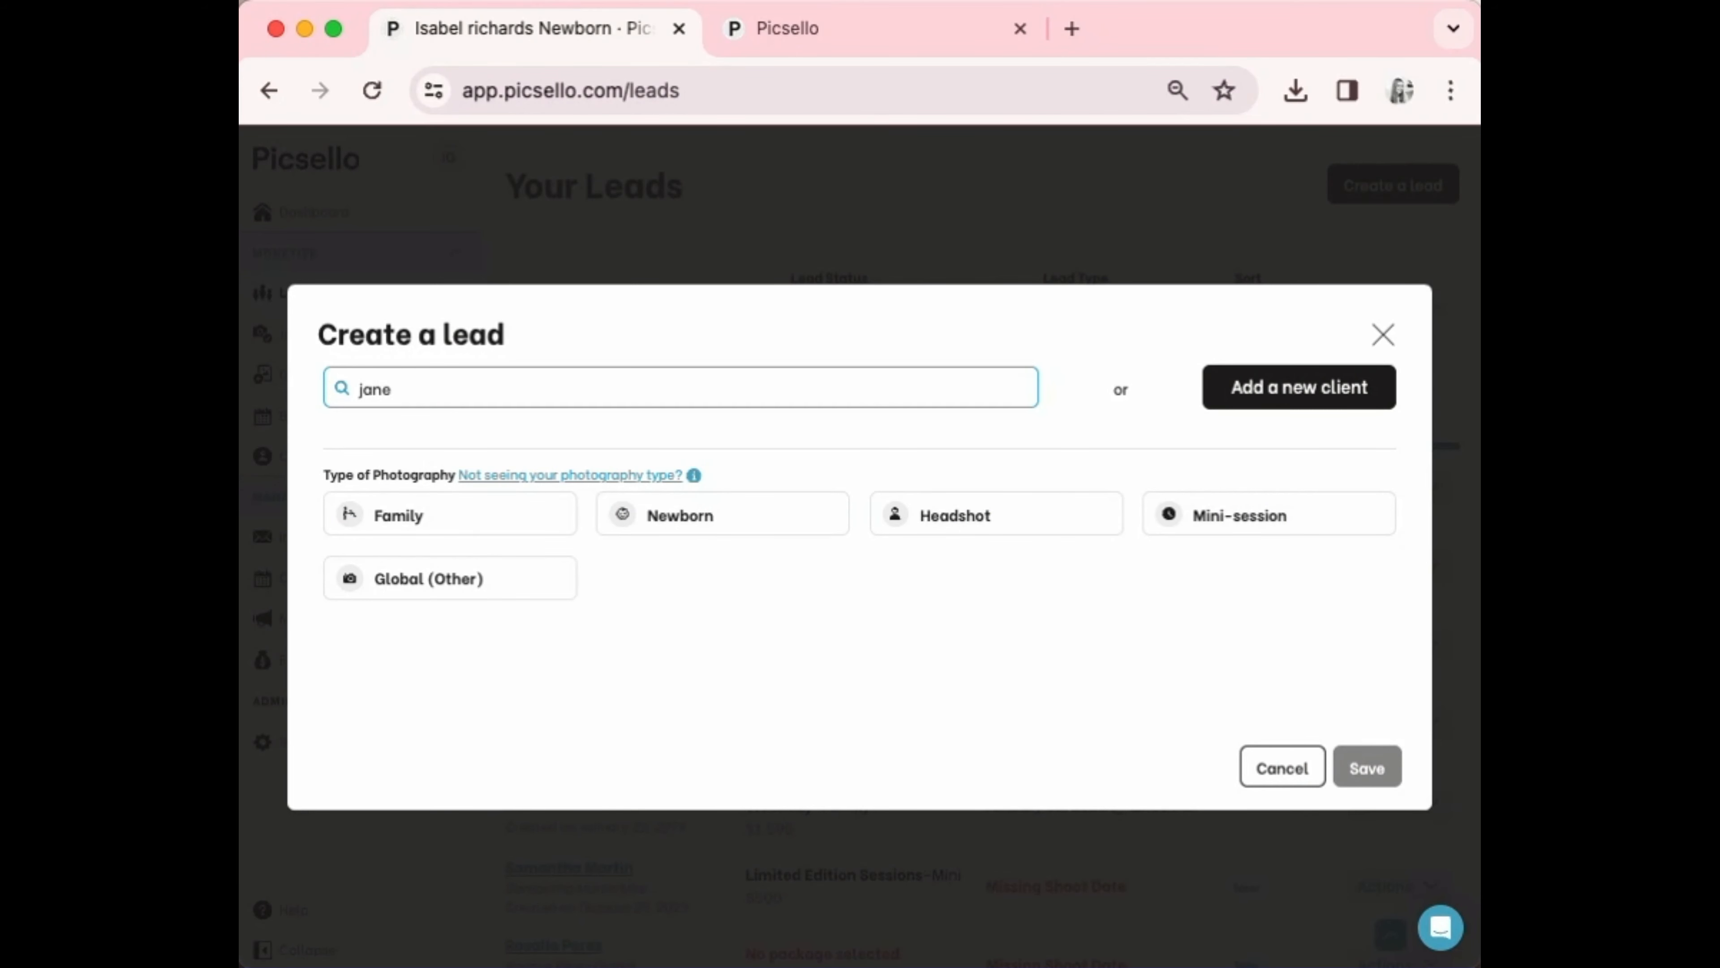
key("BackSpace")
key("BackSpace")
key("BackSpace")
key("BackSpace")
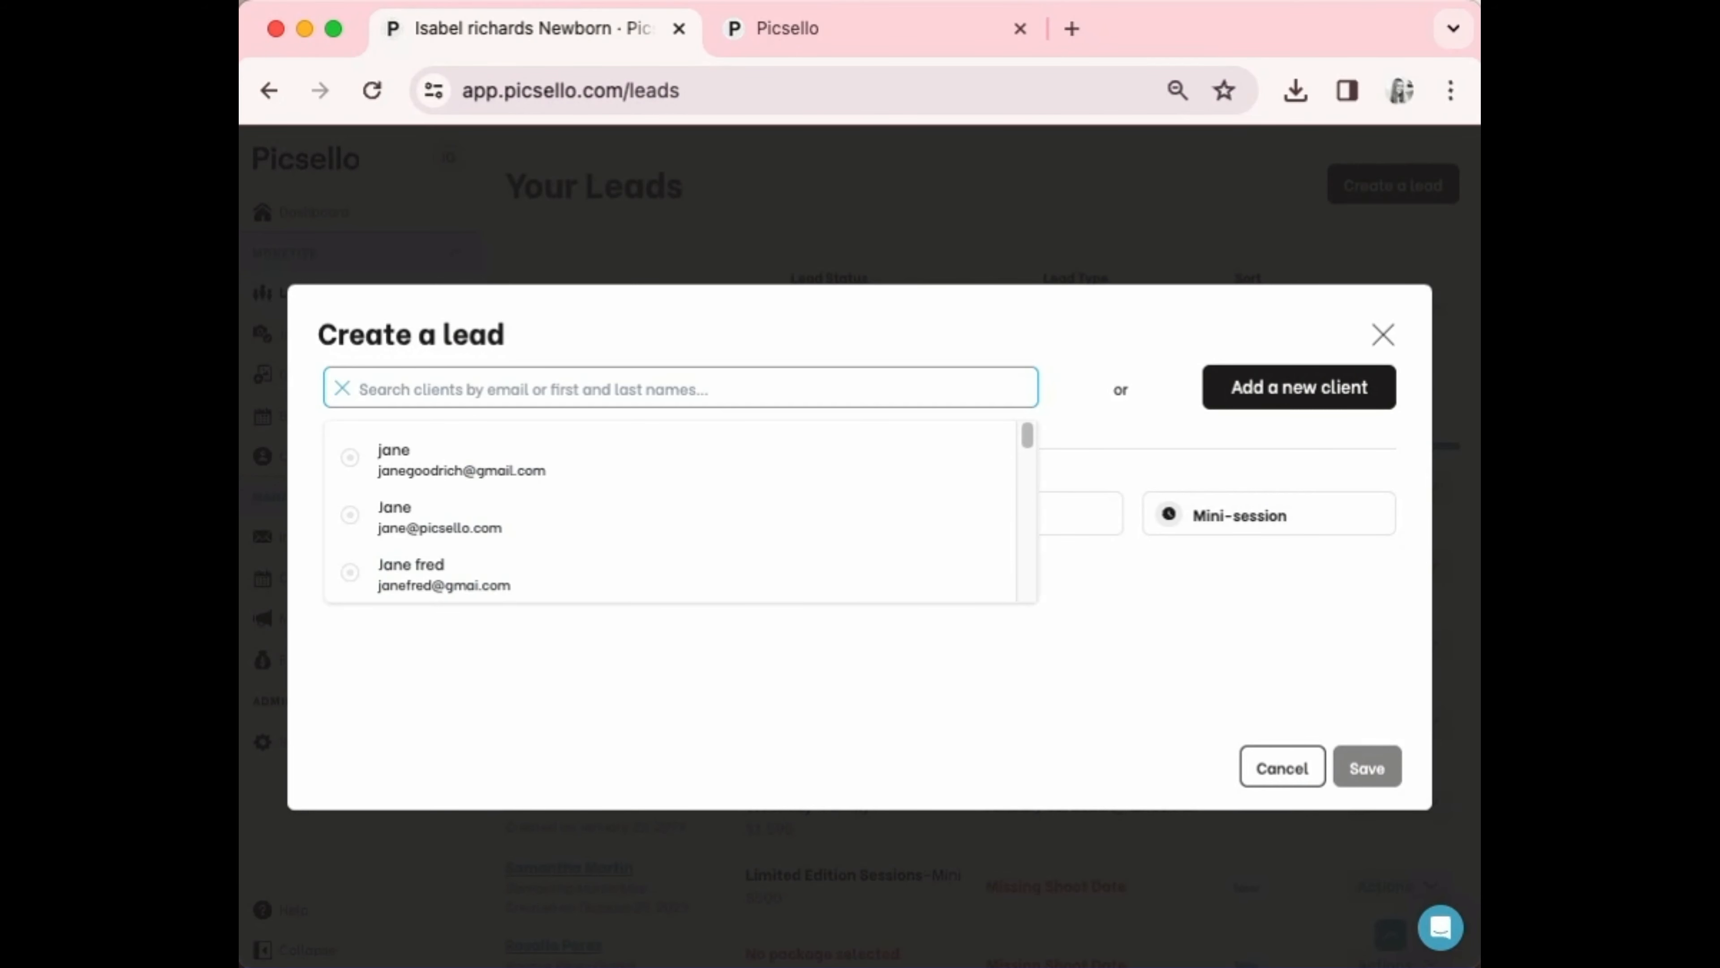
type("jane")
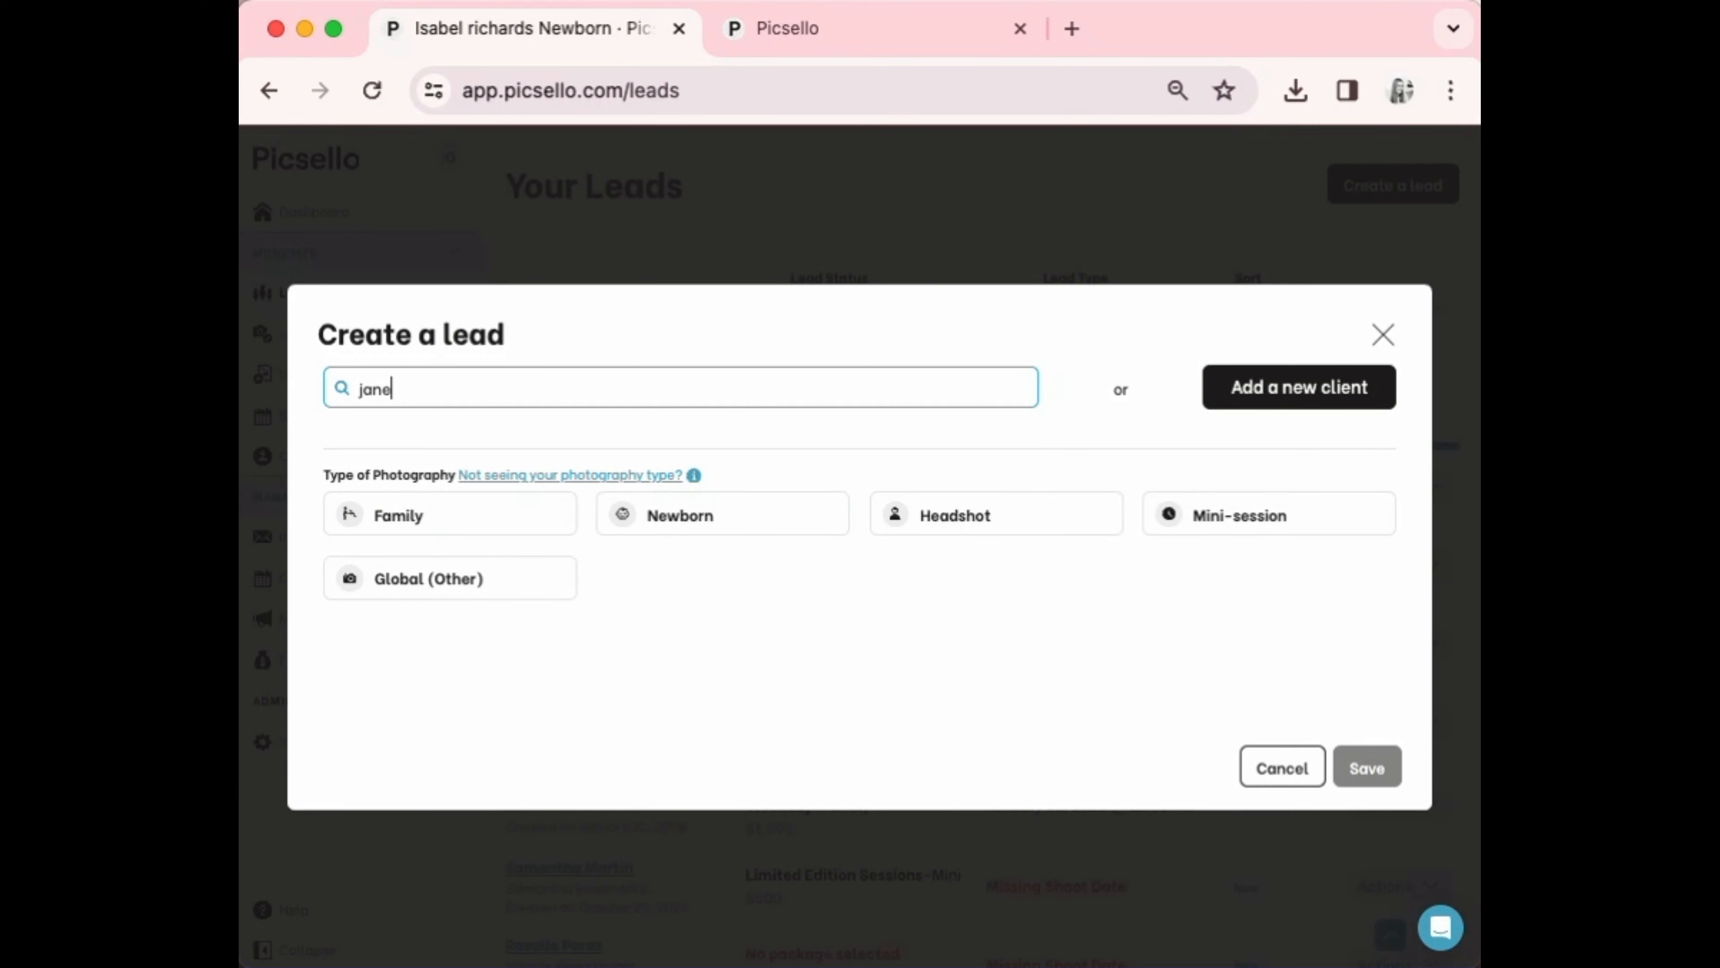
left_click(488, 523)
left_click(691, 521)
left_click(1382, 778)
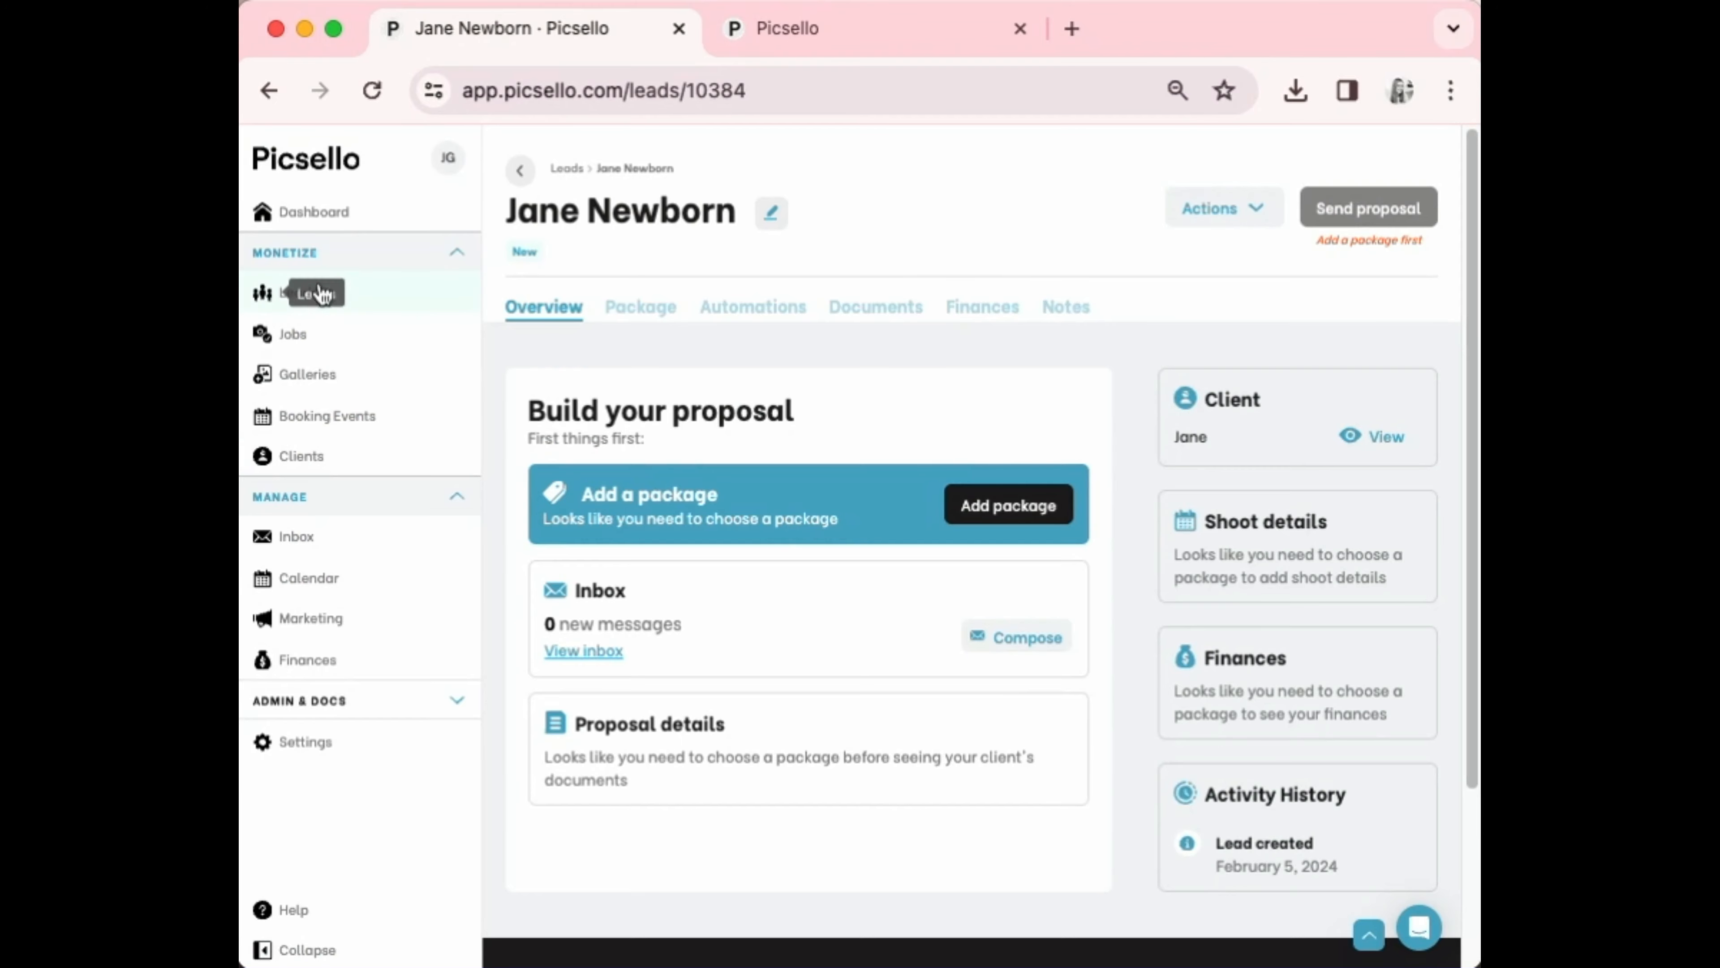
From the Leads list, start a new lead for a brand-new client
left_click(306, 302)
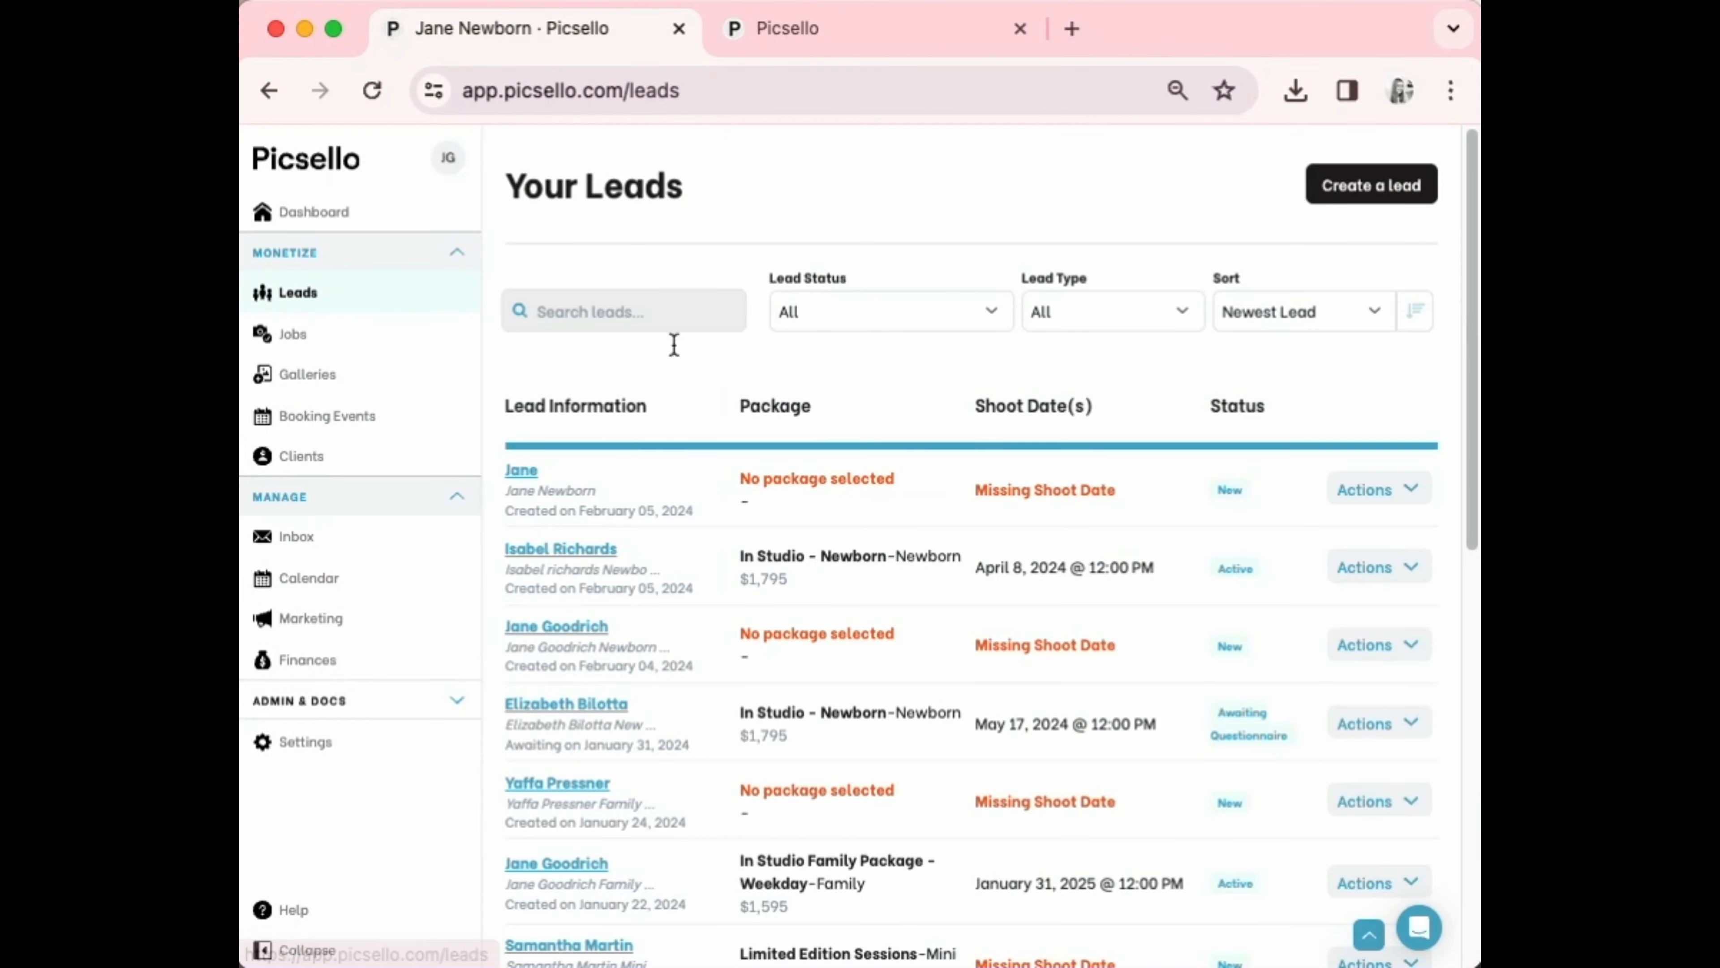
left_click(1393, 190)
left_click(1333, 186)
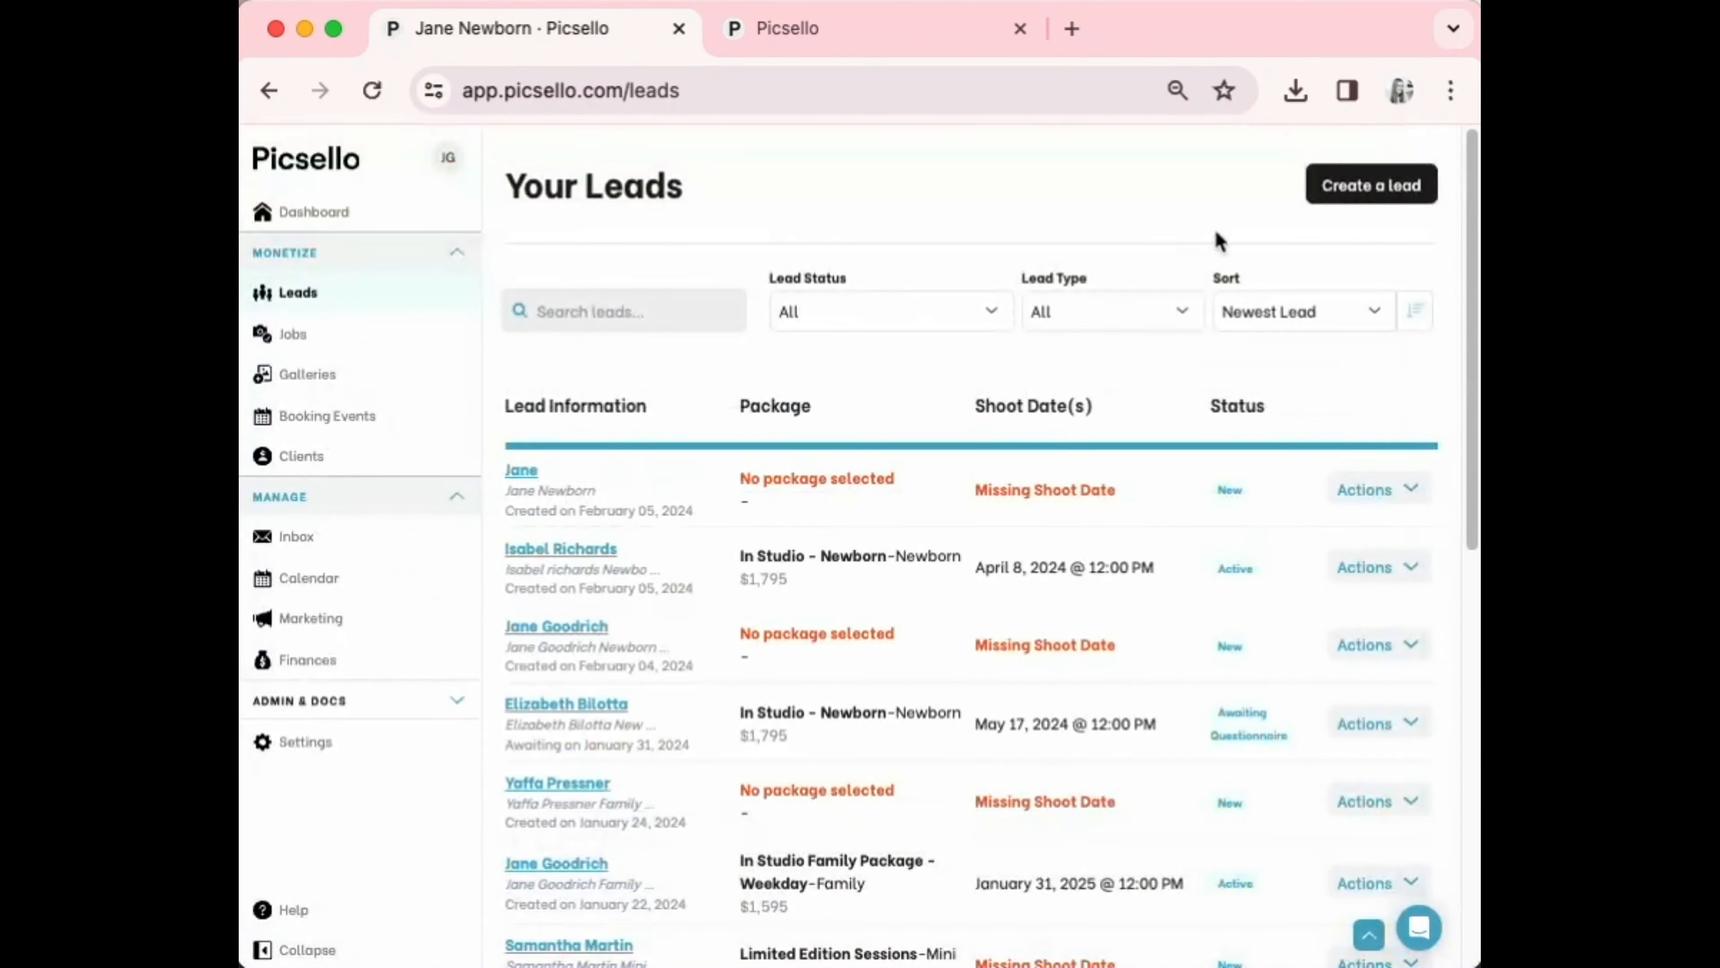
left_click(1334, 193)
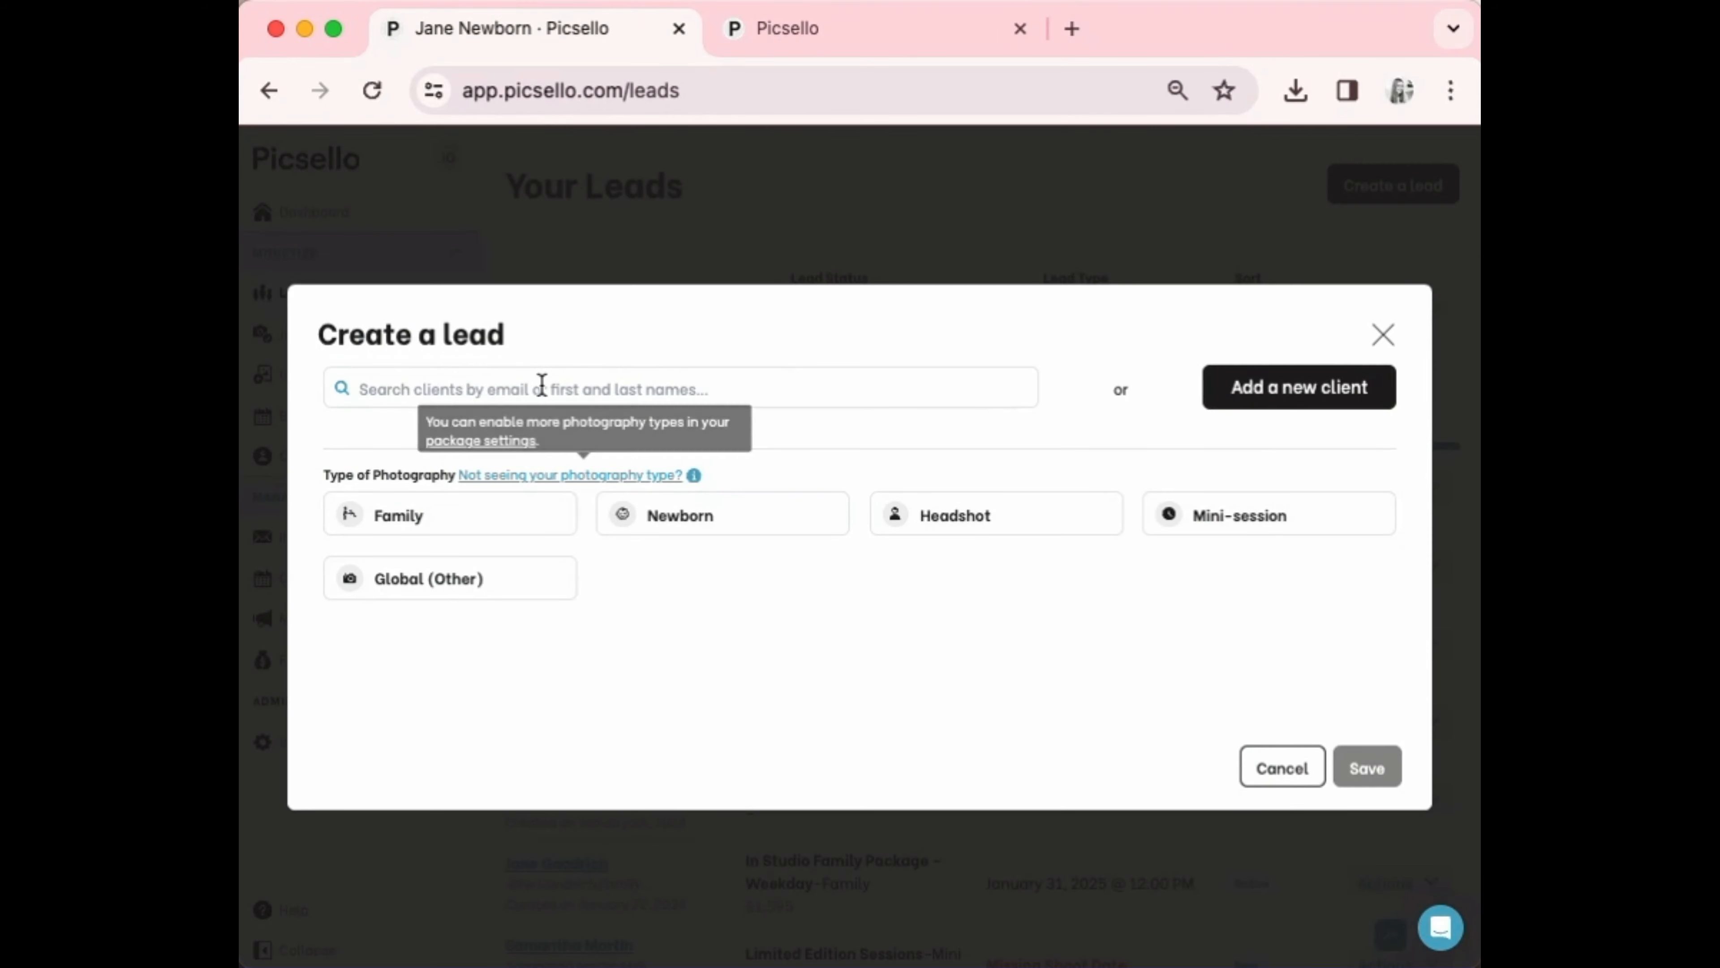
left_click(1269, 398)
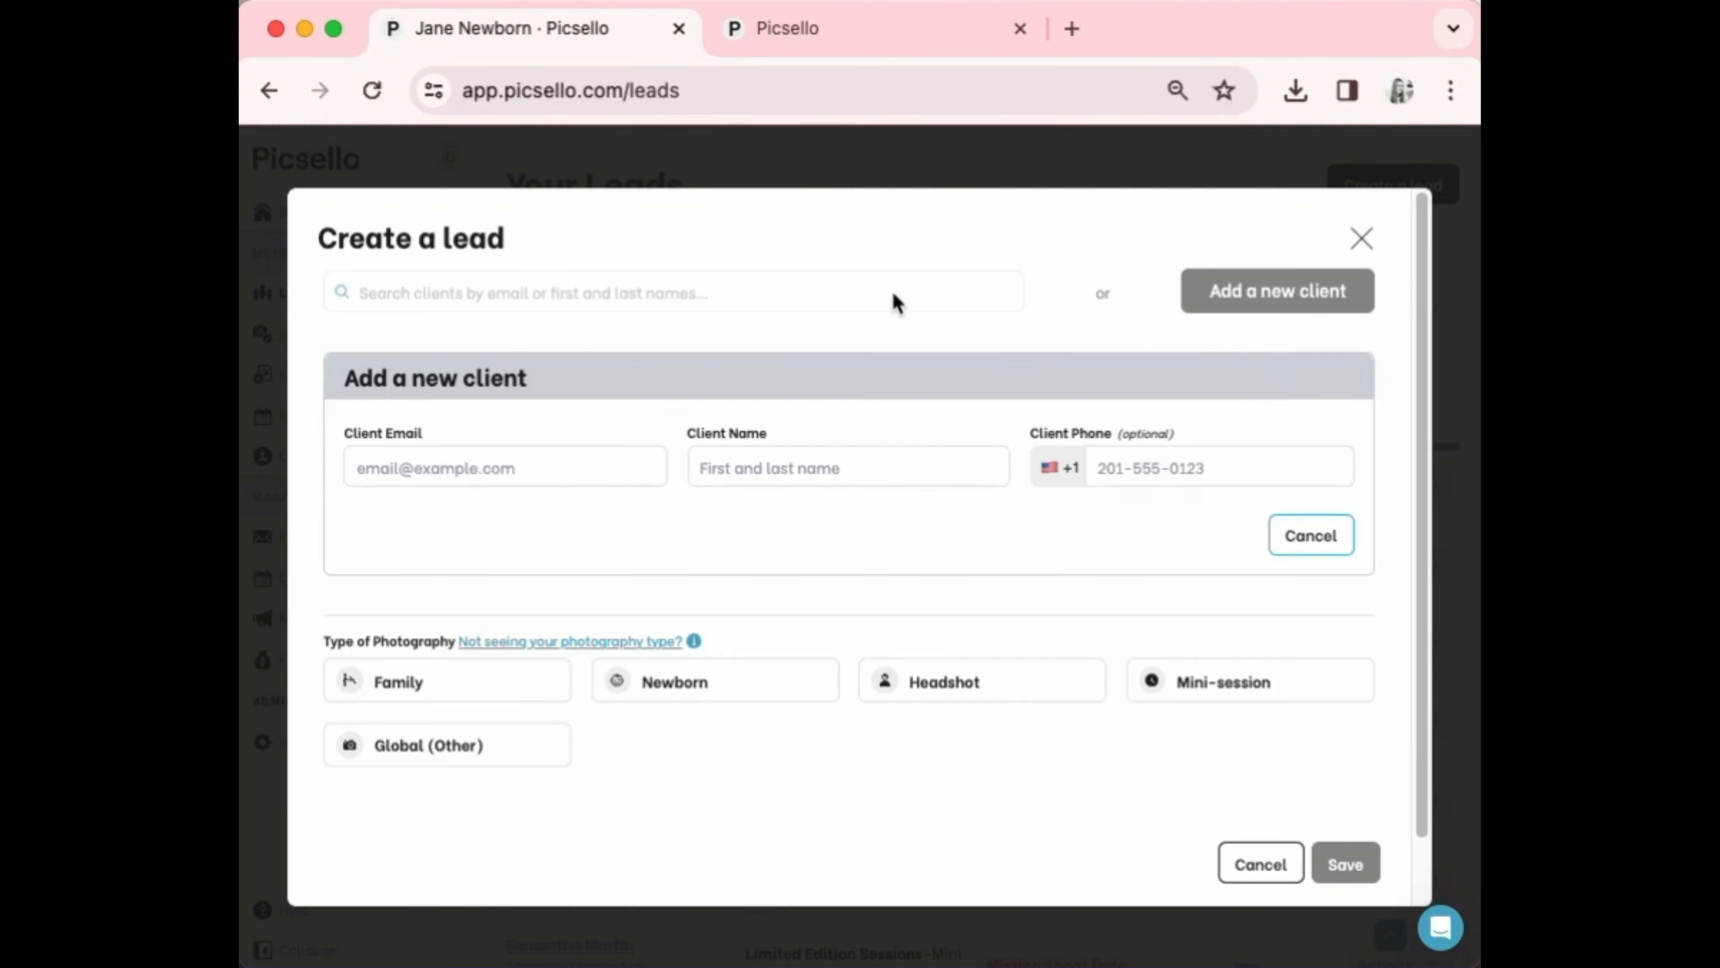
Enter the new client's e-mail, name and phone number and choose Newborn
left_click(510, 467)
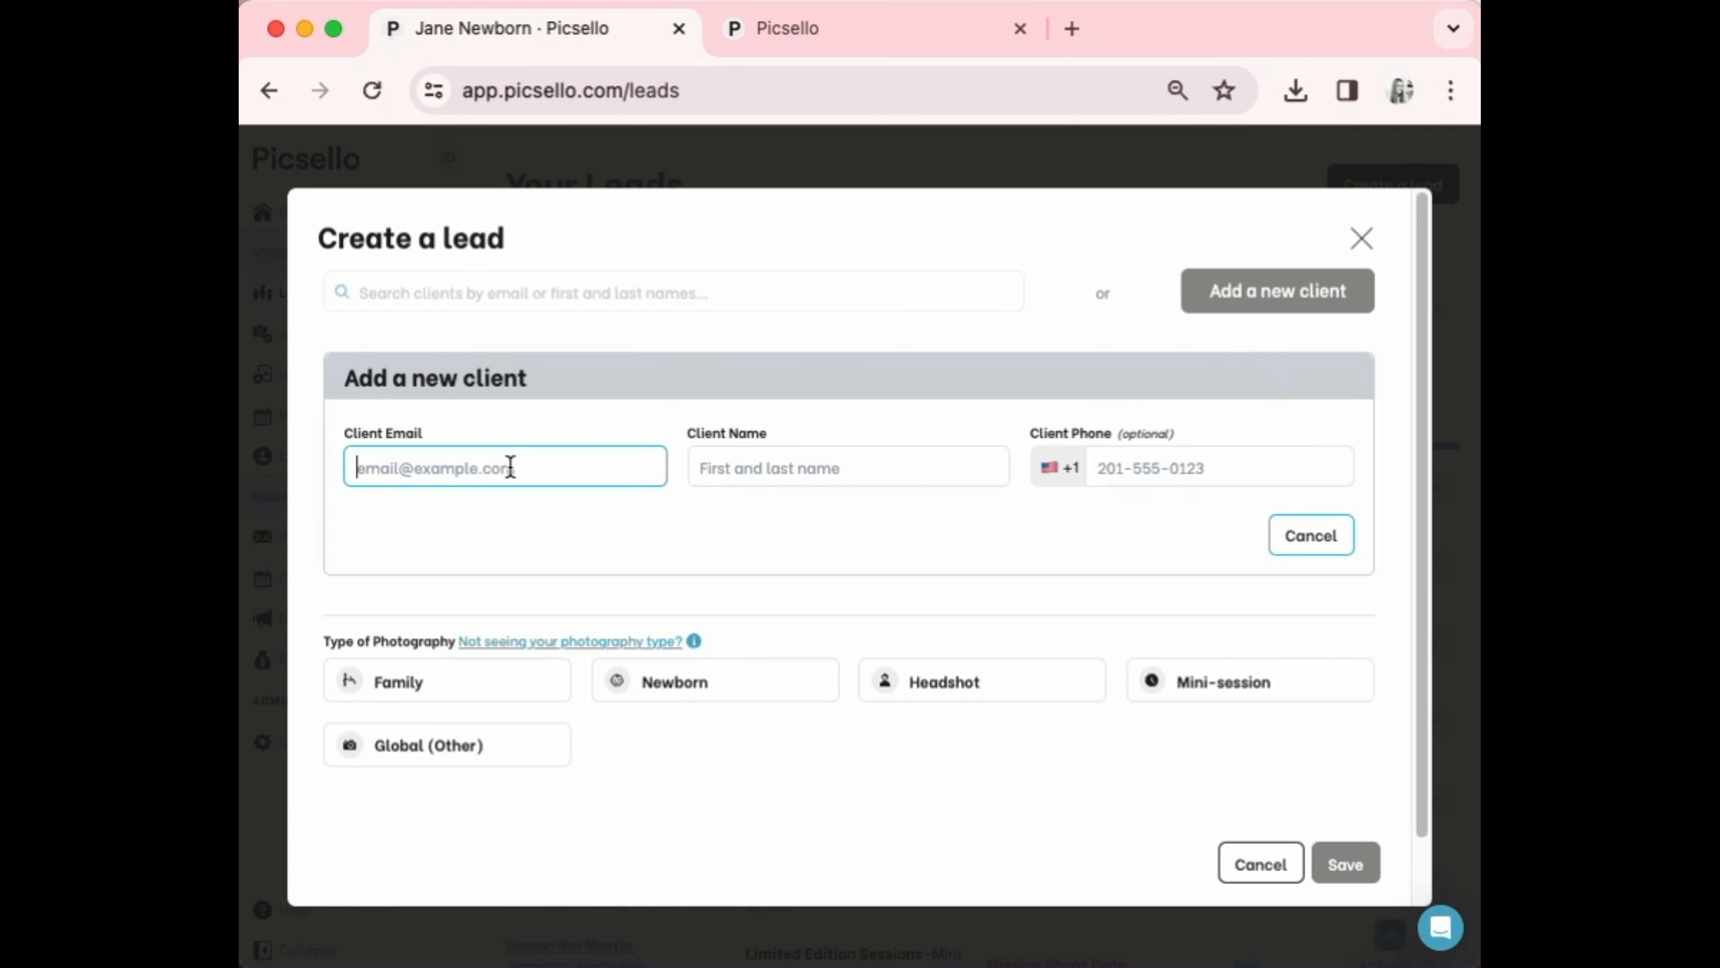
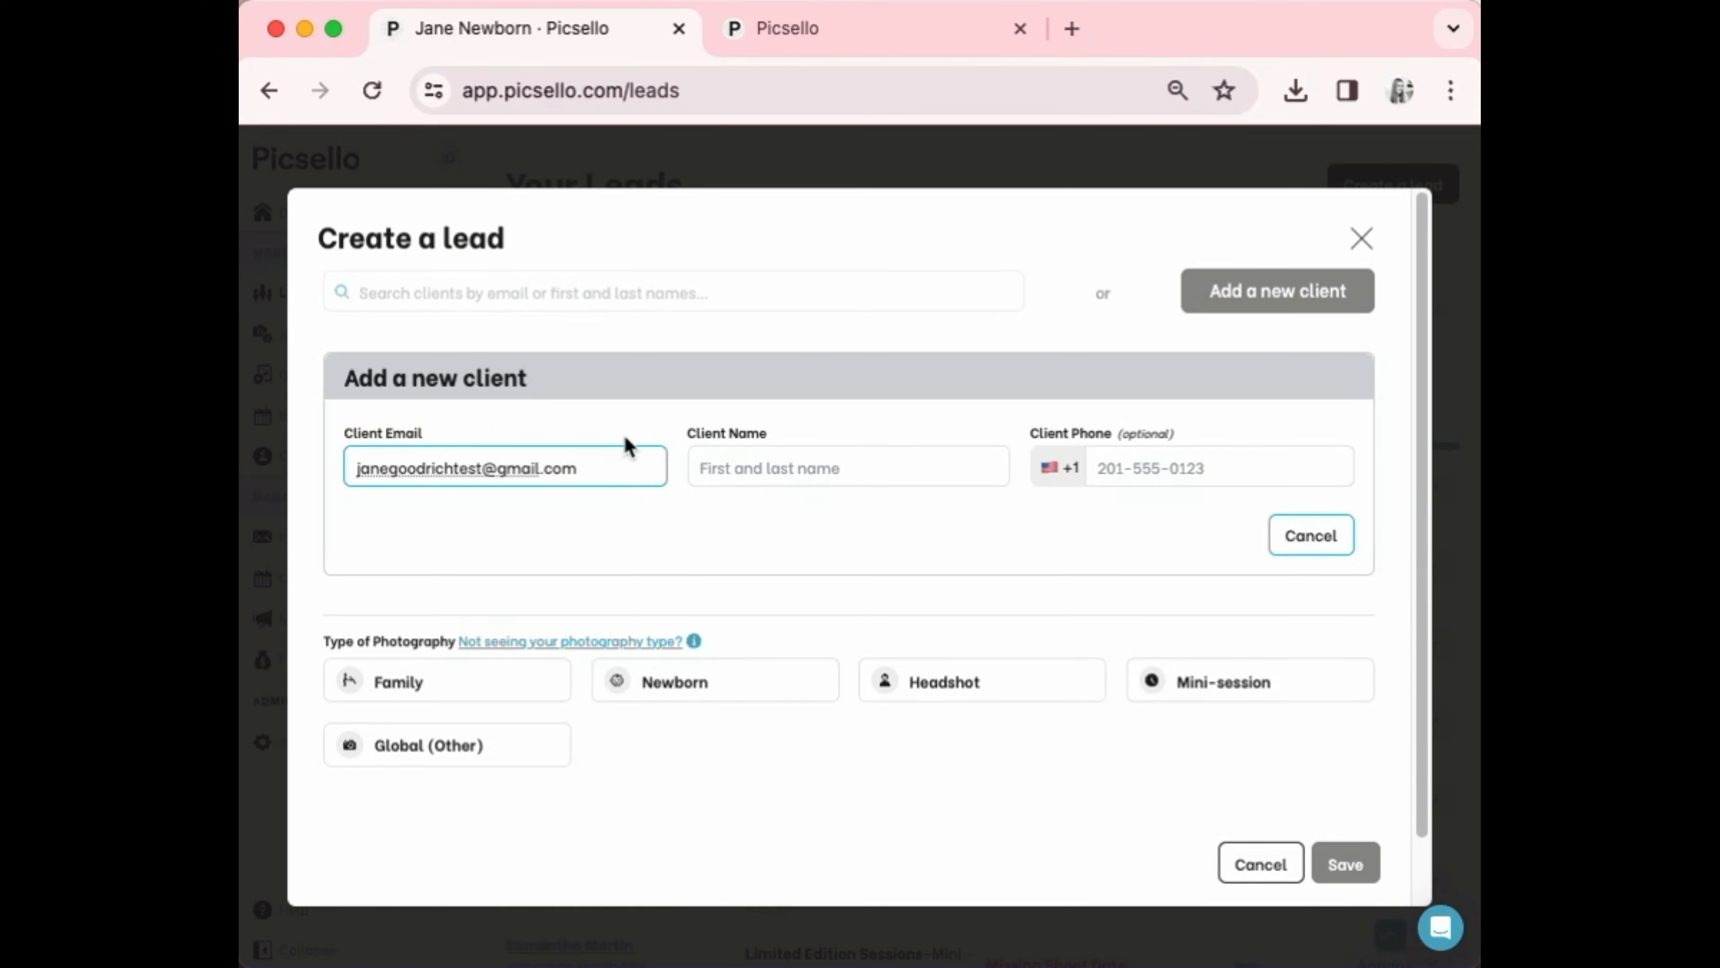
left_click(782, 476)
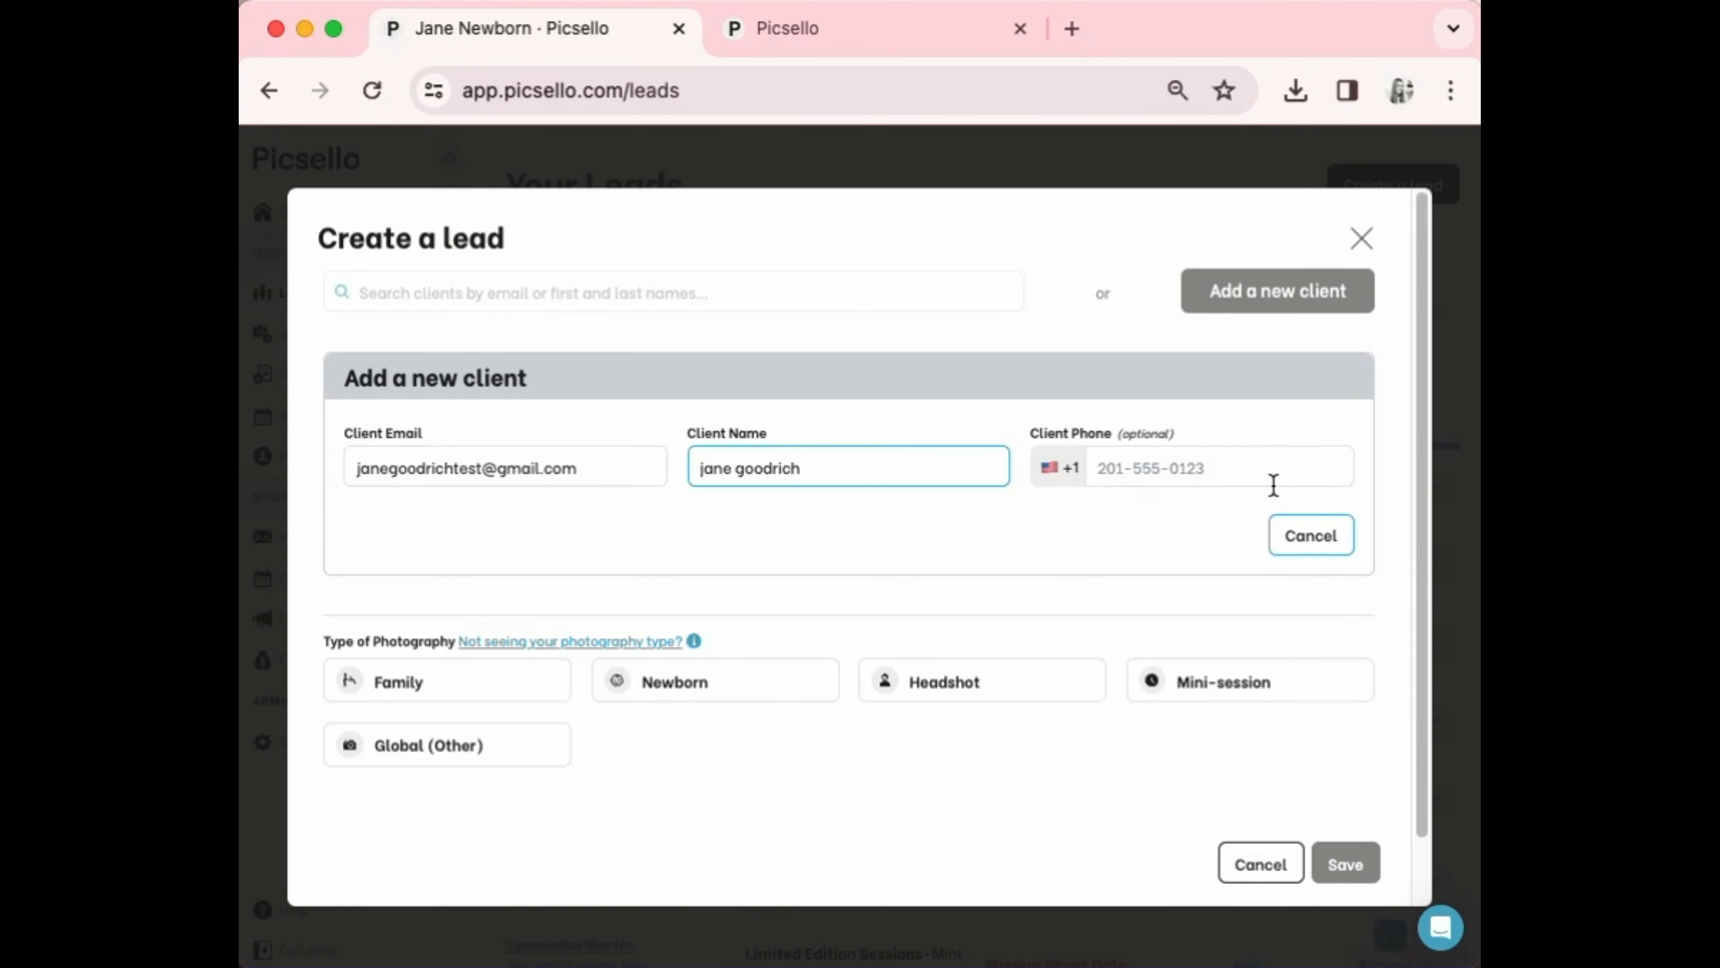
left_click(1207, 475)
type("555")
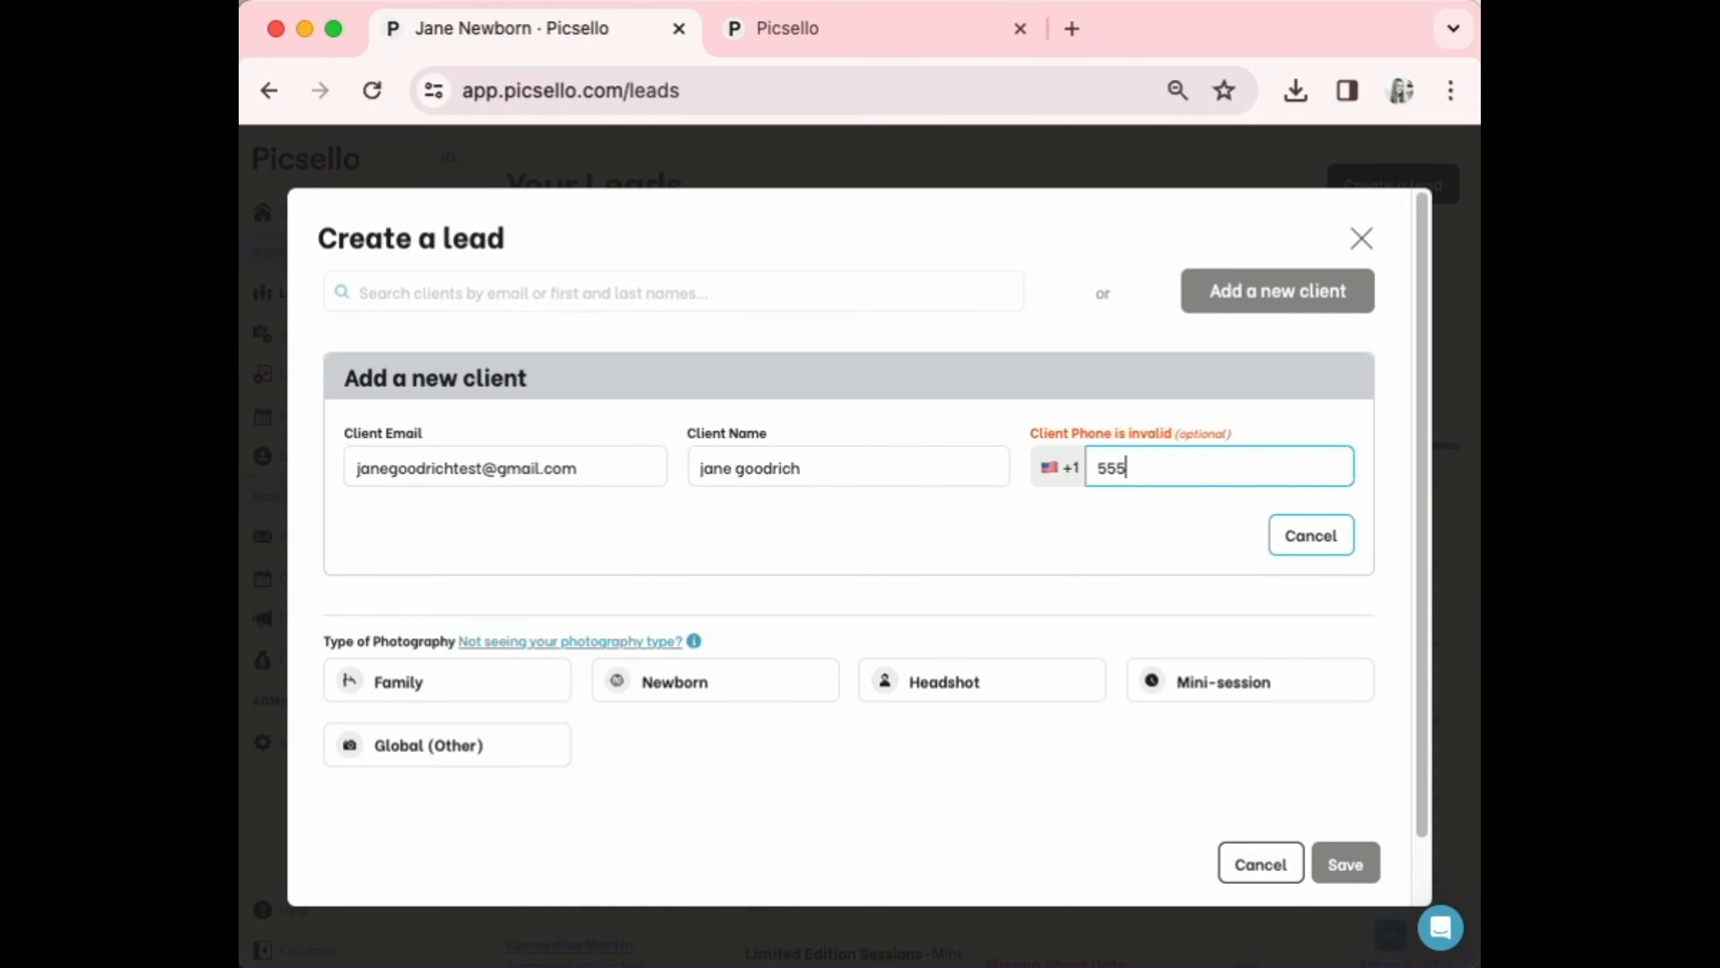
type("-121-2121")
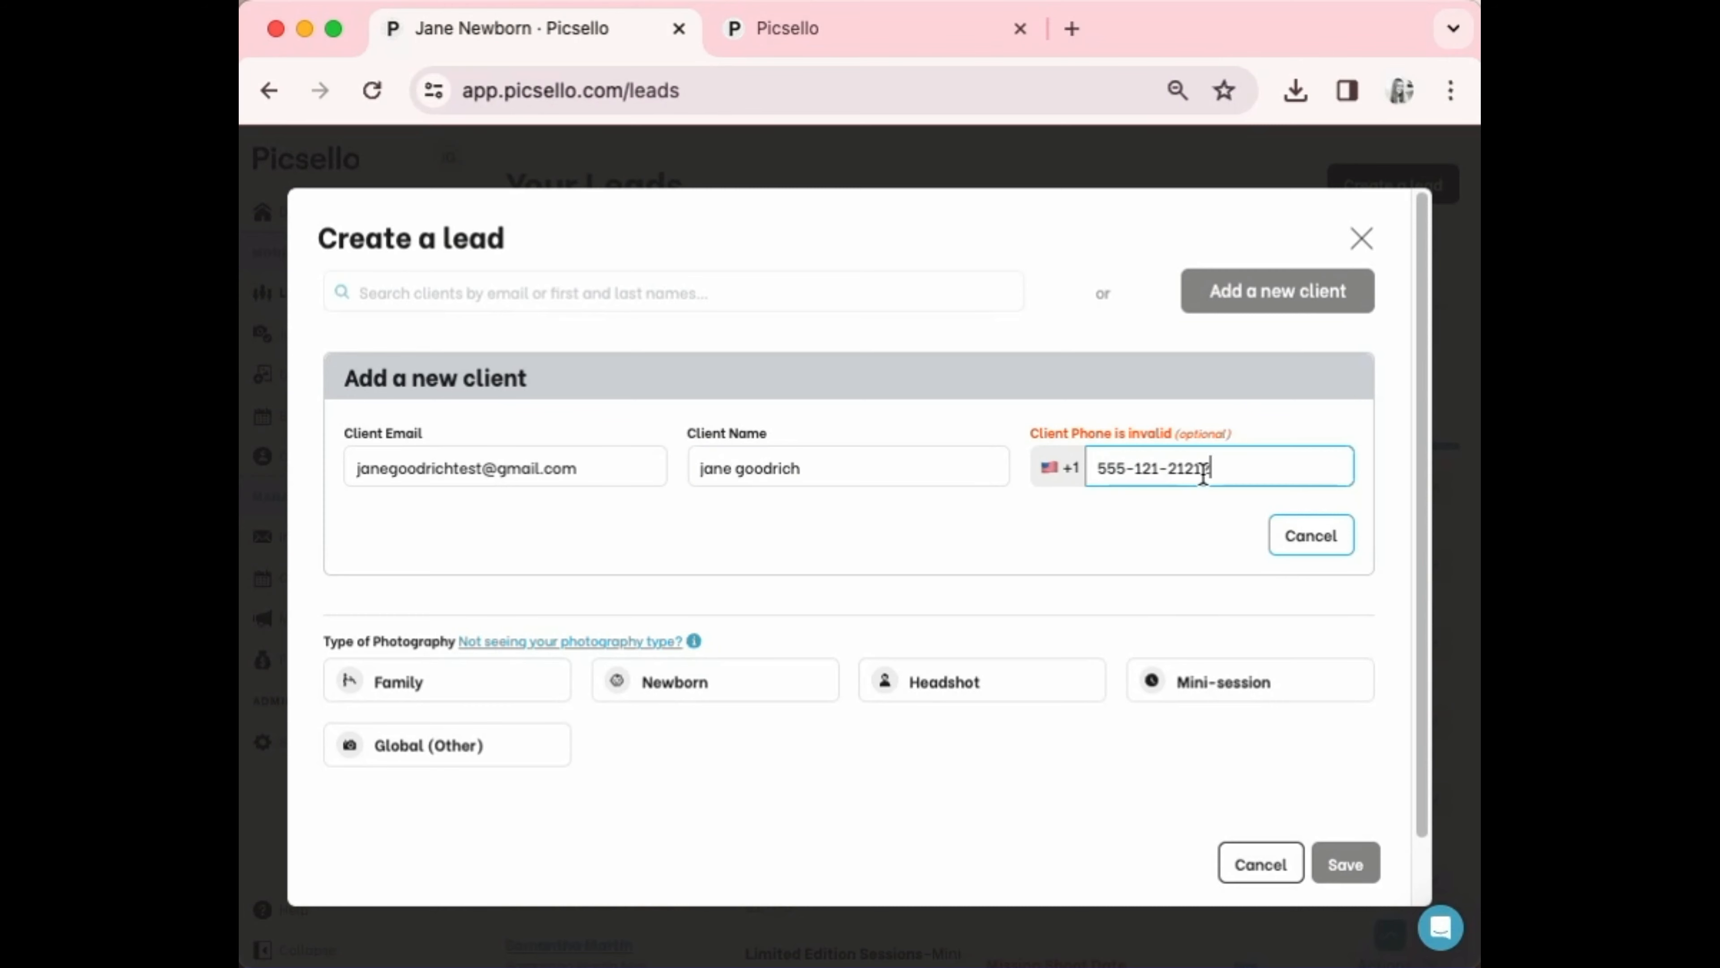
type("2")
key("BackSpace")
left_click(1041, 506)
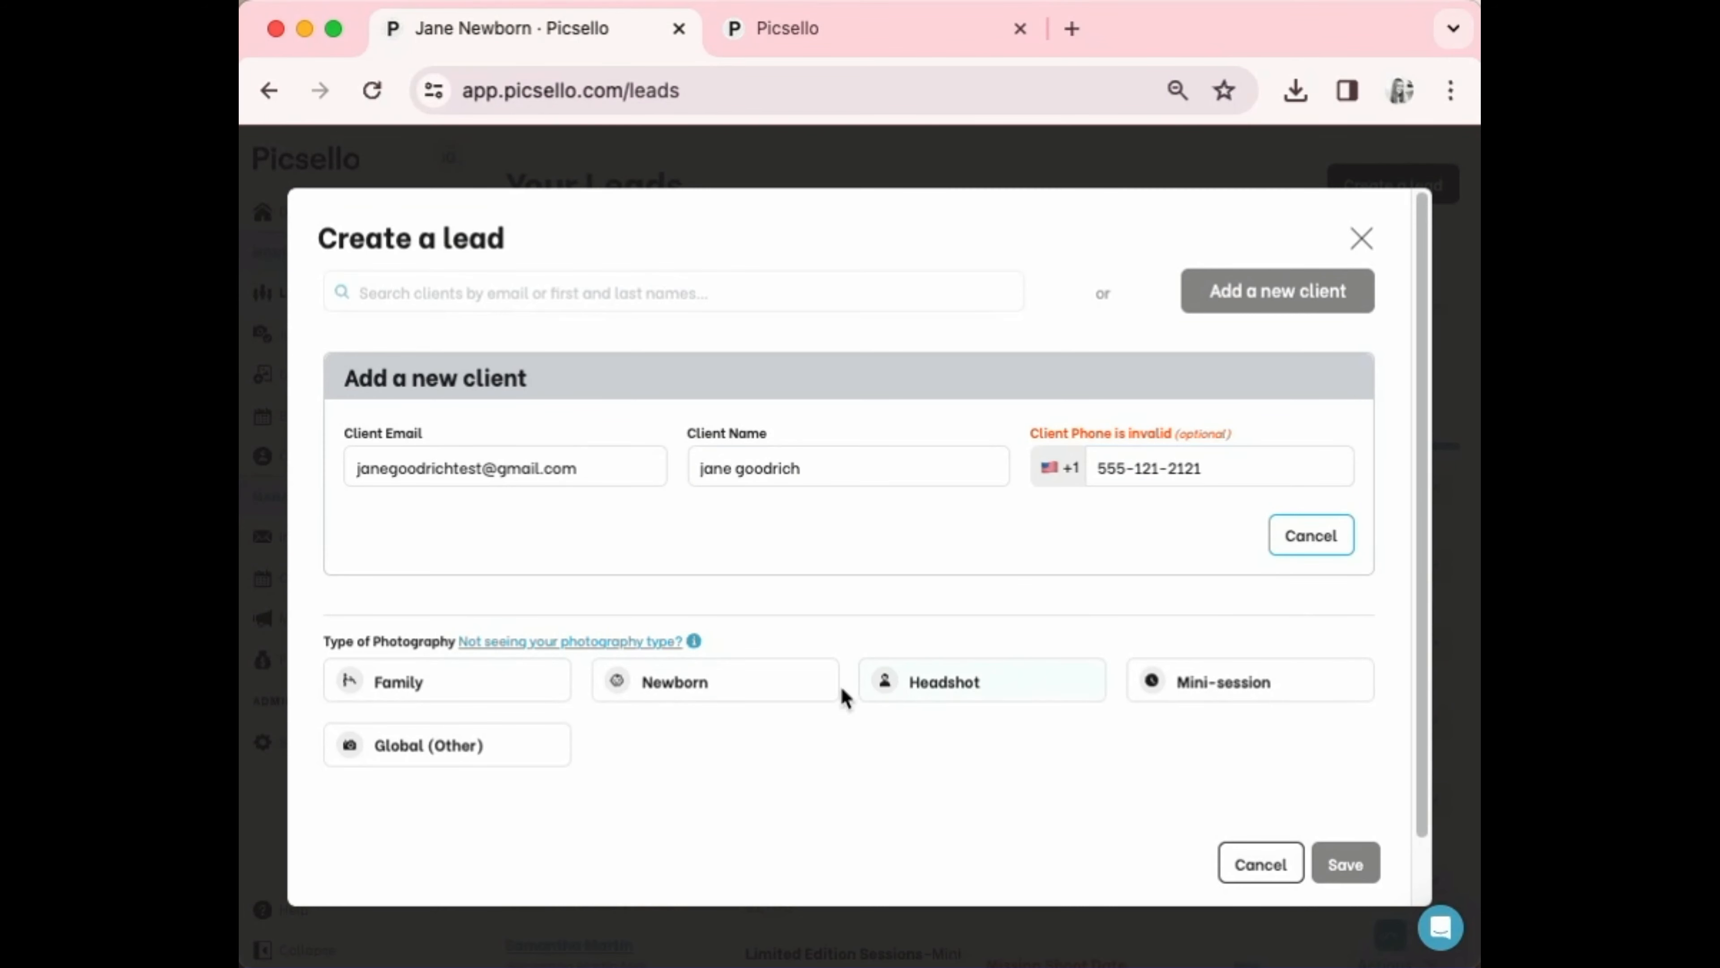
left_click(721, 681)
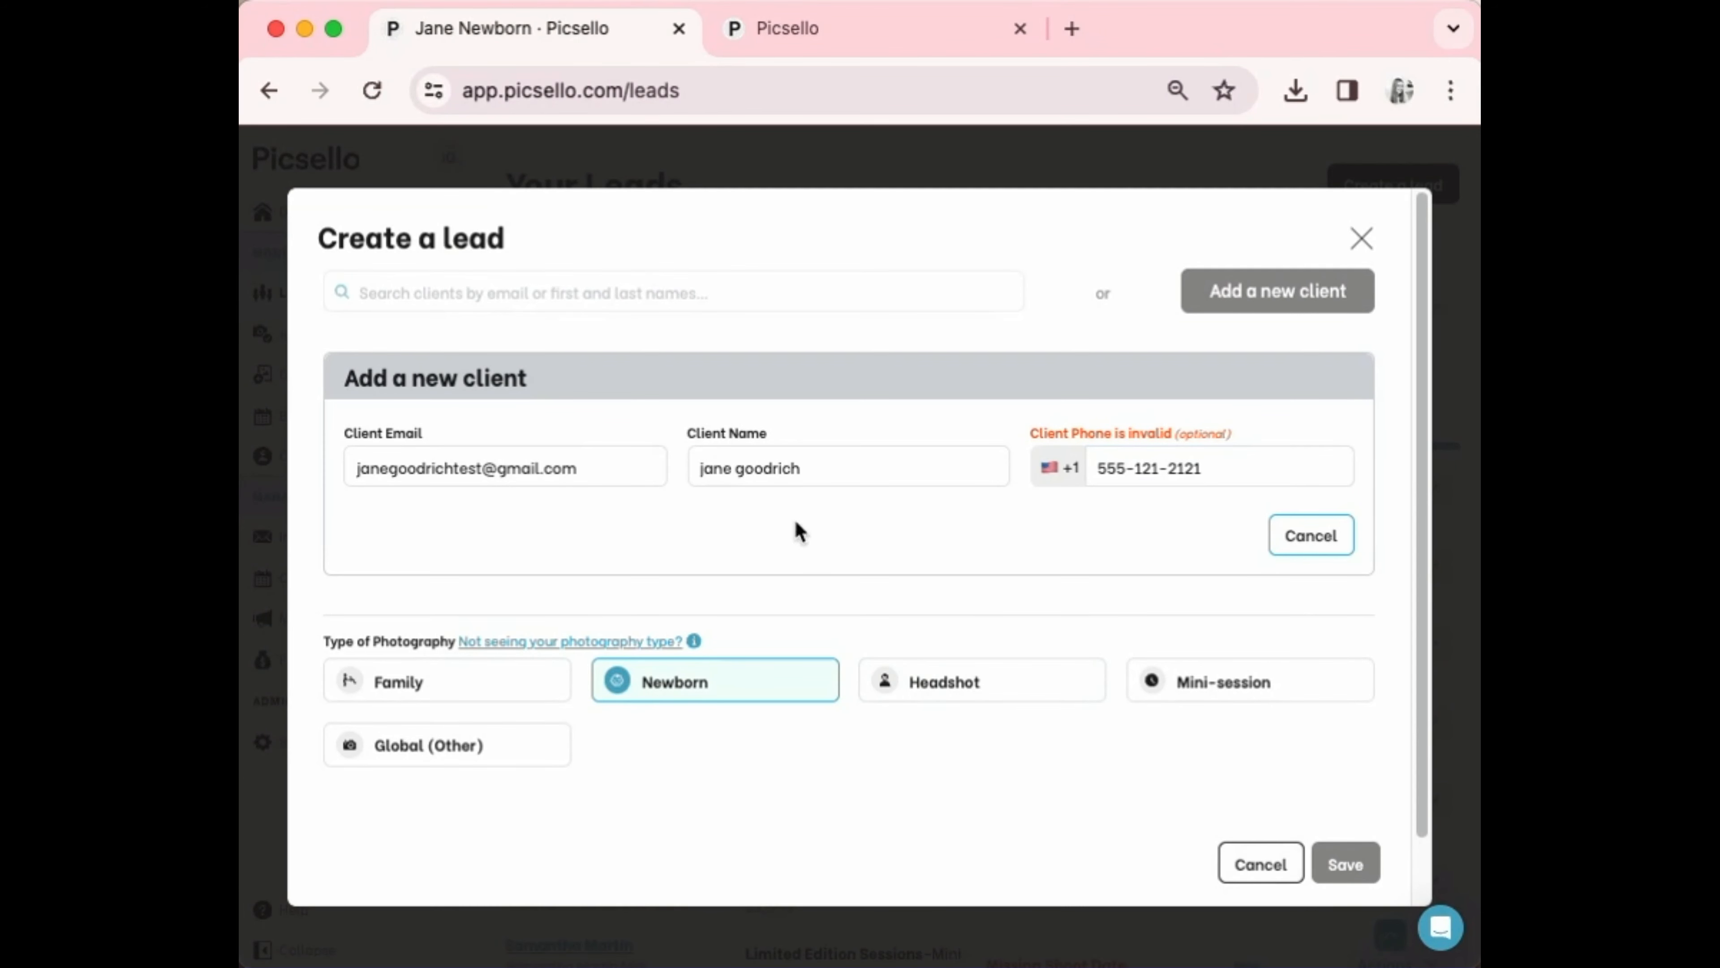
Correct the client's phone number and save the new lead
double_click(1241, 465)
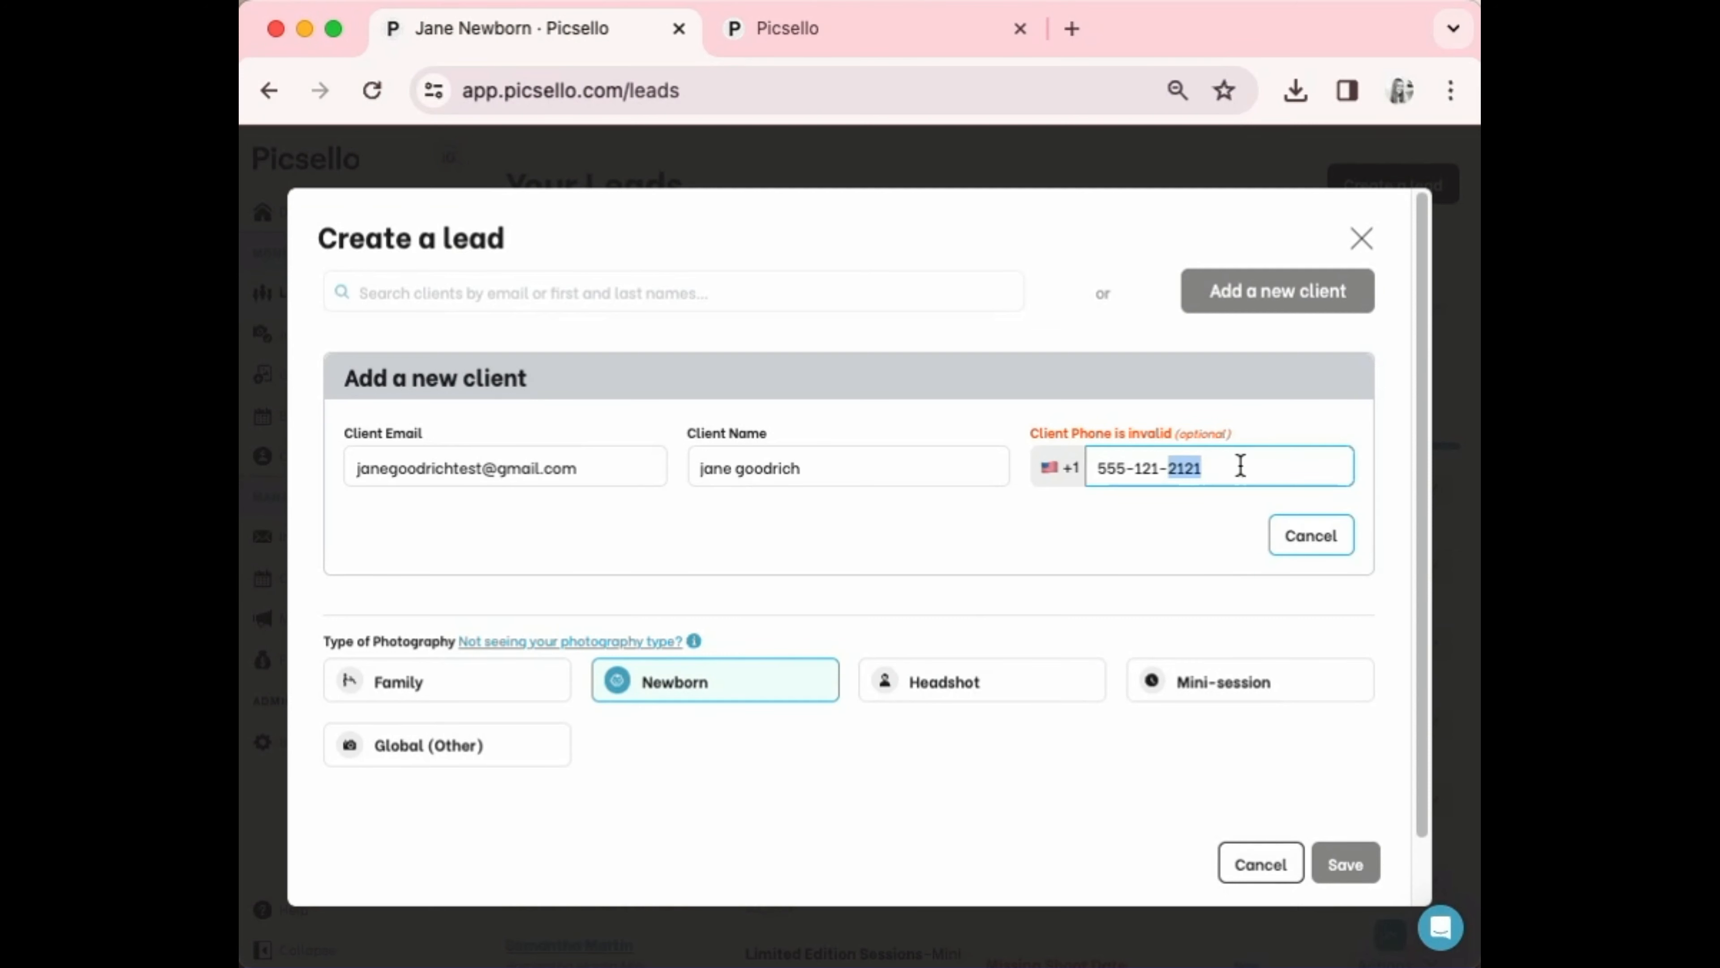
left_click(1154, 465)
left_click(1217, 469)
left_click_drag(1234, 470, 1076, 481)
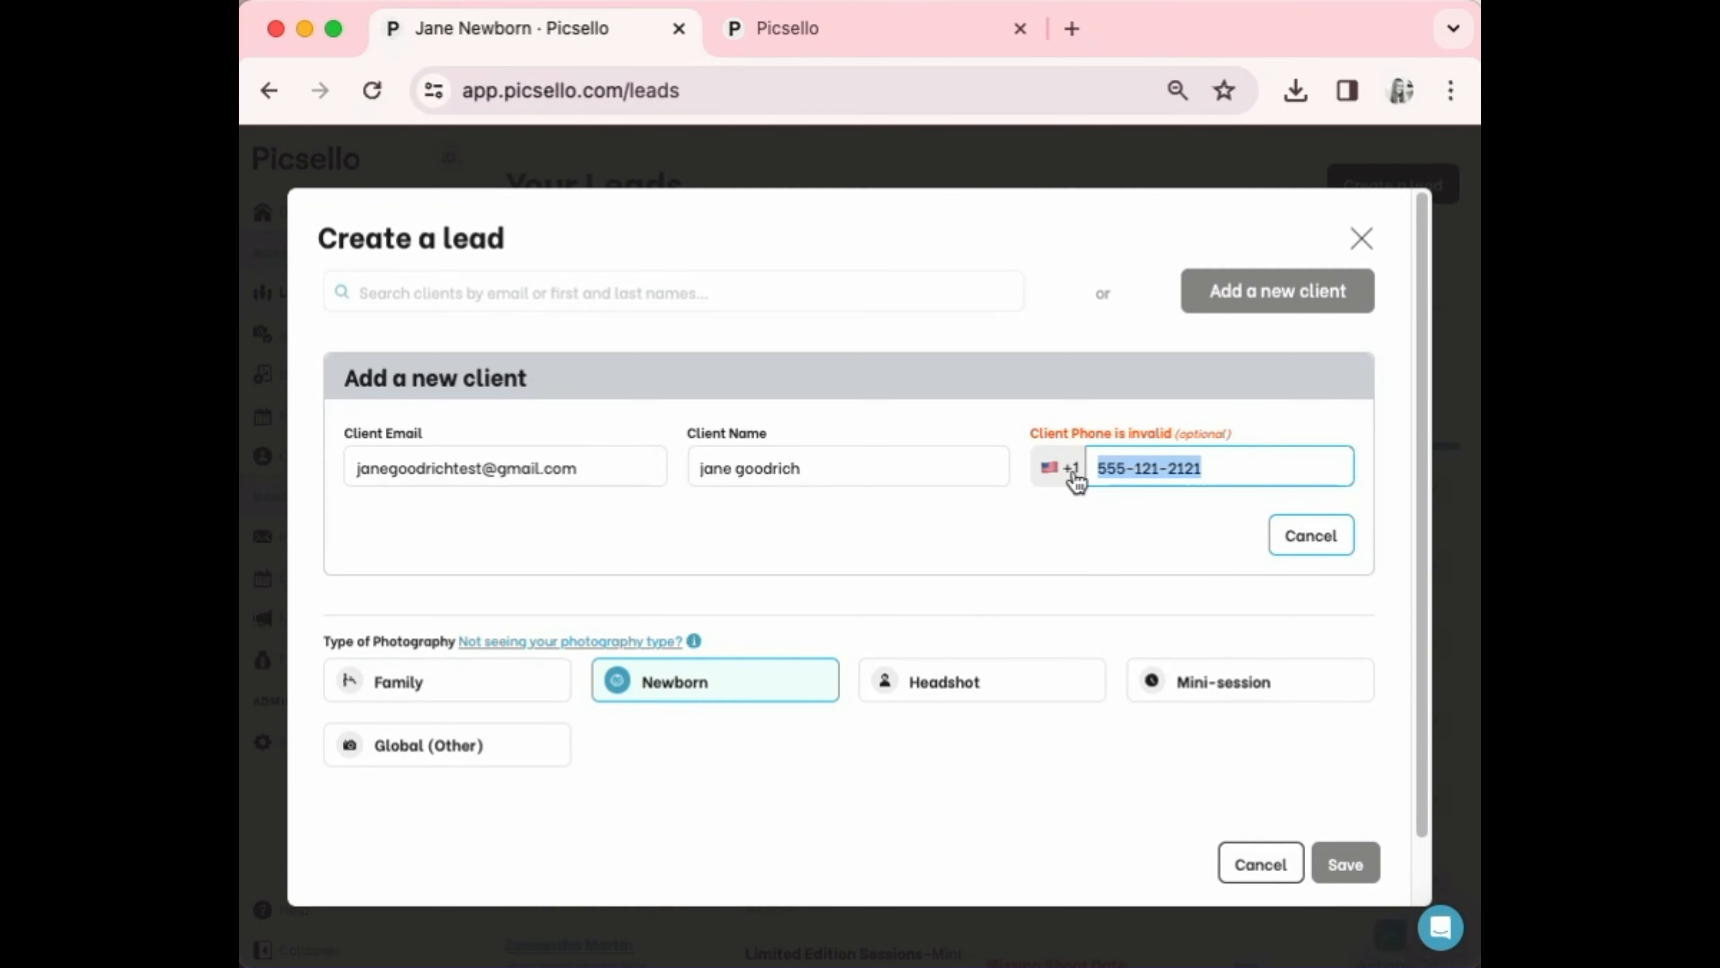
type("773-555-1212")
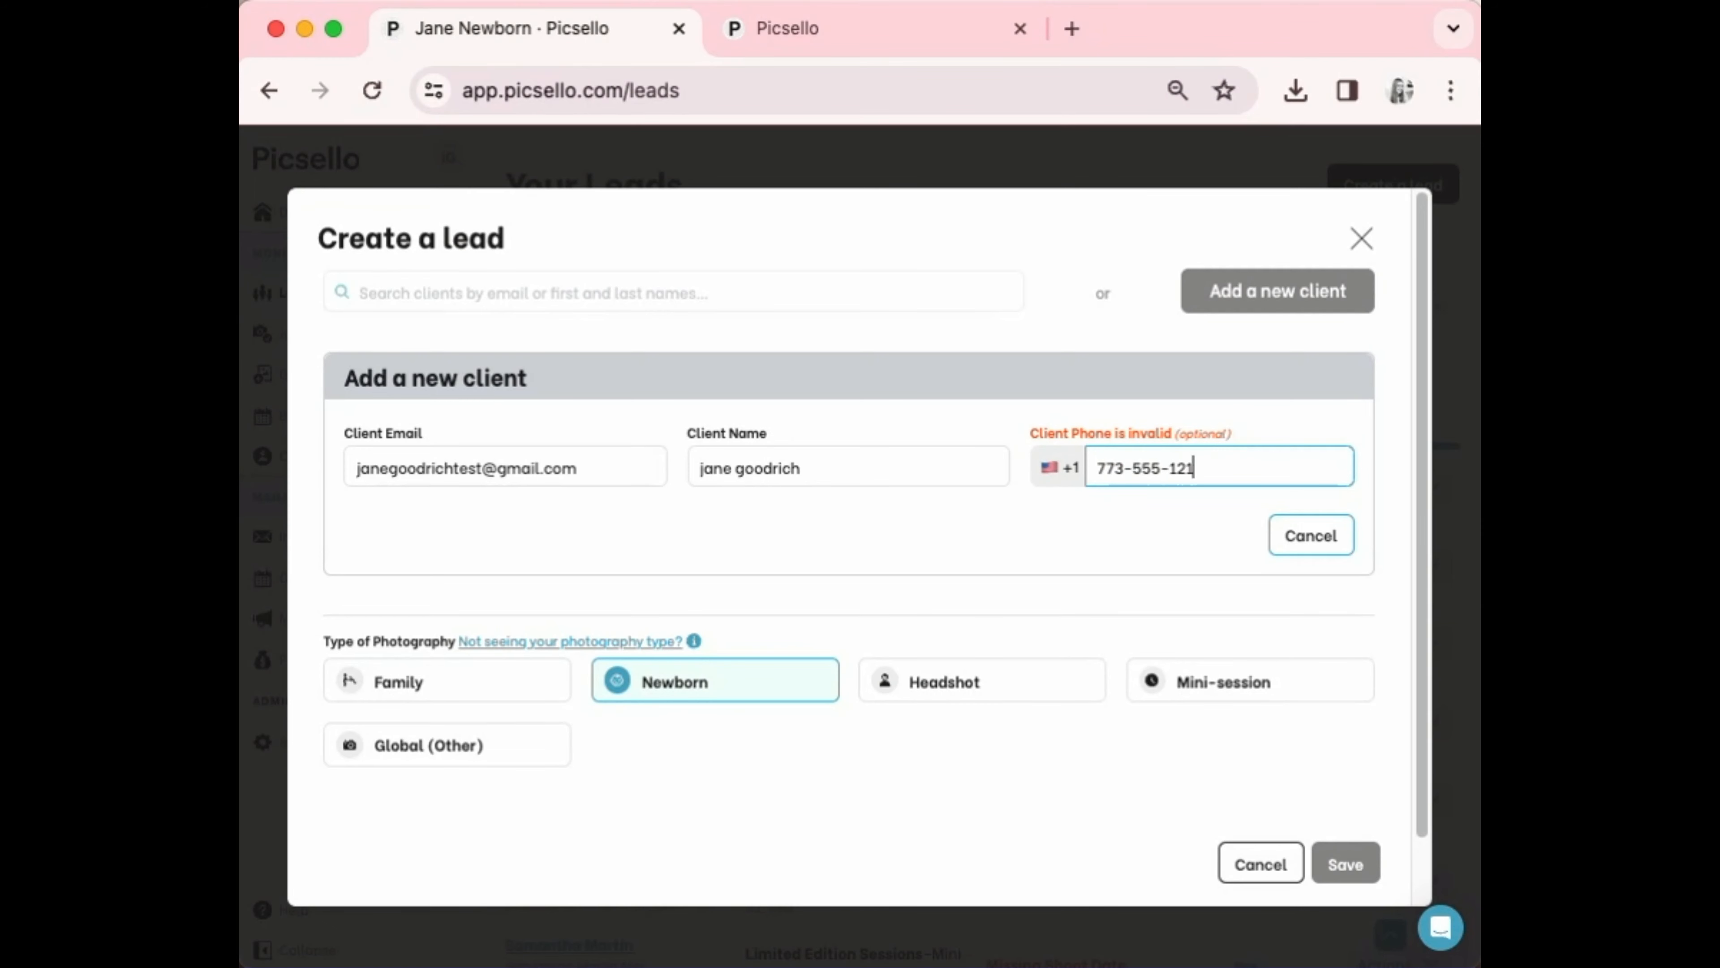
left_click(1346, 859)
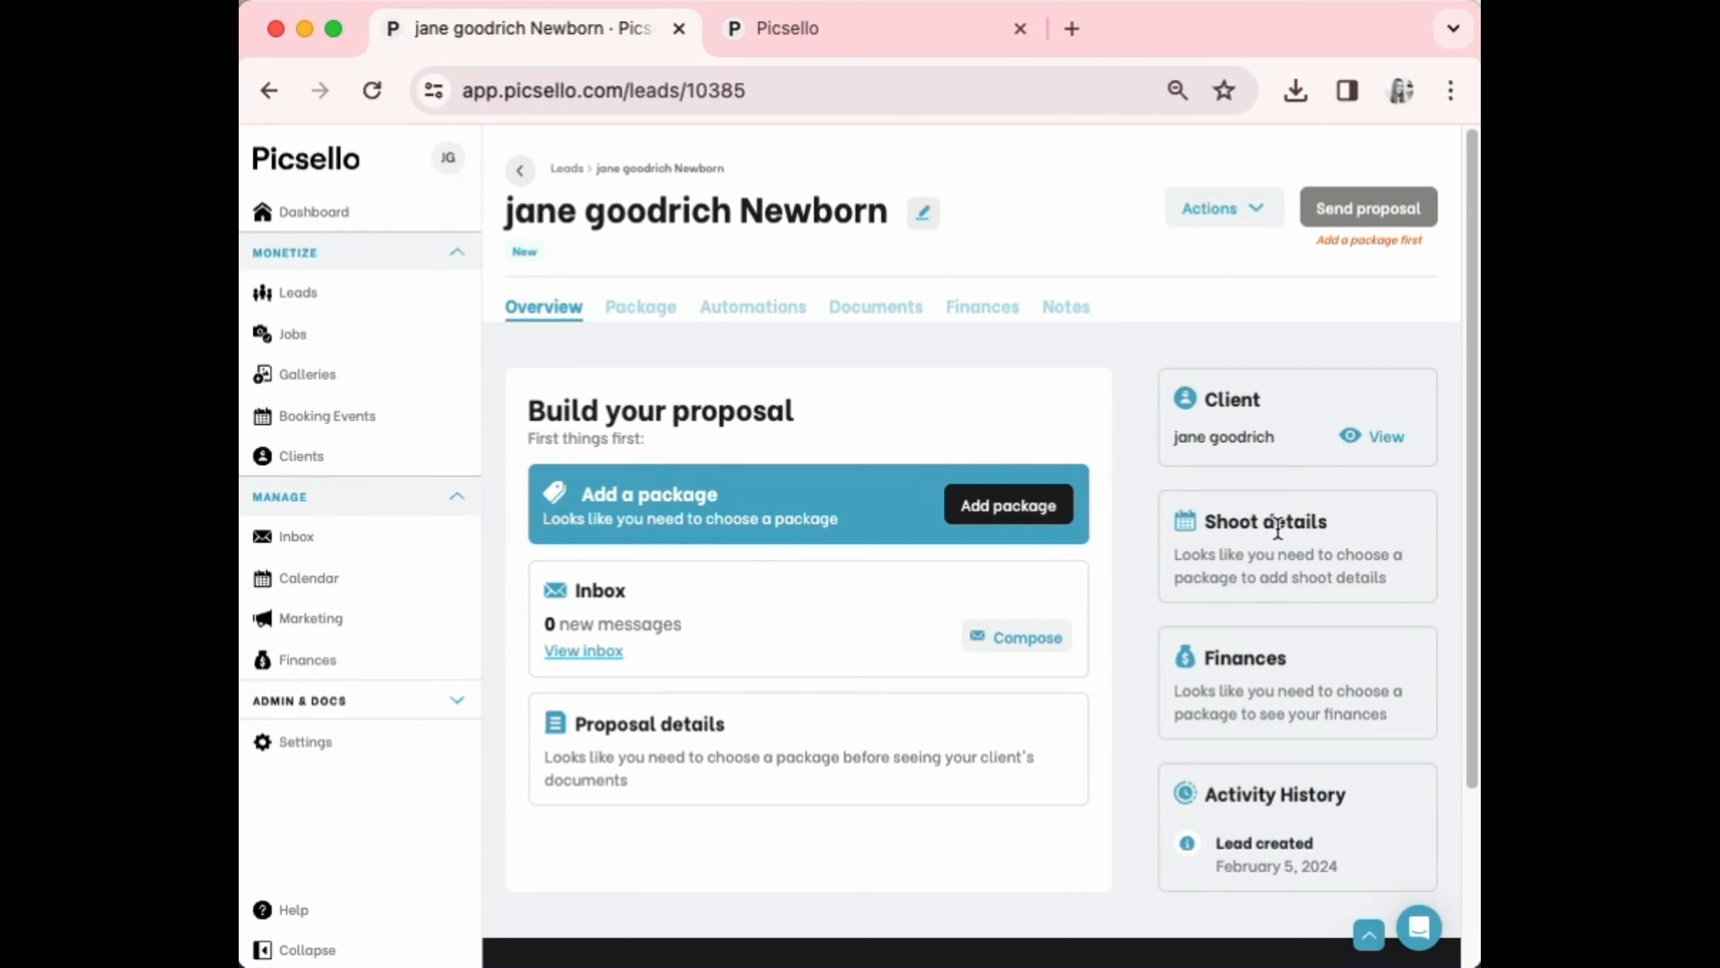
Apply the In Studio - Newborn package template to the new client's lead
scroll(1251, 549, "down", 3)
scroll(1251, 549, "up", 2)
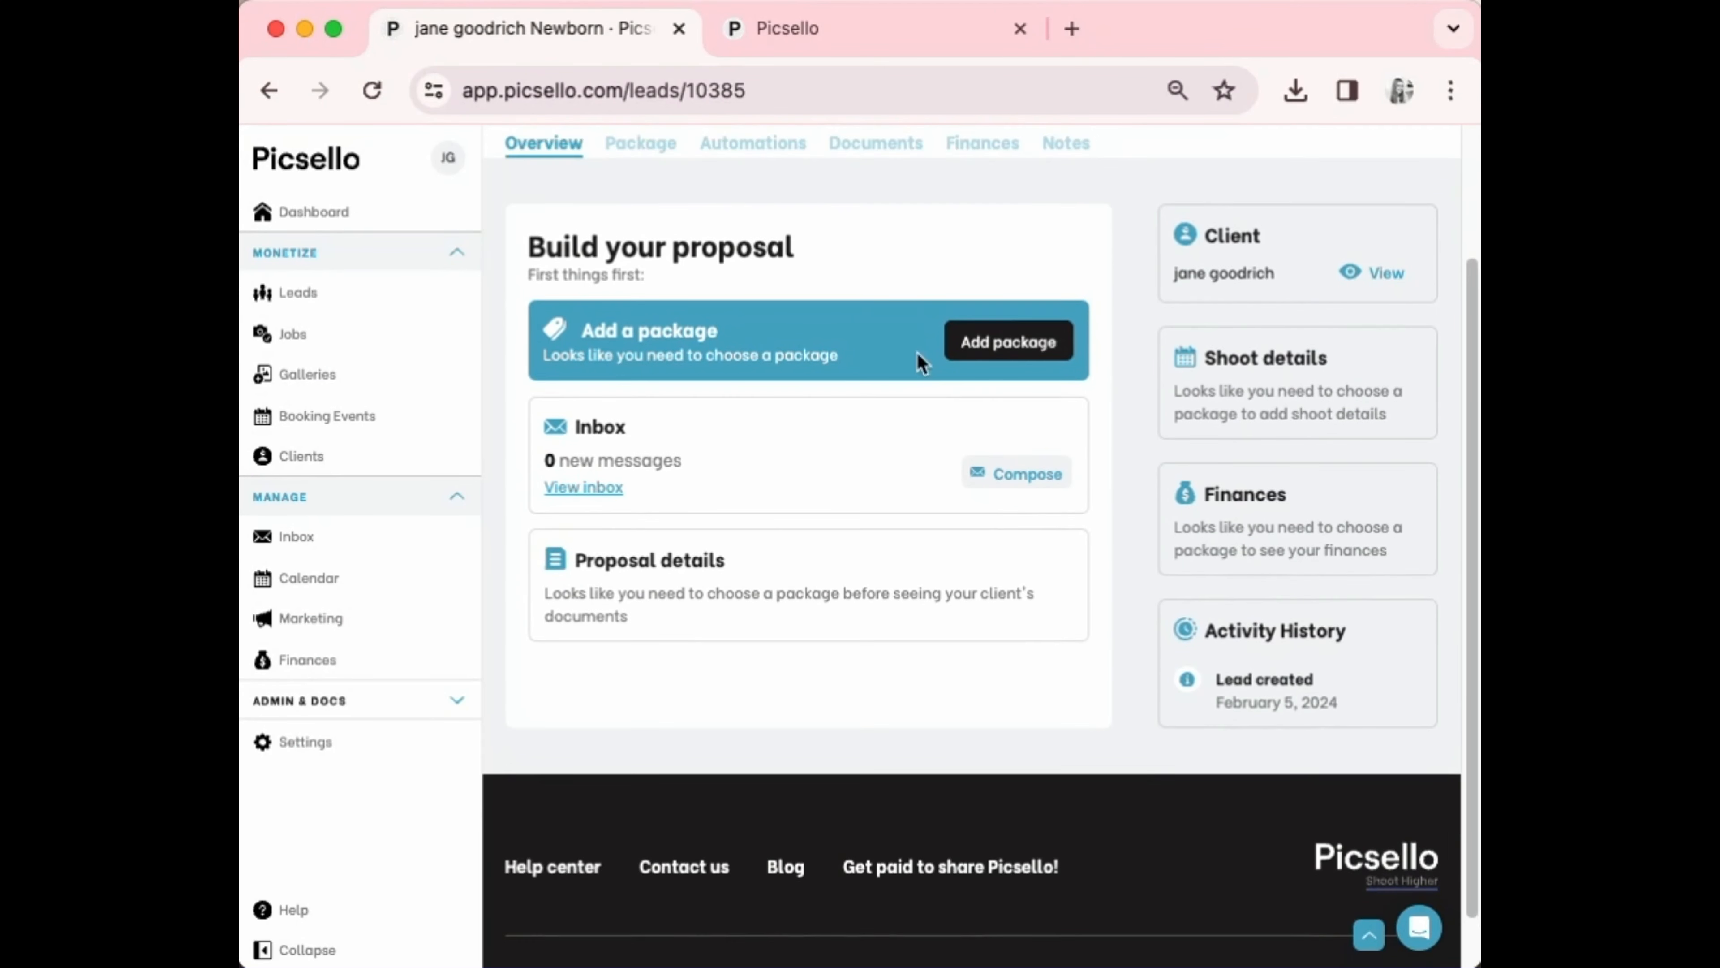
left_click(1025, 343)
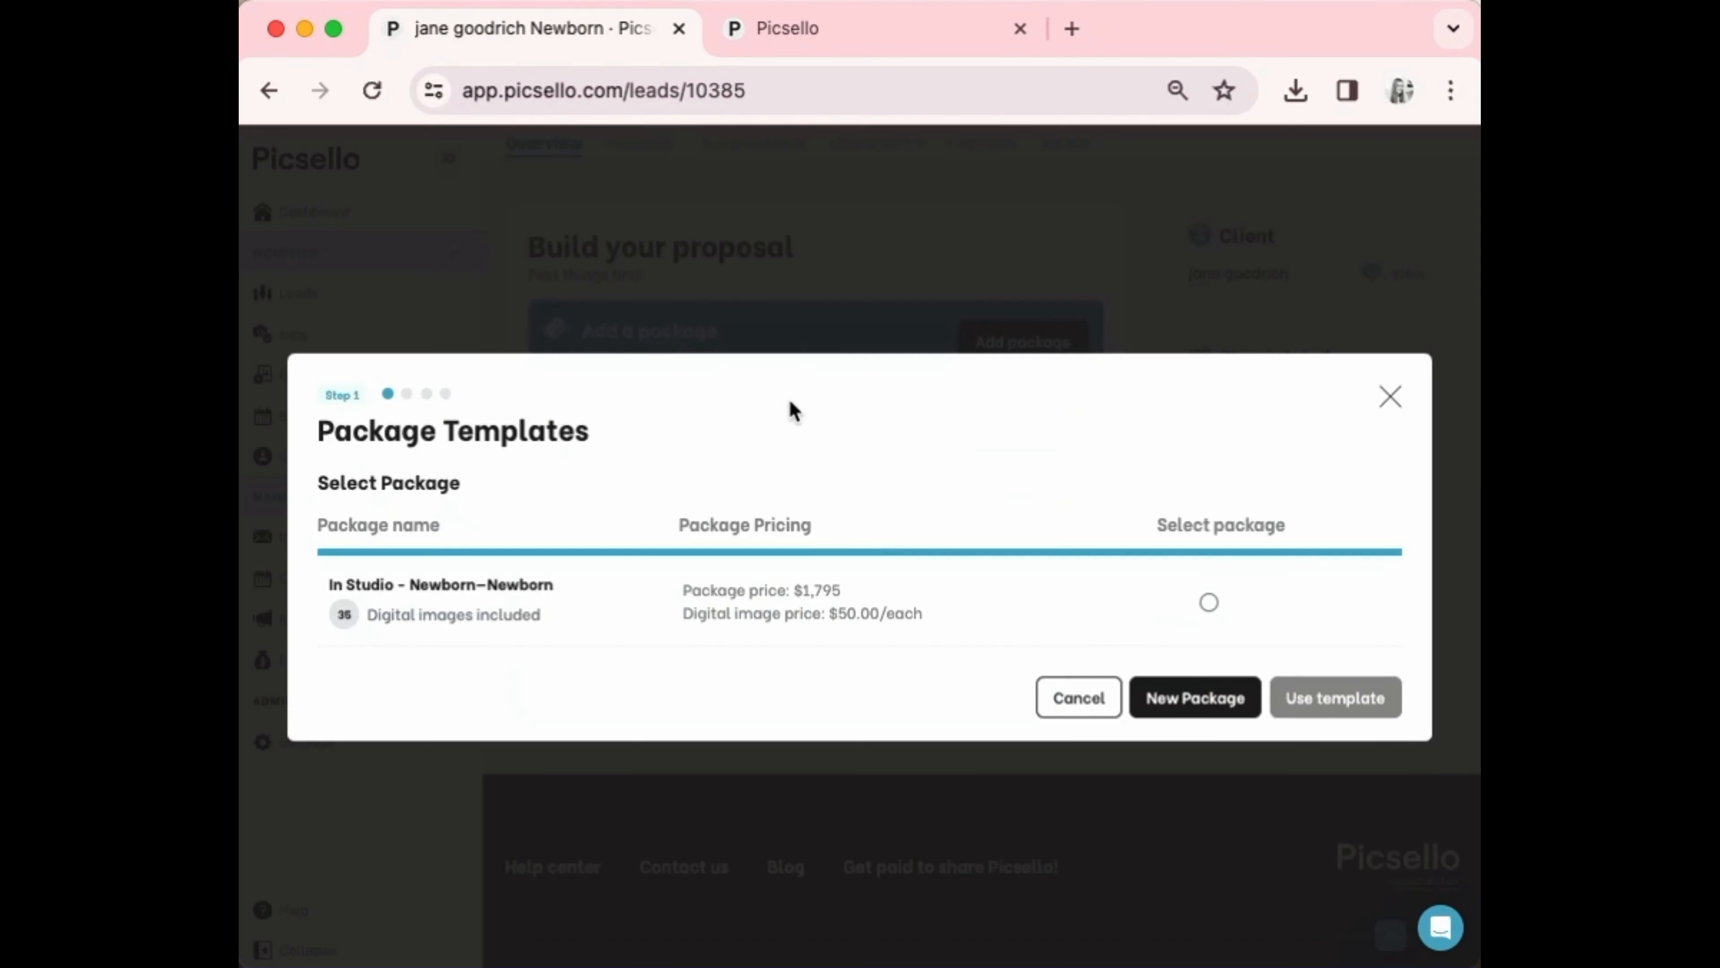
left_click(1210, 602)
left_click(1338, 698)
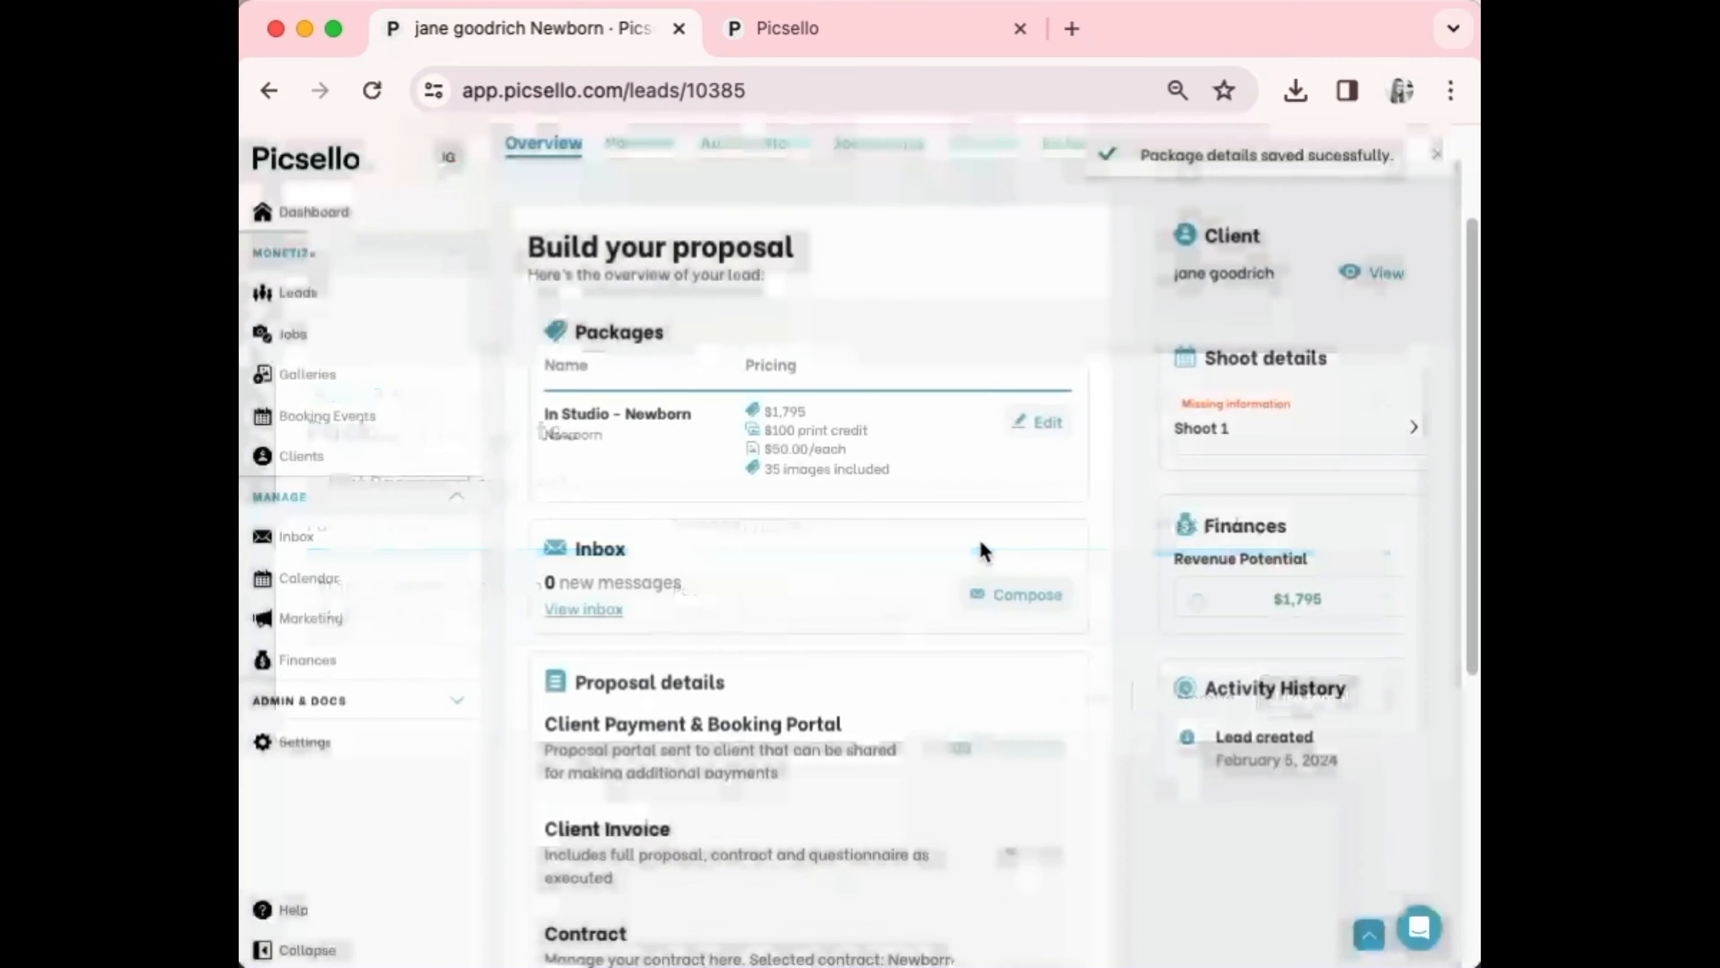
Open Shoot 1's details and close them without changes
scroll(792, 538, "down", 5)
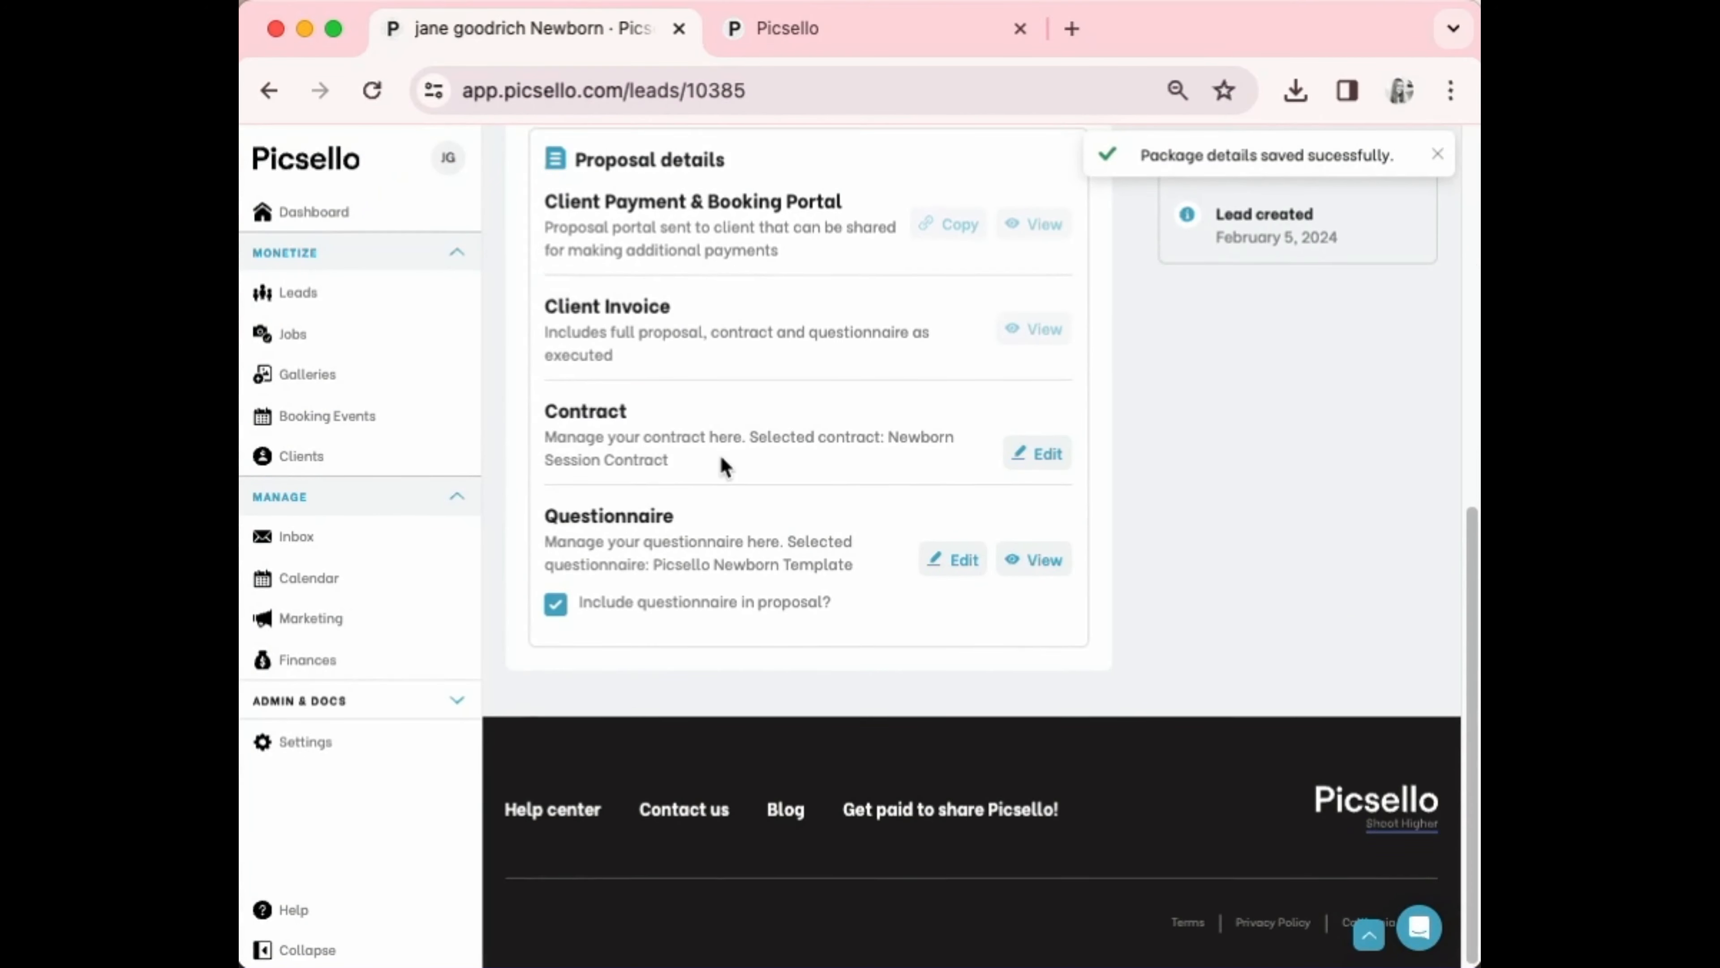
scroll(720, 461, "up", 3)
scroll(716, 486, "up", 3)
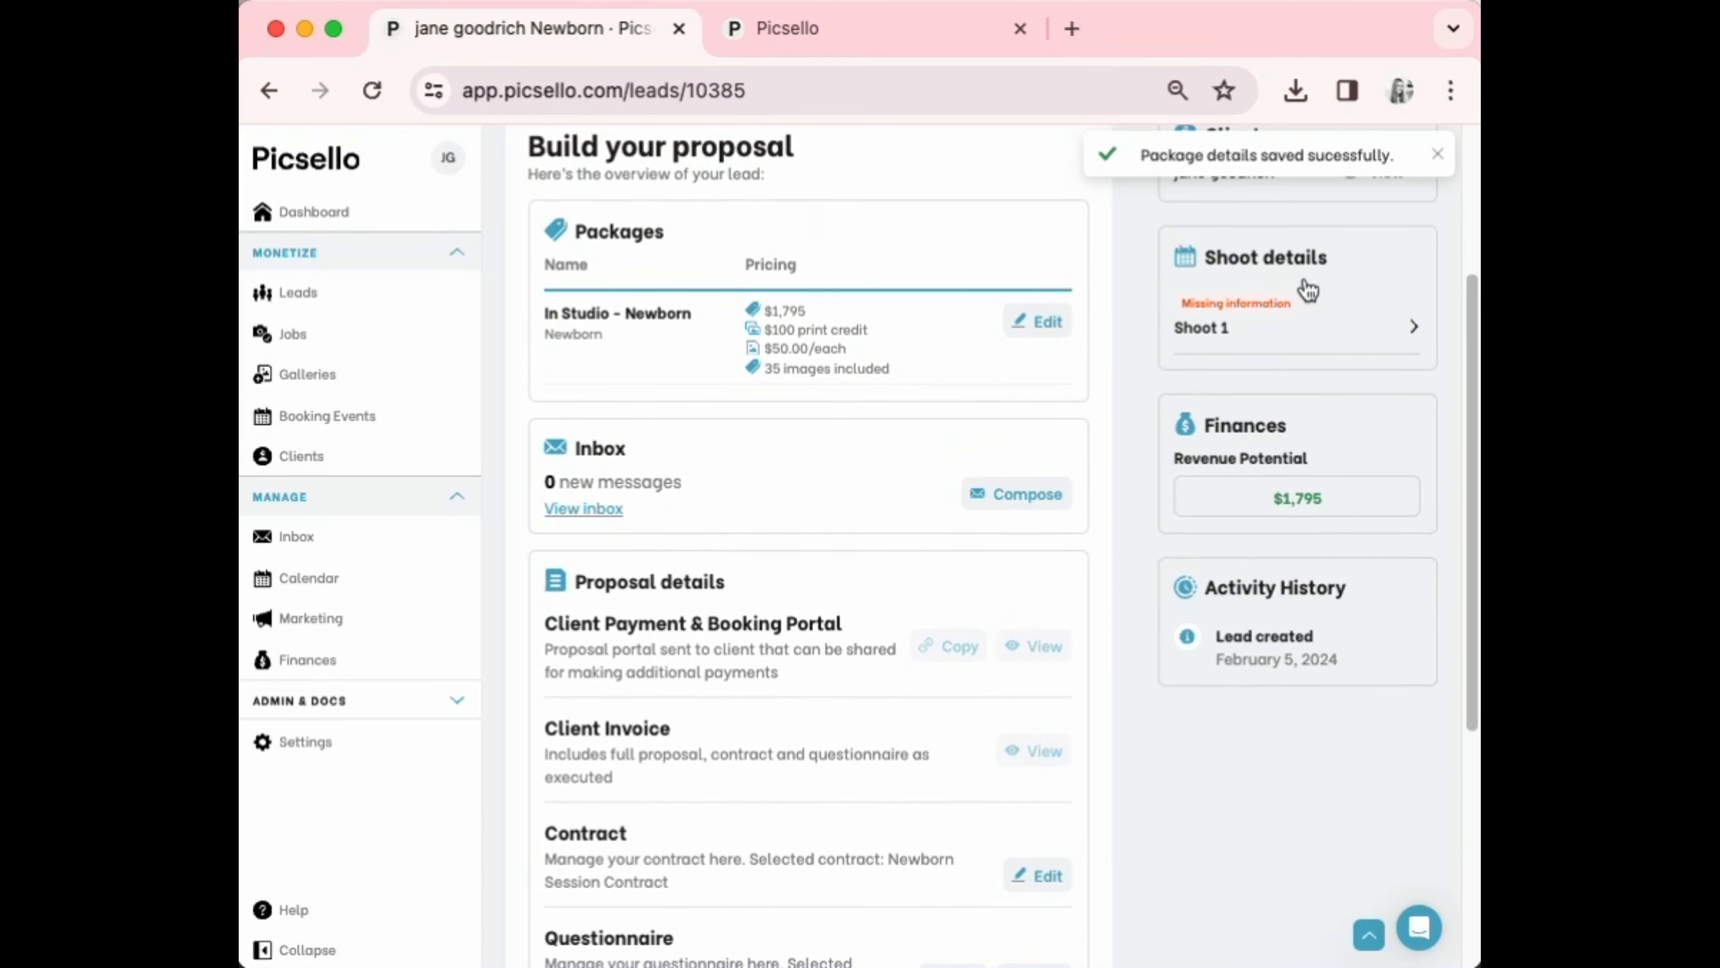
left_click(1275, 331)
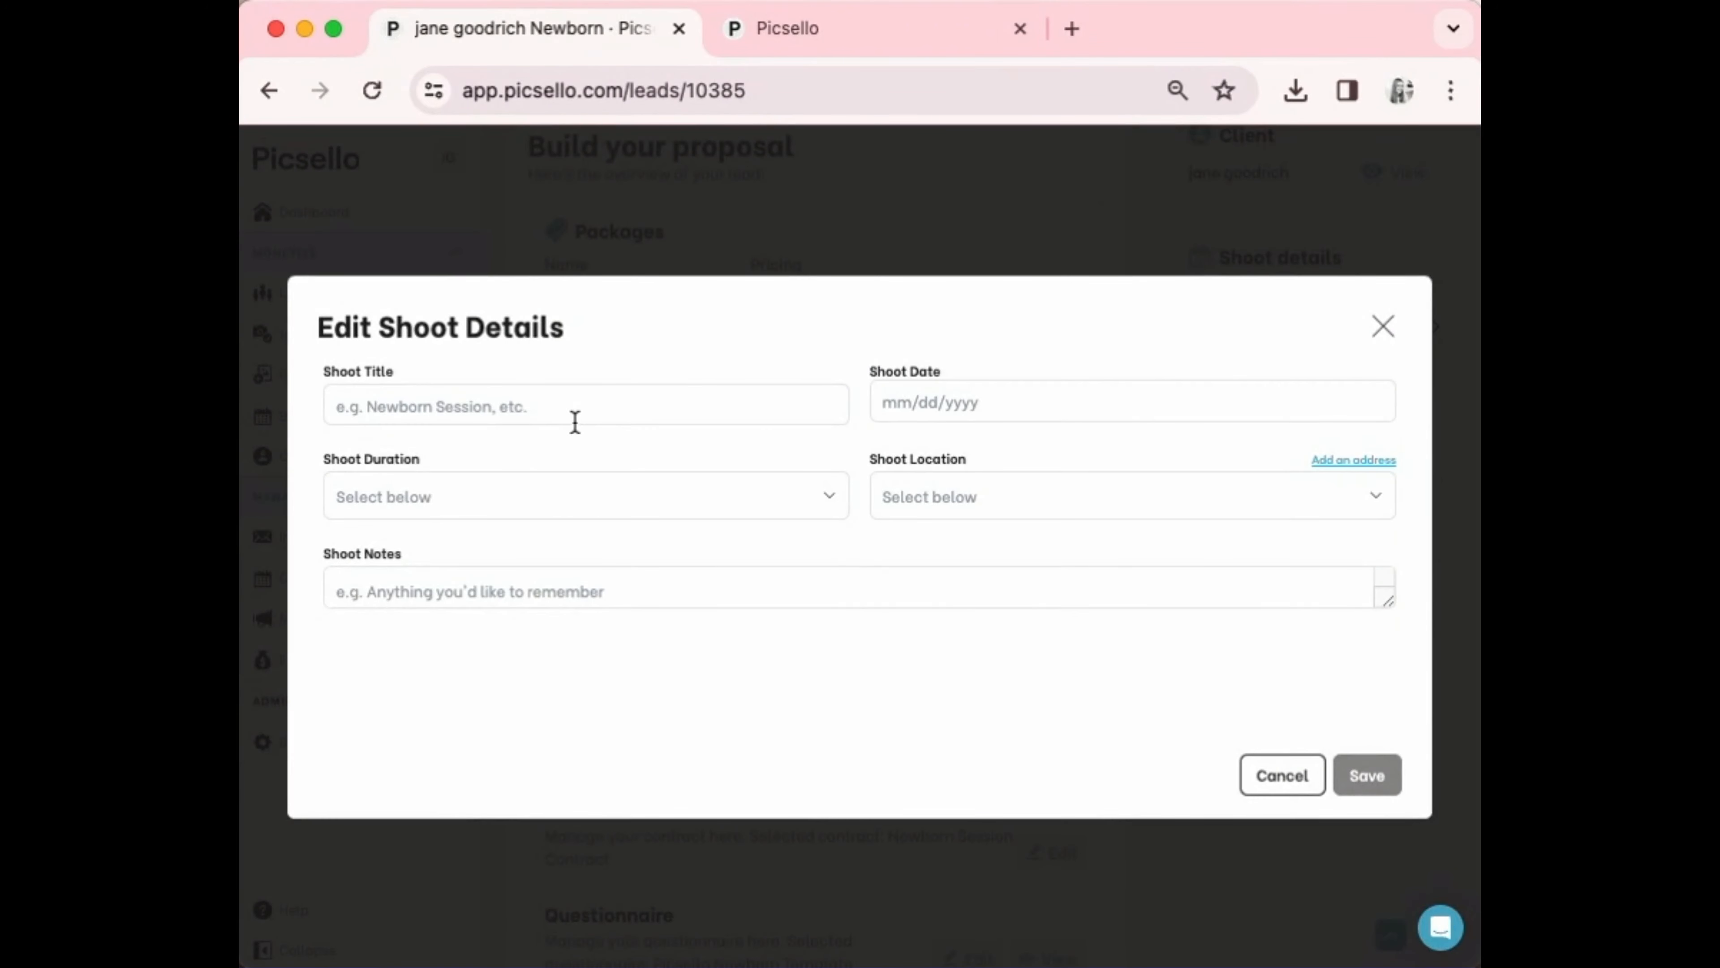
left_click(1280, 776)
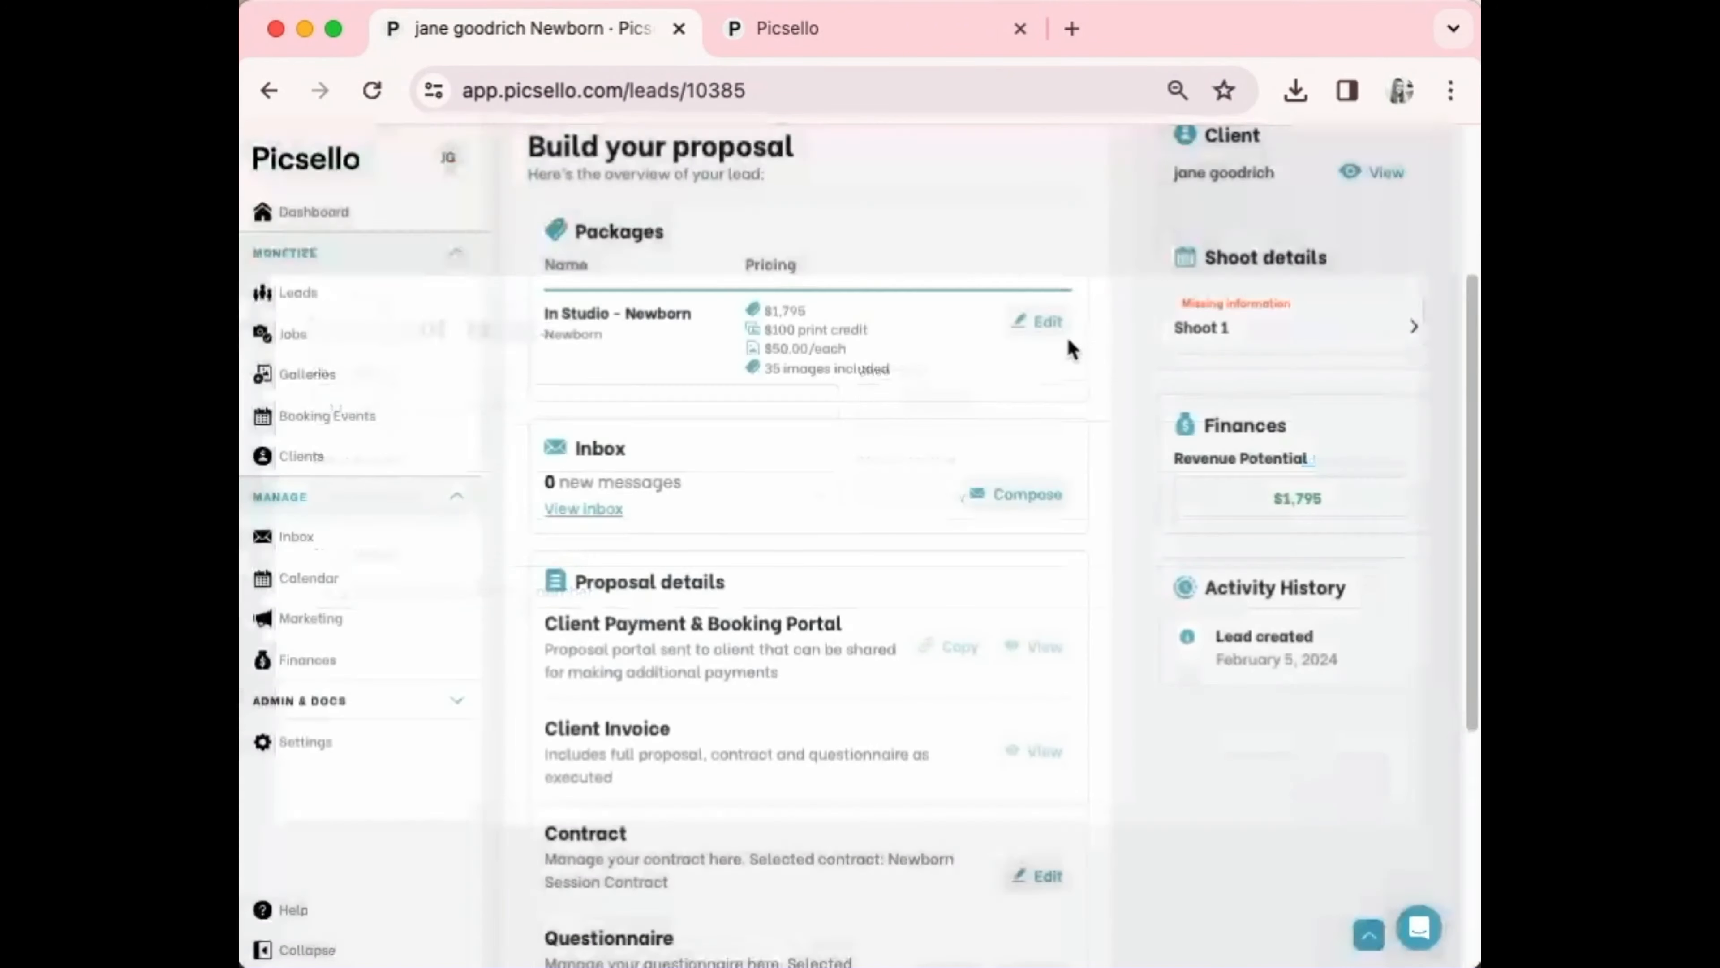
scroll(982, 342, "up", 4)
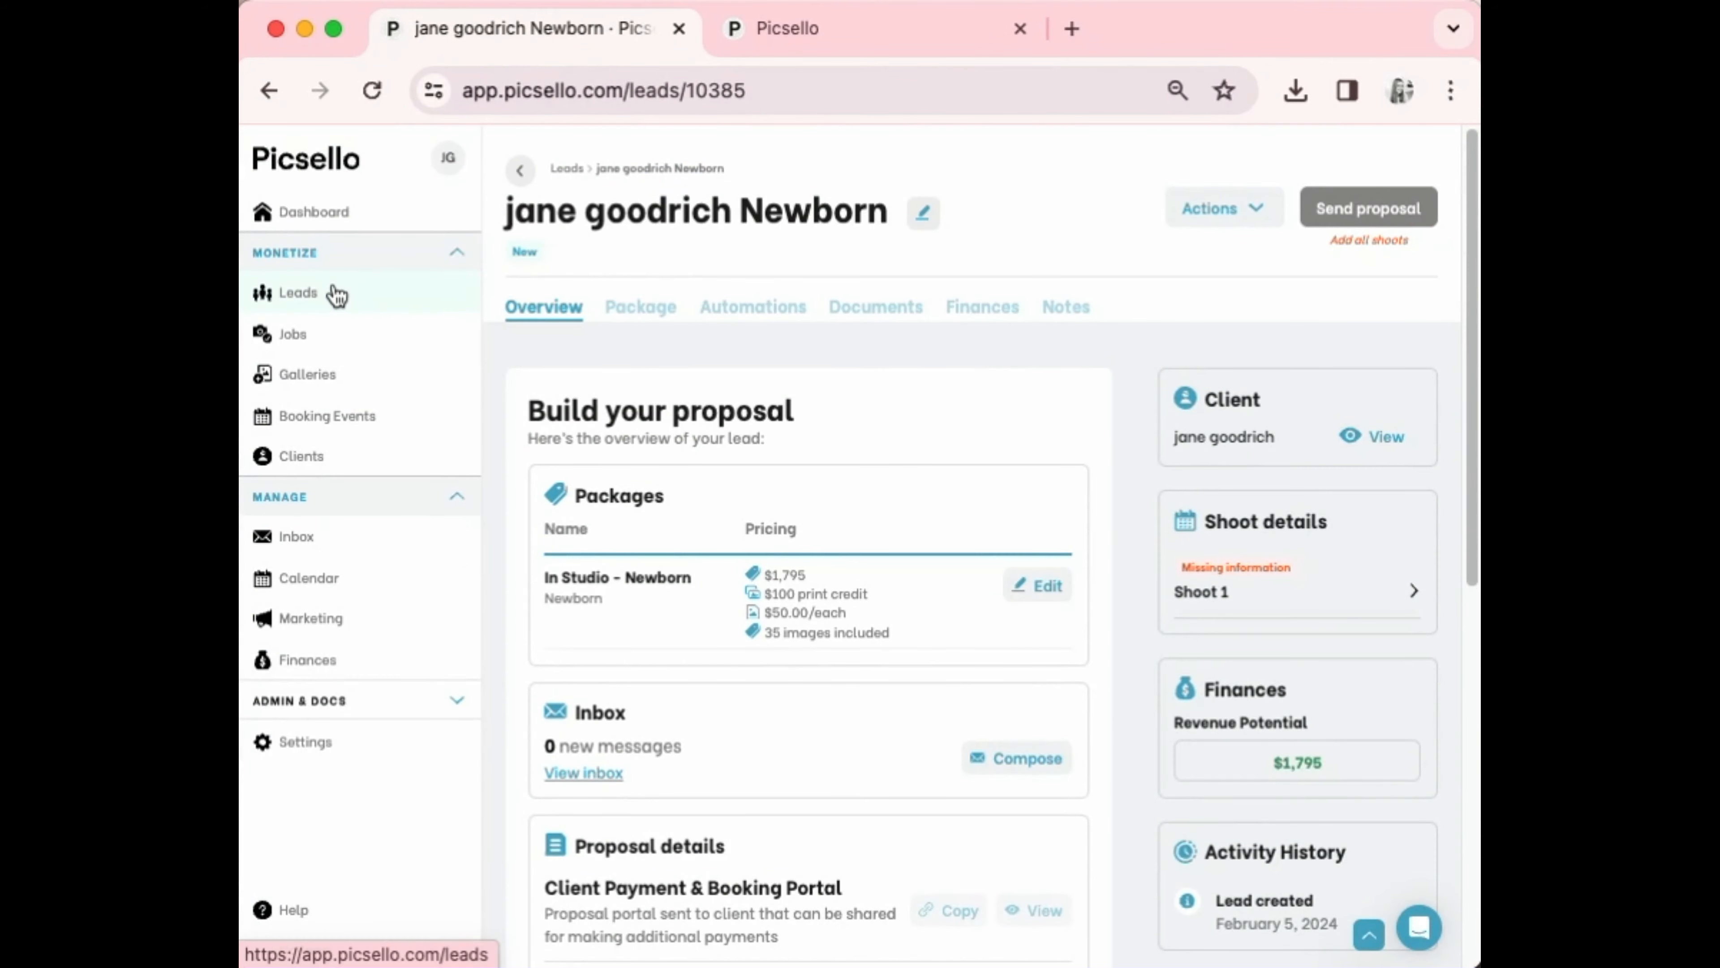